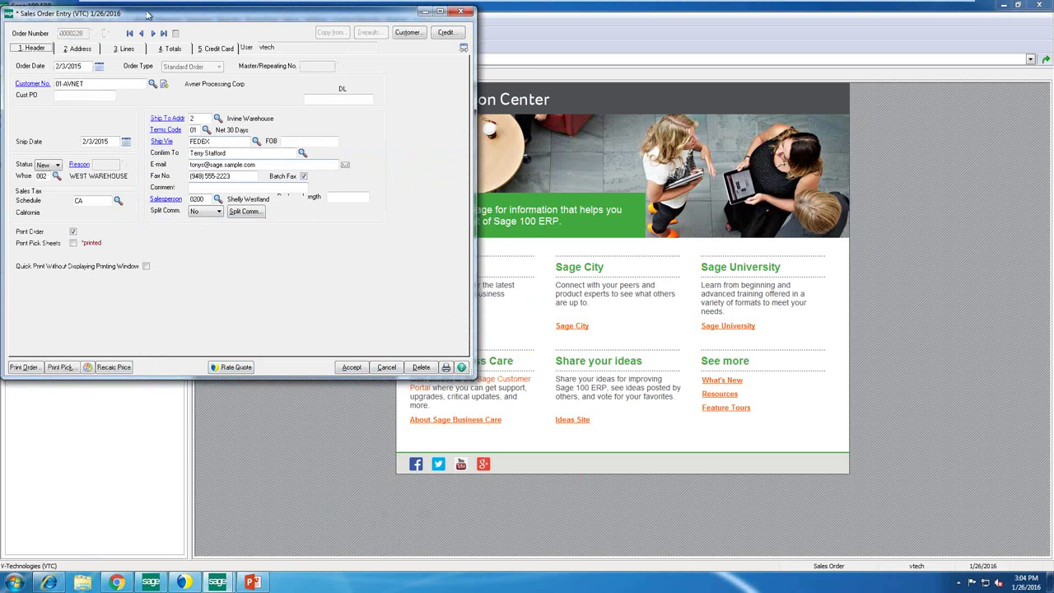
Step: Open a rate quote for the current sales order and rate shop across the available carriers and services
left_click_drag(146, 14, 172, 35)
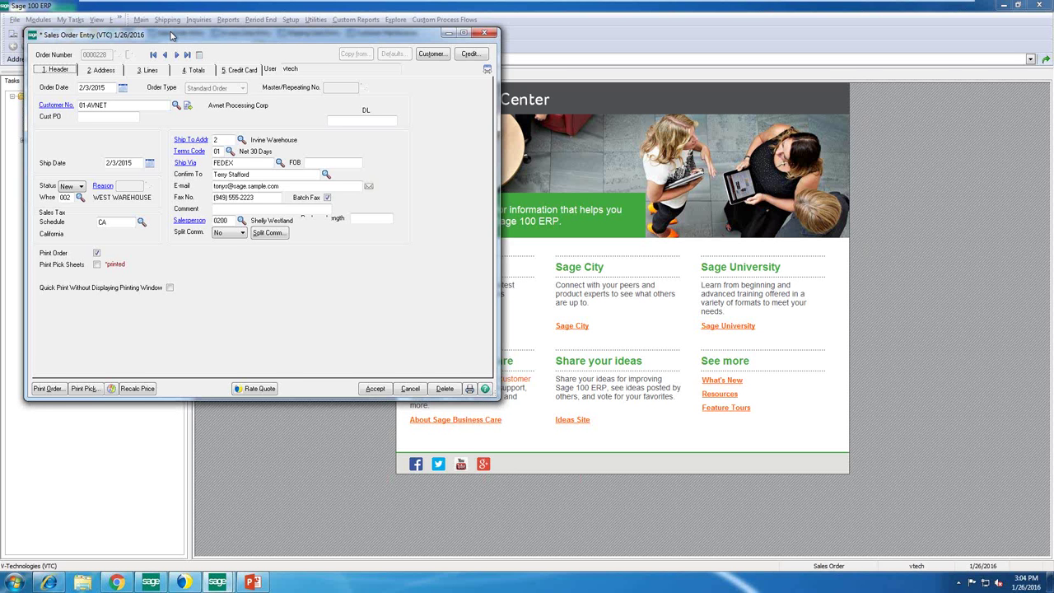
left_click(264, 392)
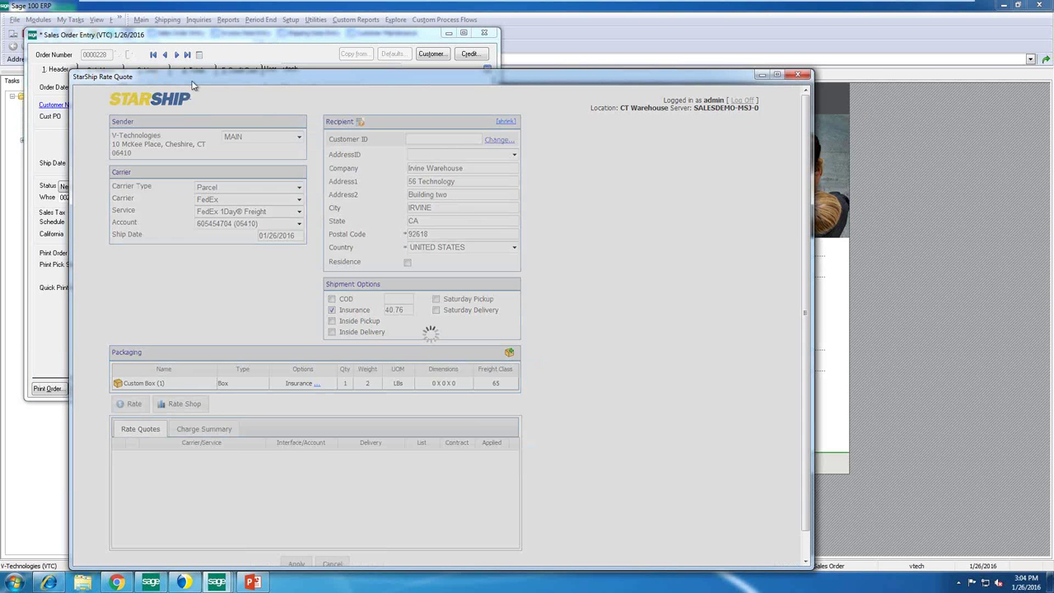
left_click_drag(192, 85, 430, 20)
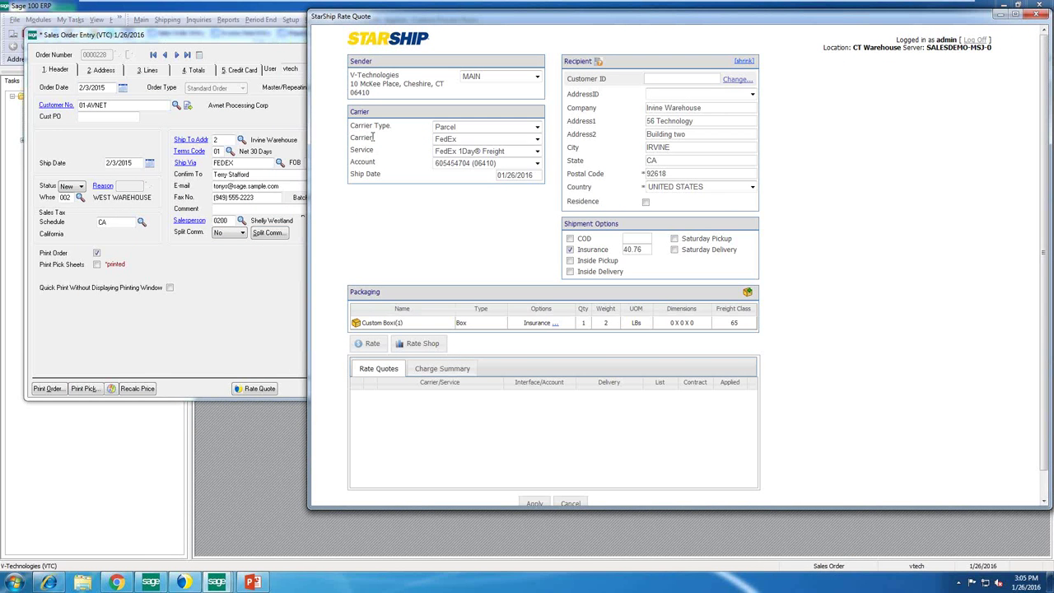
left_click(368, 344)
left_click(422, 344)
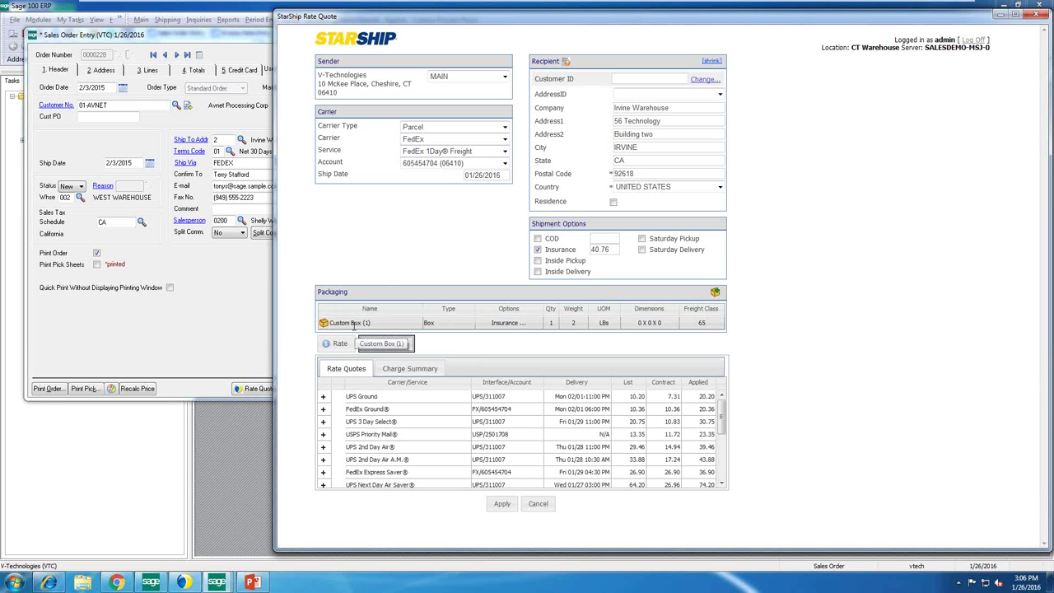
Step: Change the quoted package from custom packaging to Large Box and cancel the rate quote without applying it
left_click(574, 327)
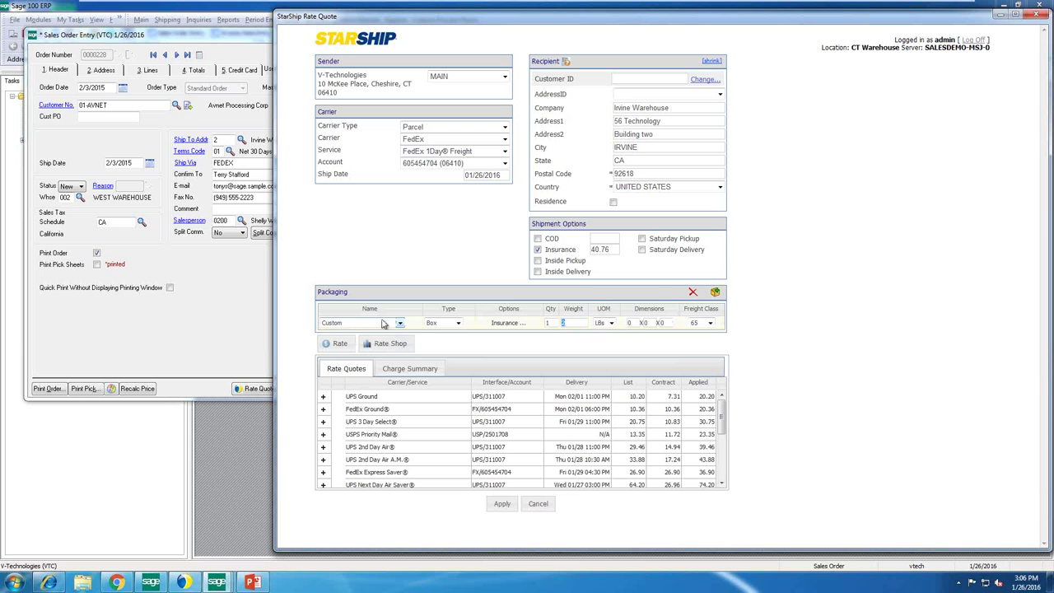
left_click(400, 323)
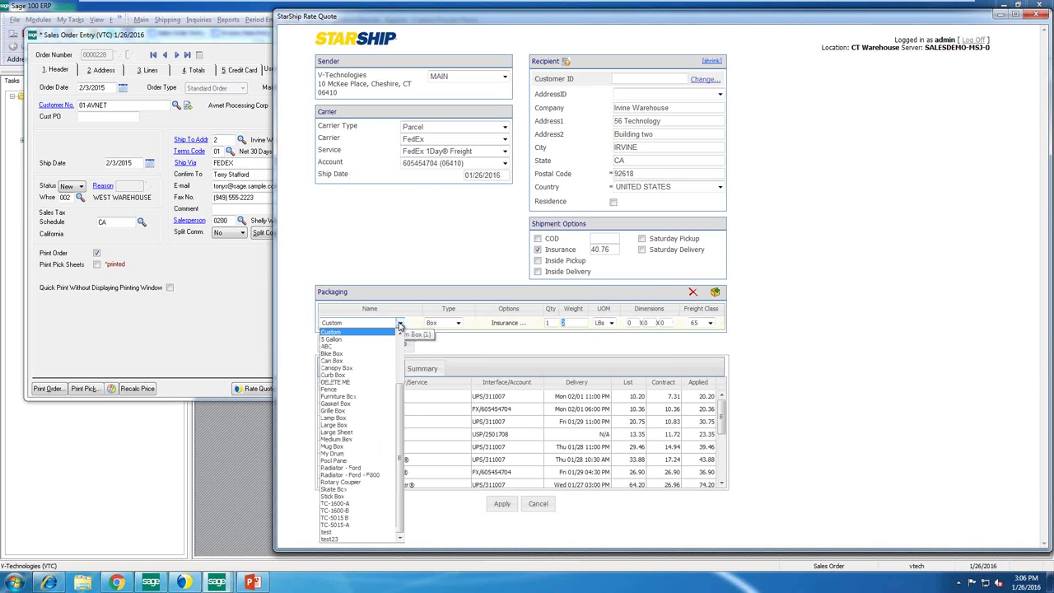
left_click(369, 425)
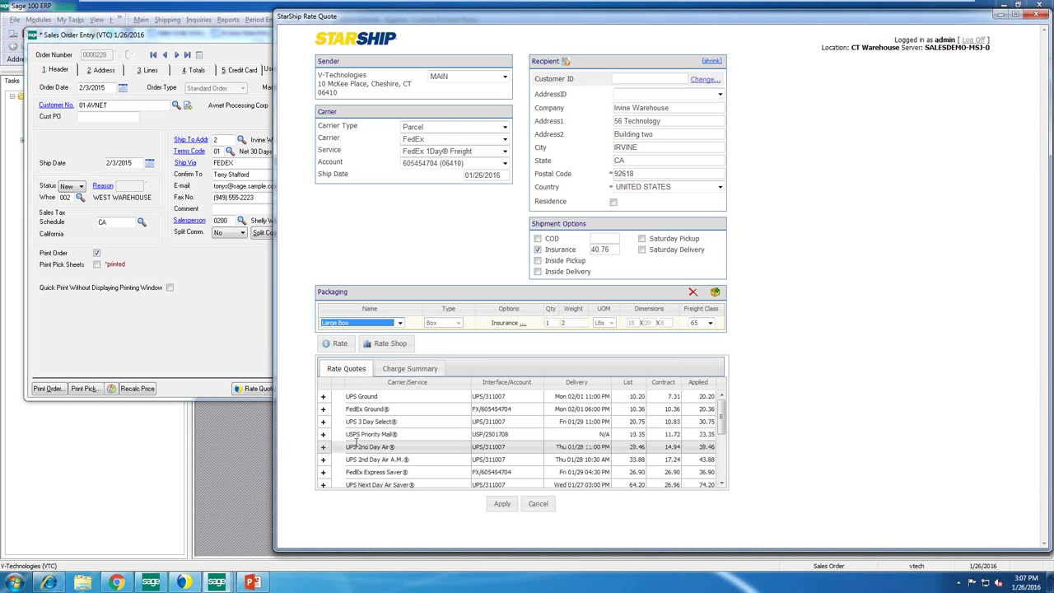
left_click(540, 502)
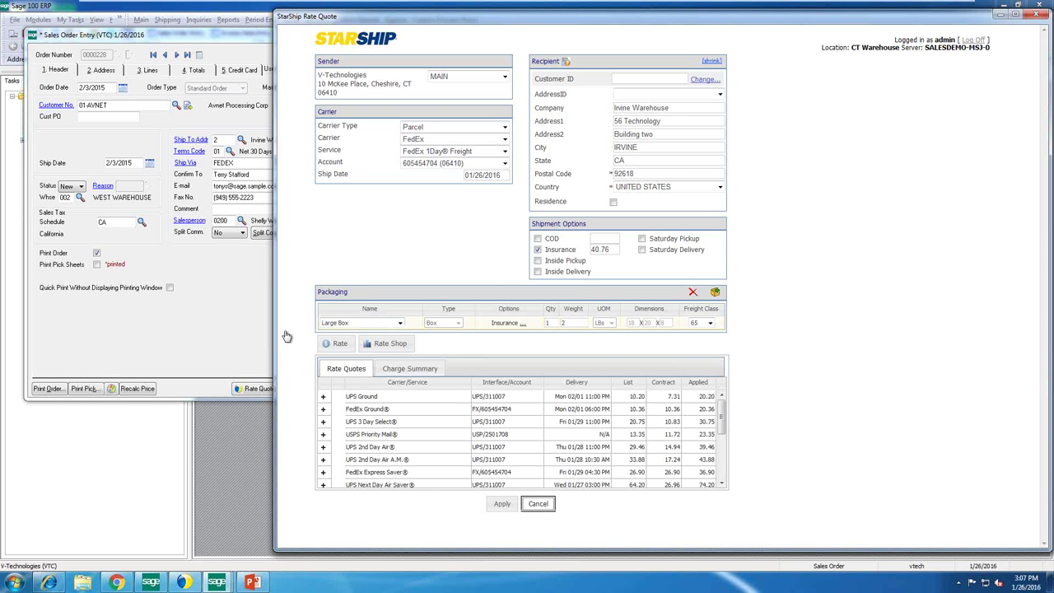
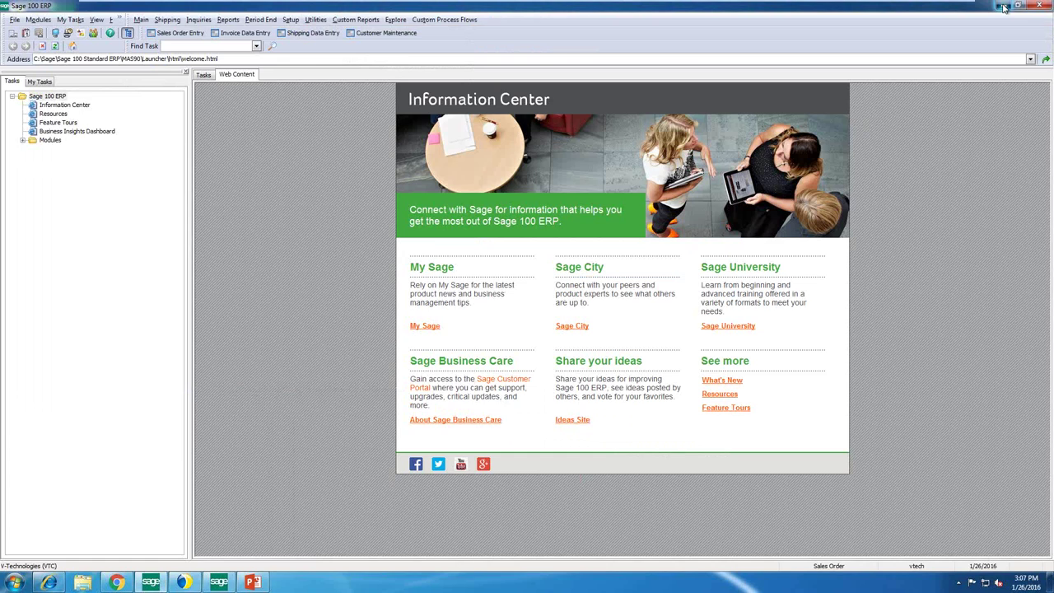
Step: Switch to the StarShip client and start a new parcel shipment, discarding the current one without saving
left_click(1003, 7)
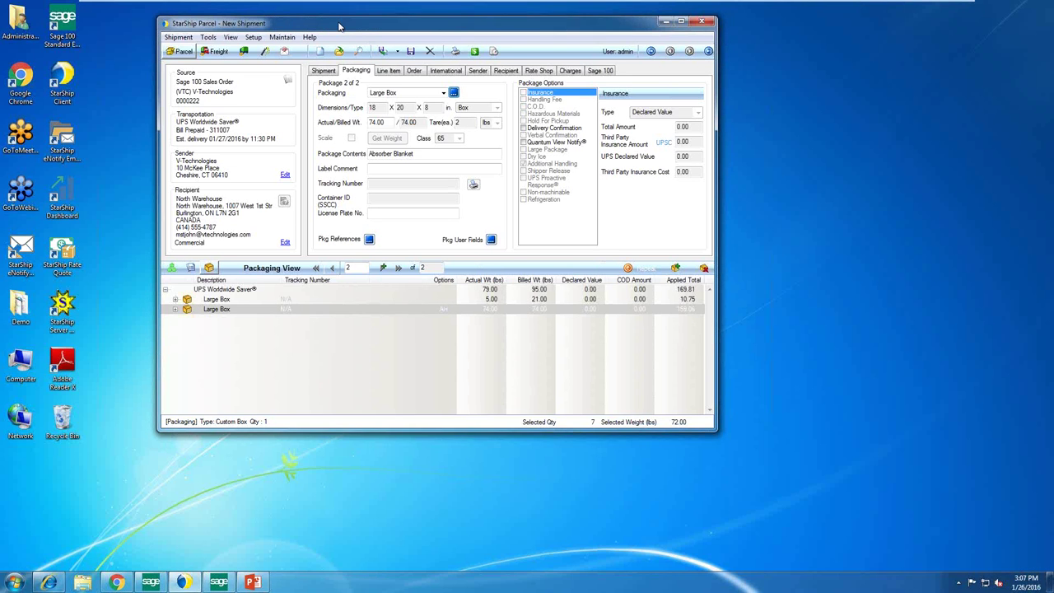
left_click_drag(337, 31, 321, 35)
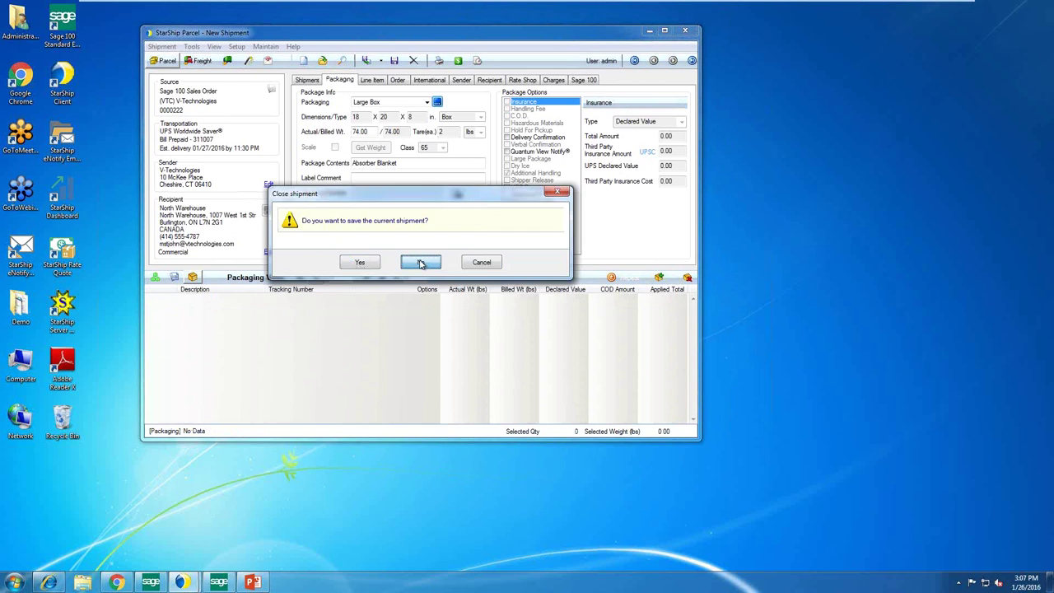
left_click(419, 261)
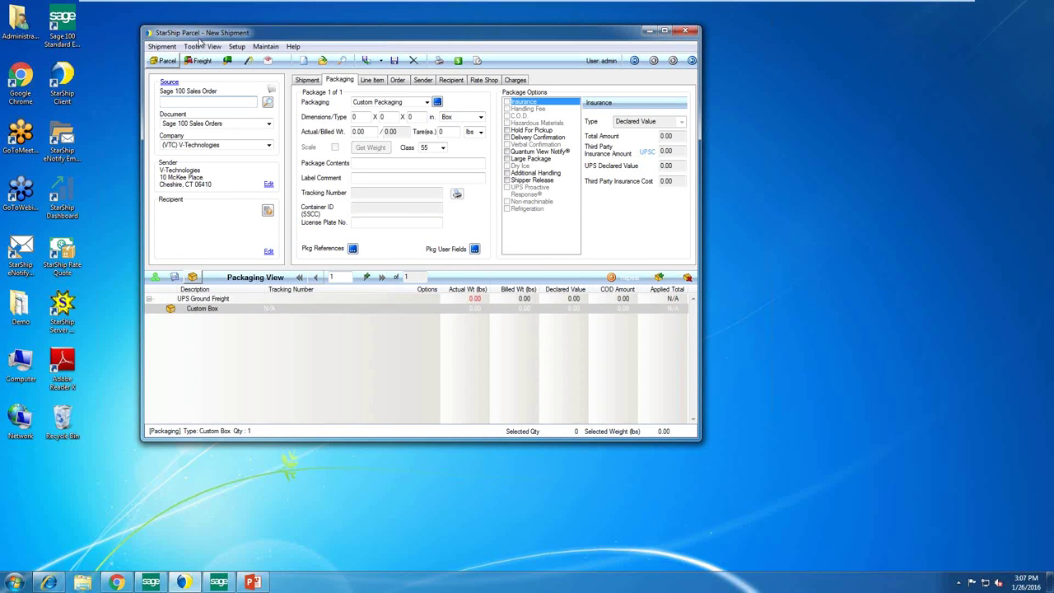
left_click_drag(200, 36, 185, 34)
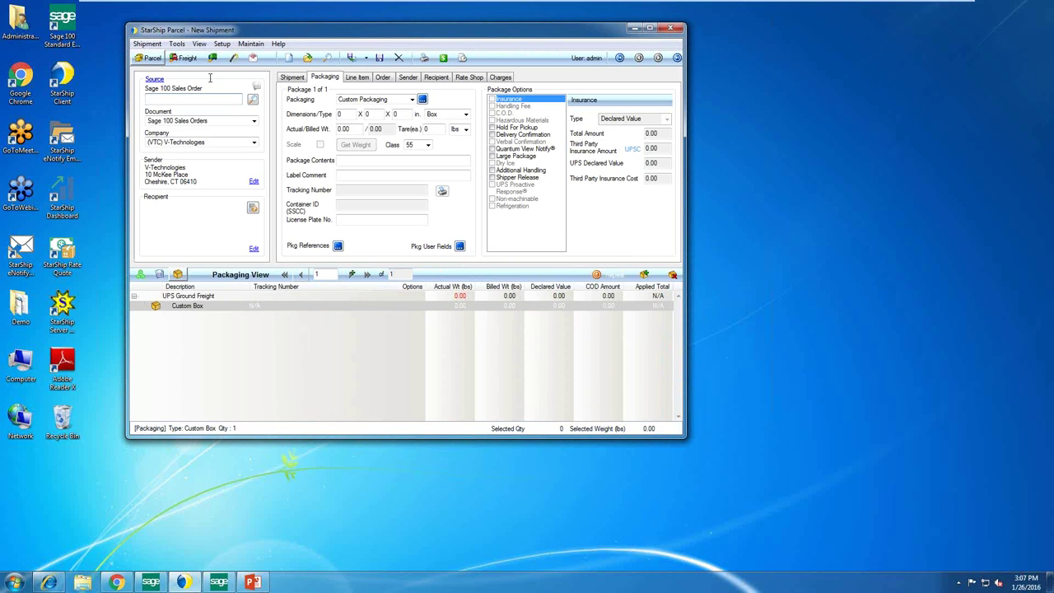
Step: Set the source document type to Sage 100 Sales Orders and open the sales order search
left_click(174, 121)
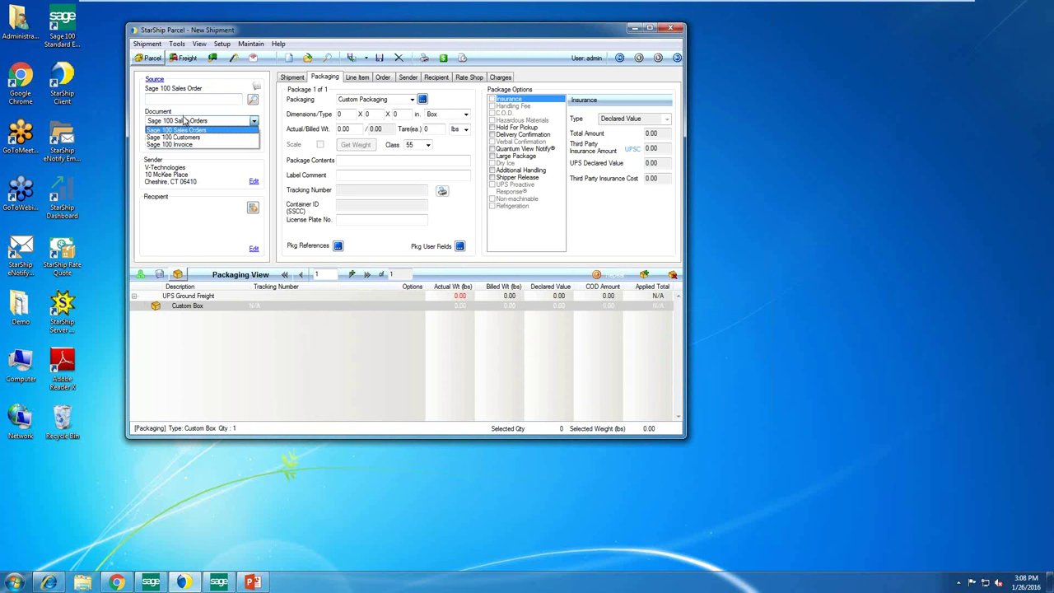
left_click(187, 130)
left_click(181, 99)
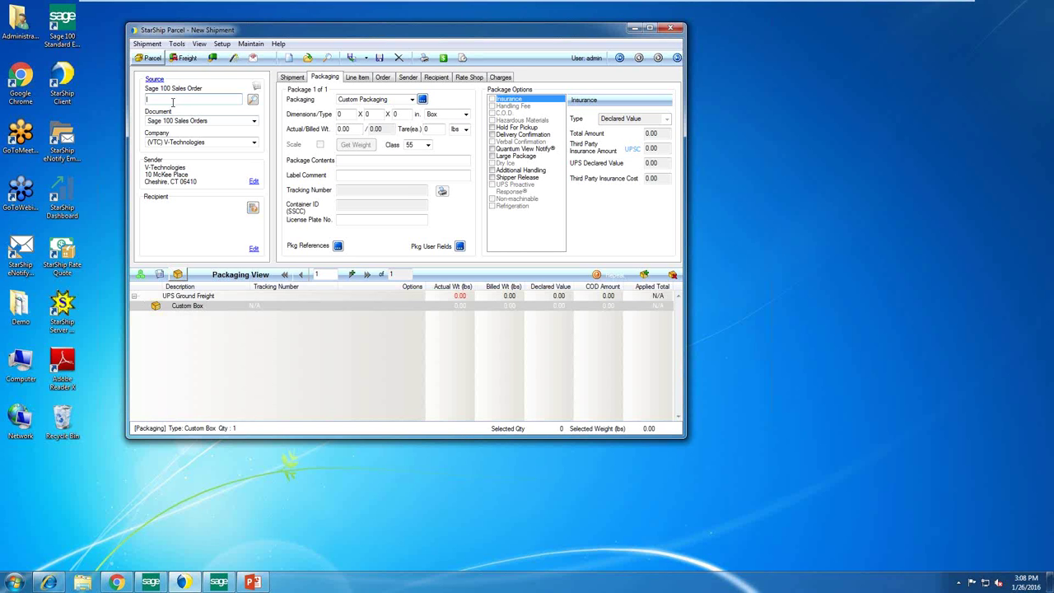
left_click(253, 99)
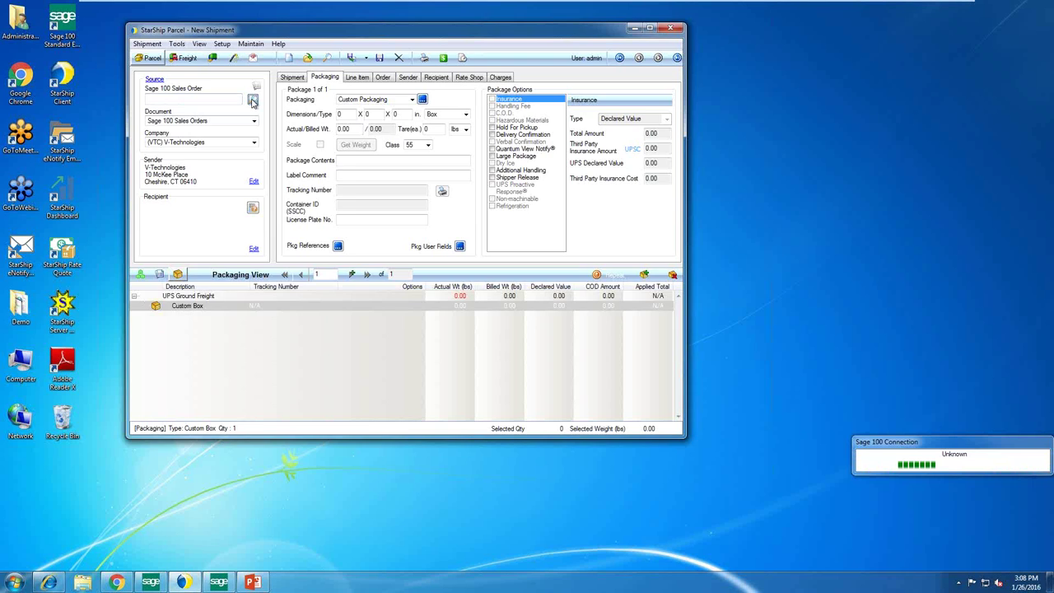
left_click_drag(256, 76, 206, 80)
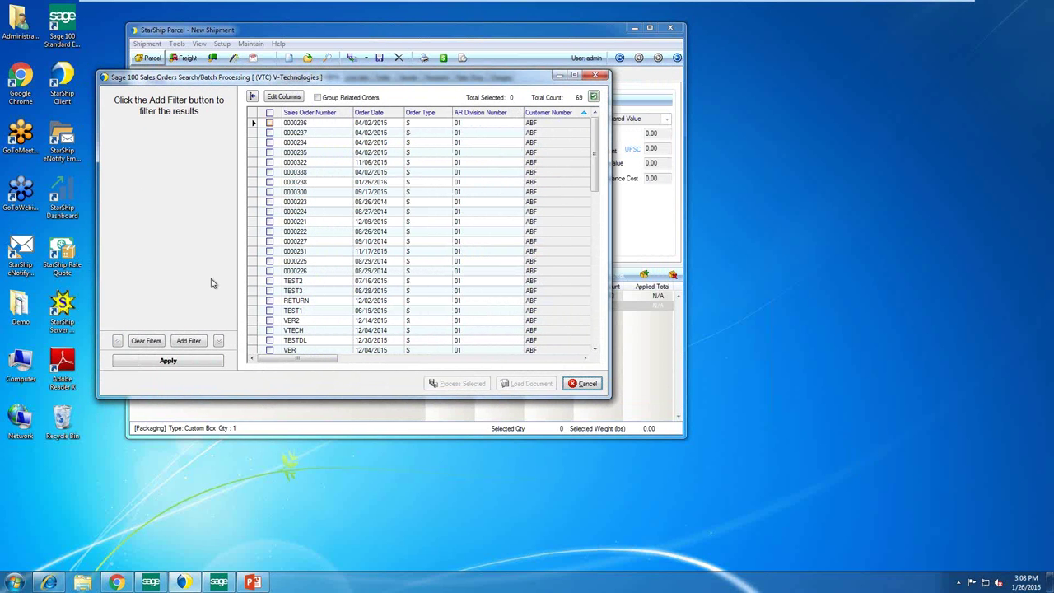
Step: Look over the fields available for filtering the sales orders without adding a filter, and collapse the filter area
left_click(183, 340)
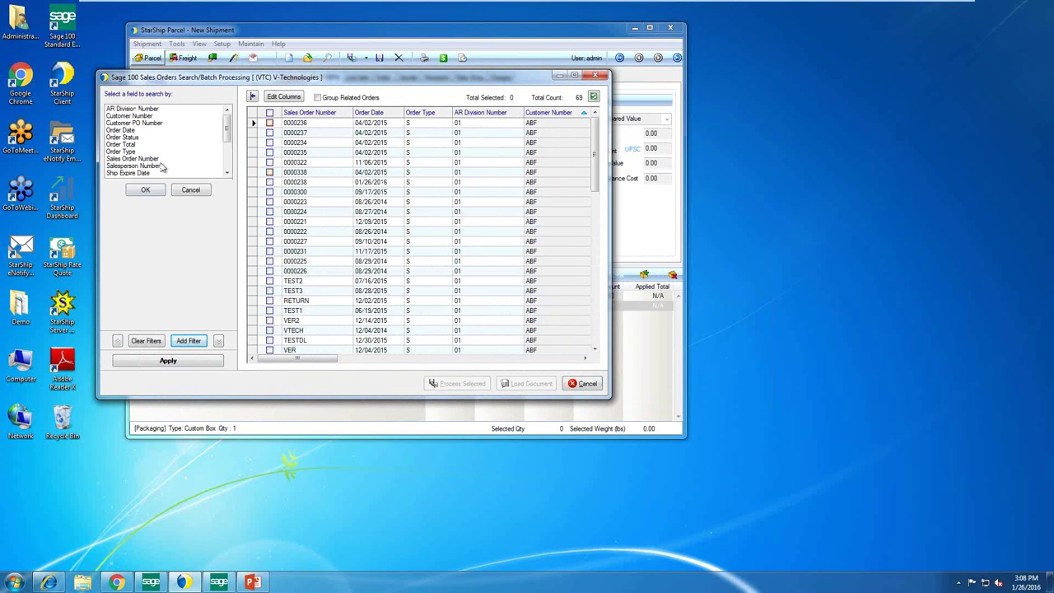
left_click(190, 190)
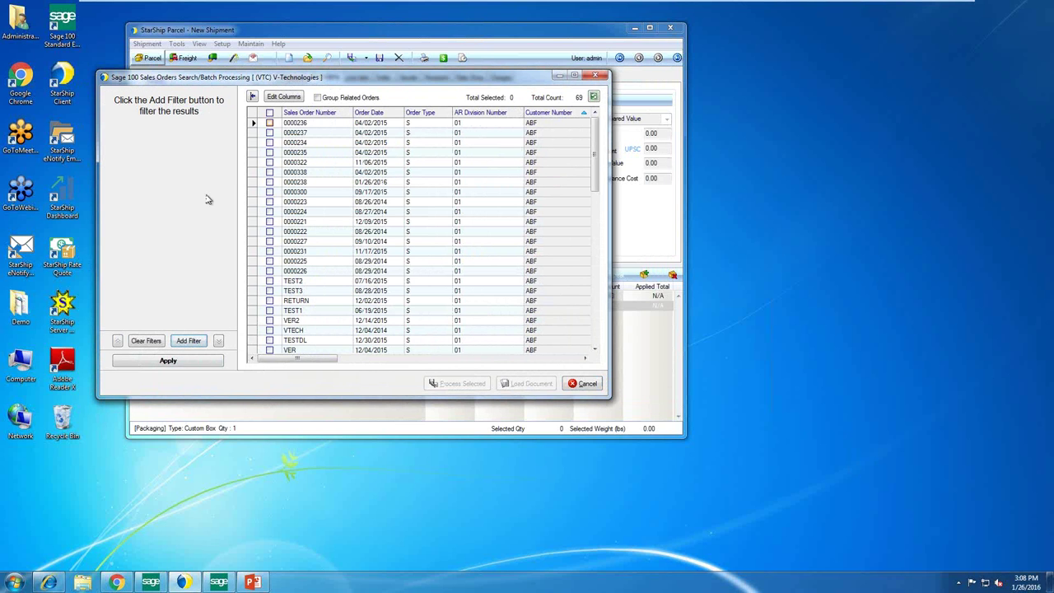
left_click(252, 97)
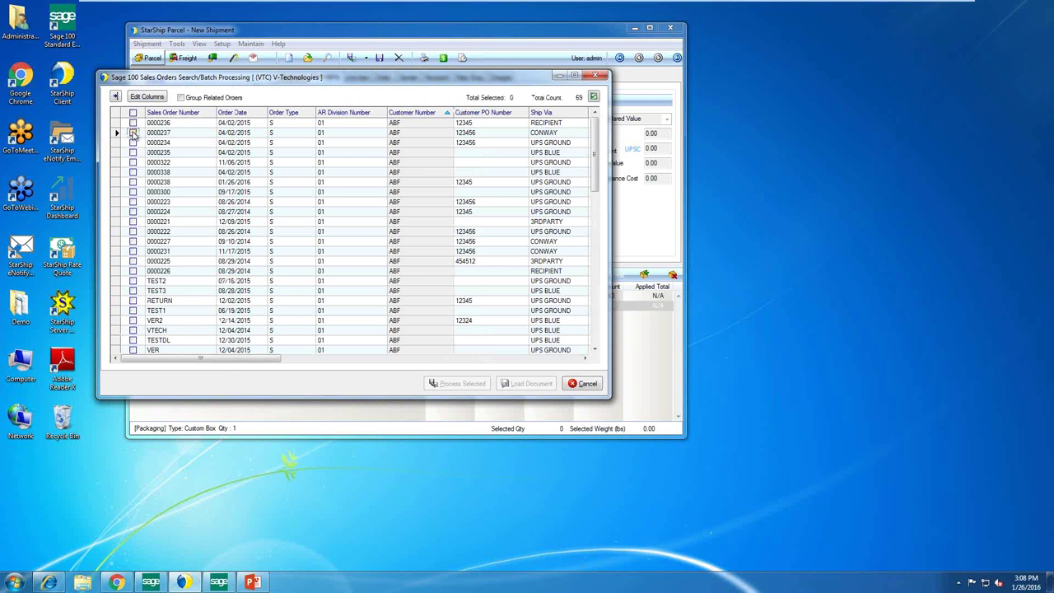
Step: Try selecting several individual sales orders and the entire list, and clear the whole selection
left_click(132, 132)
left_click(133, 142)
left_click(133, 152)
left_click(133, 162)
left_click(132, 172)
left_click(133, 182)
left_click(133, 112)
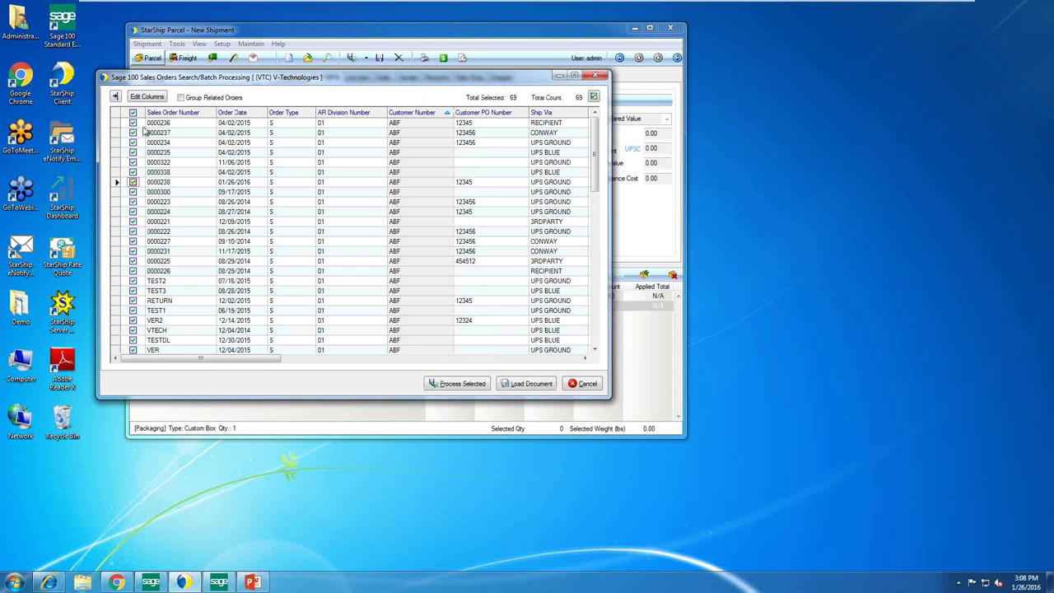
left_click(133, 112)
Step: Select the fourth through seventh sales orders in the search list for batch processing
left_click(132, 153)
left_click(132, 172)
left_click(132, 182)
left_click(133, 163)
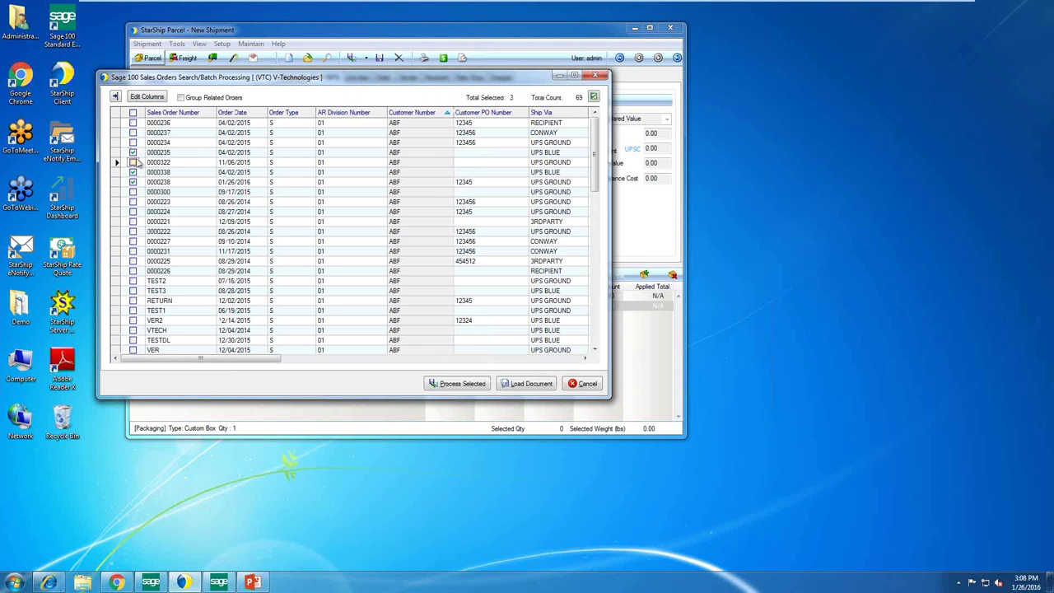
Step: Review the batch settings for processing the selected orders, and cancel both the batch and the order search
left_click(460, 387)
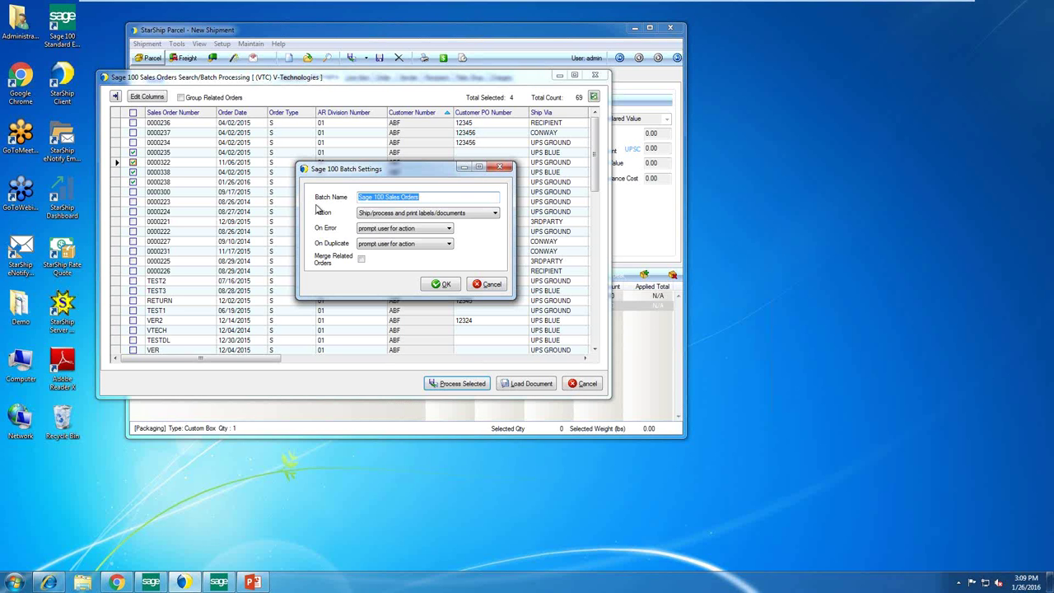
left_click_drag(378, 172, 310, 170)
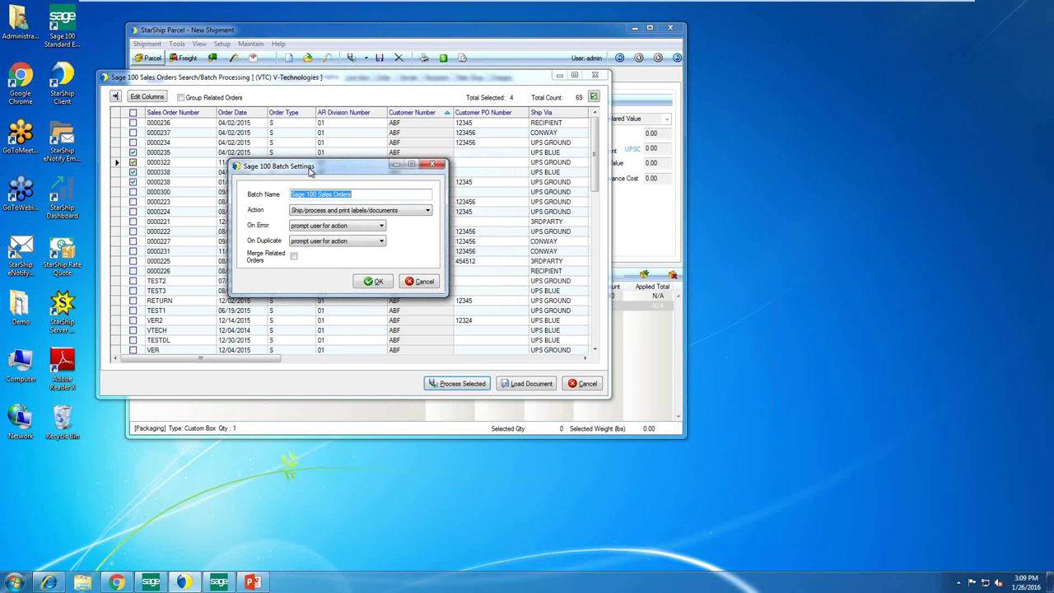
left_click(422, 283)
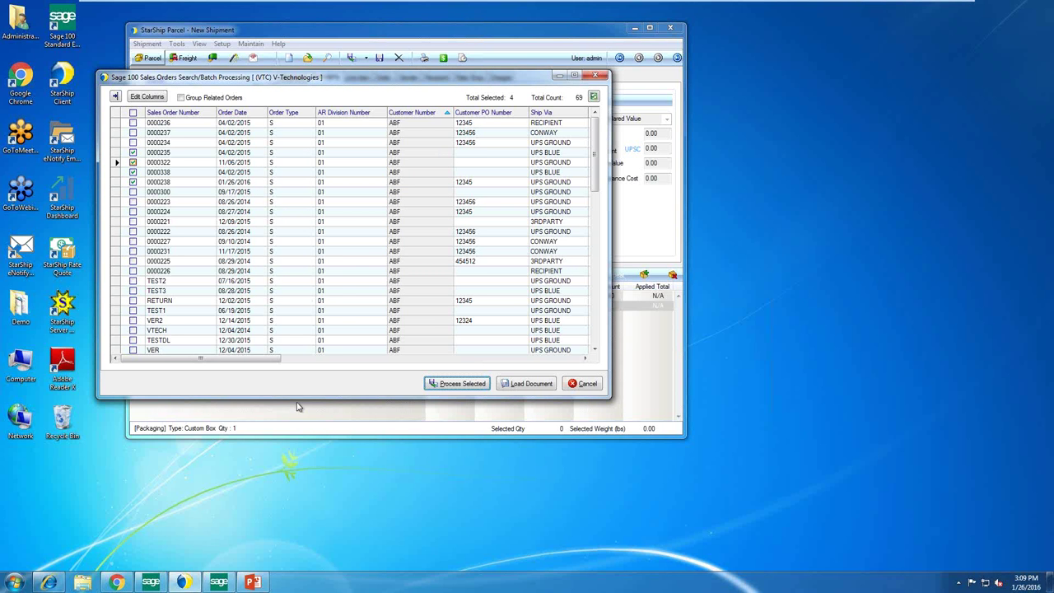
left_click(593, 384)
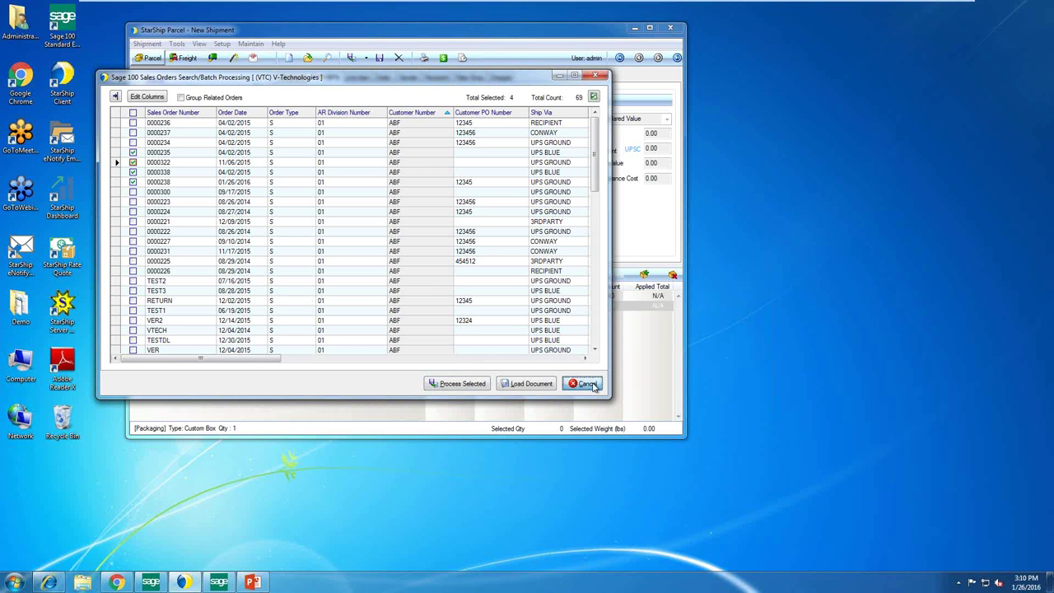
Step: Load the sales order into the shipment by its order number and set the service to UPS Worldwide Saver
type("2221")
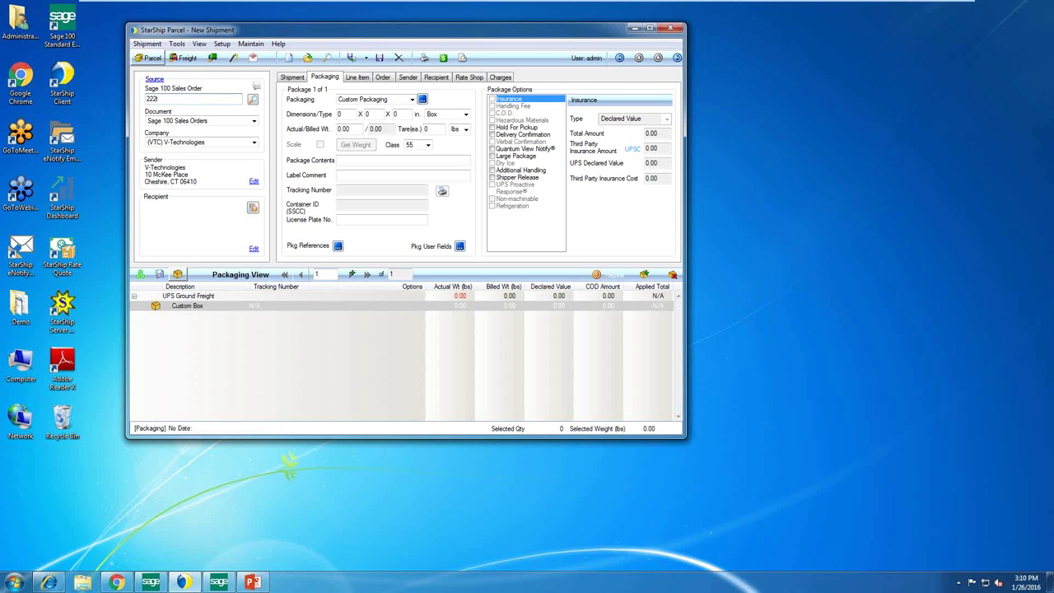
key("Return")
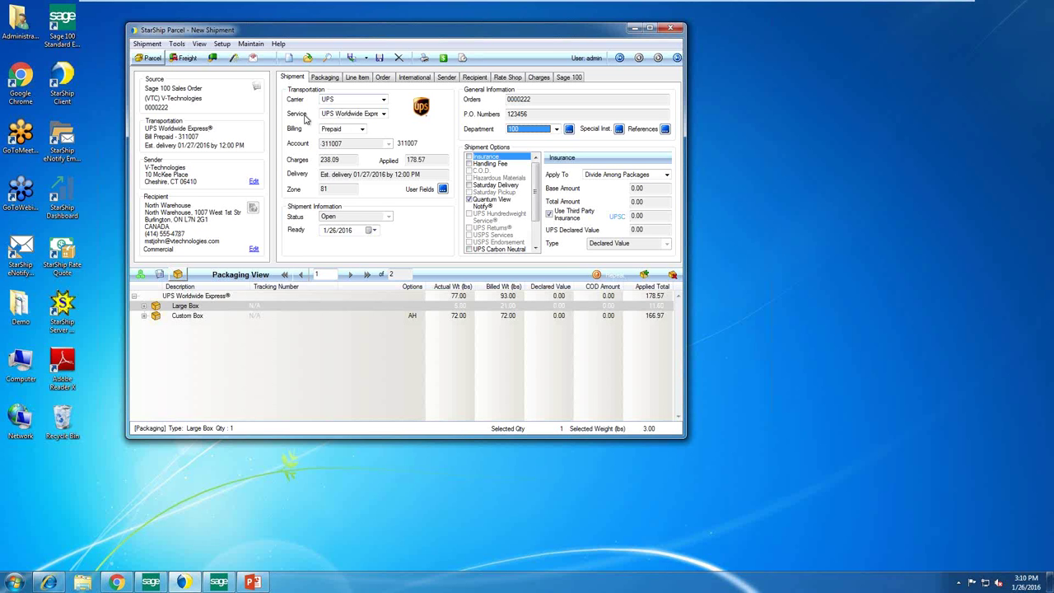
left_click(335, 115)
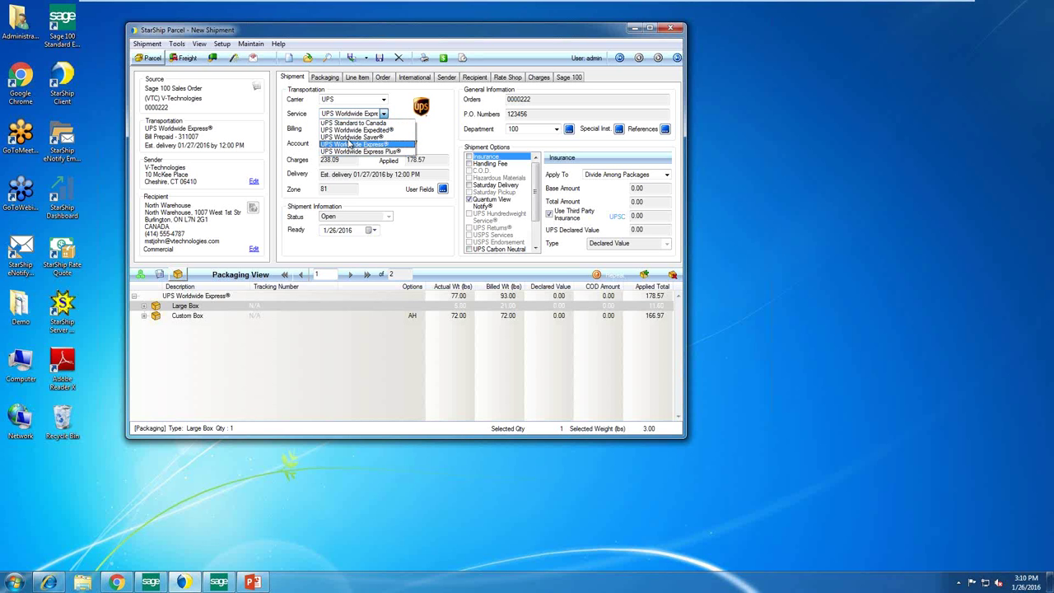
left_click(354, 137)
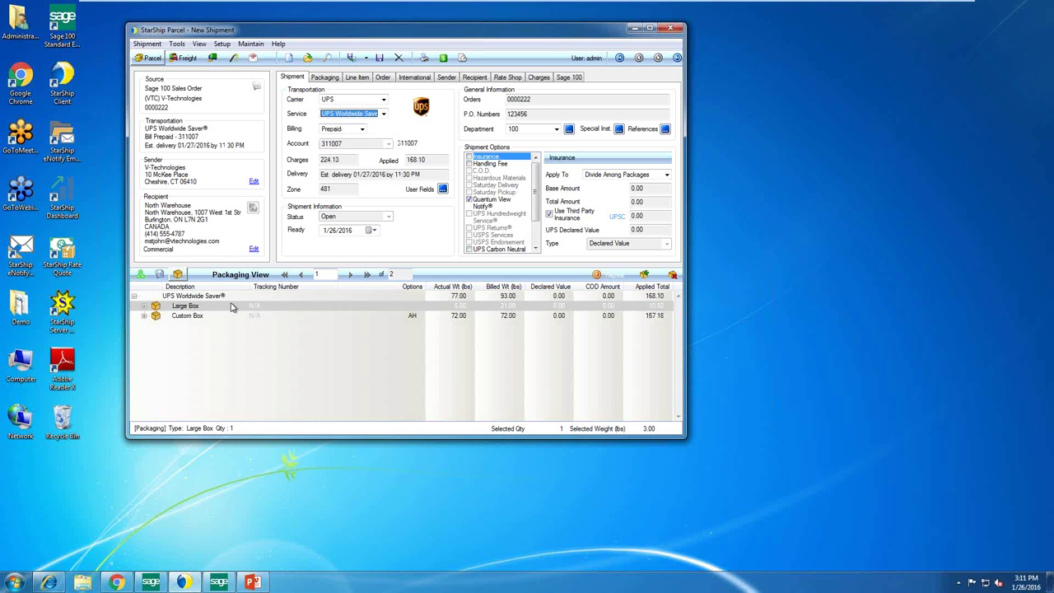
Step: Expand all packages and examine the micro-pump line item and the packaging details of the Large Box and Custom Box
right_click(136, 299)
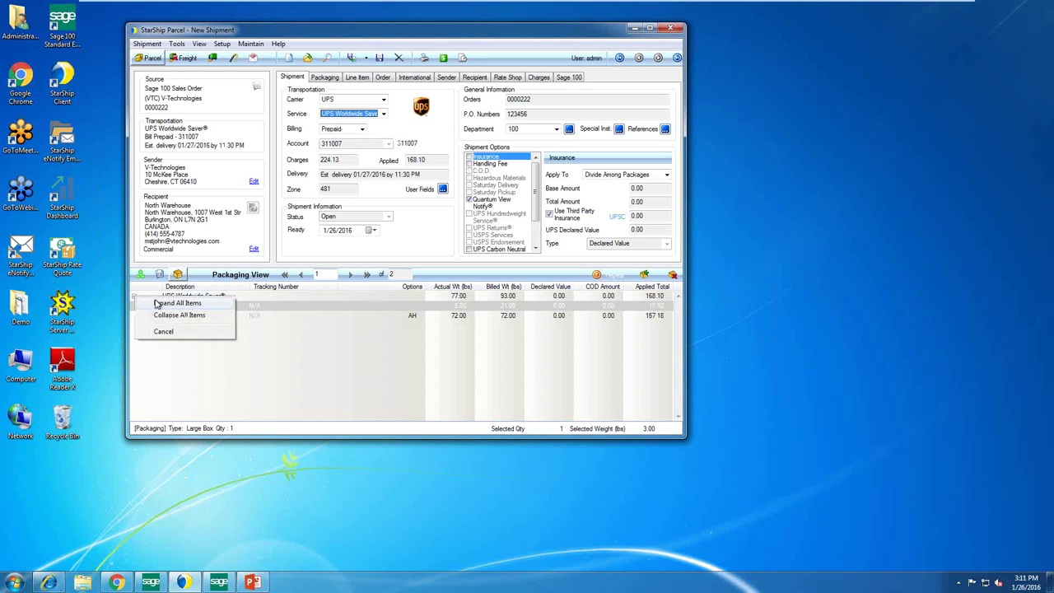
left_click(176, 303)
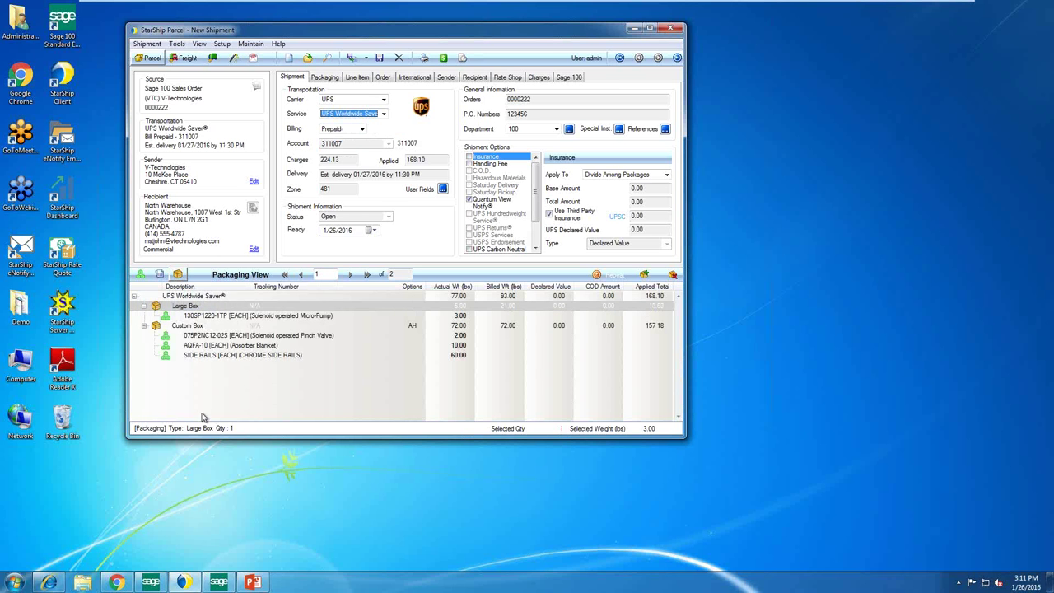
left_click(206, 315)
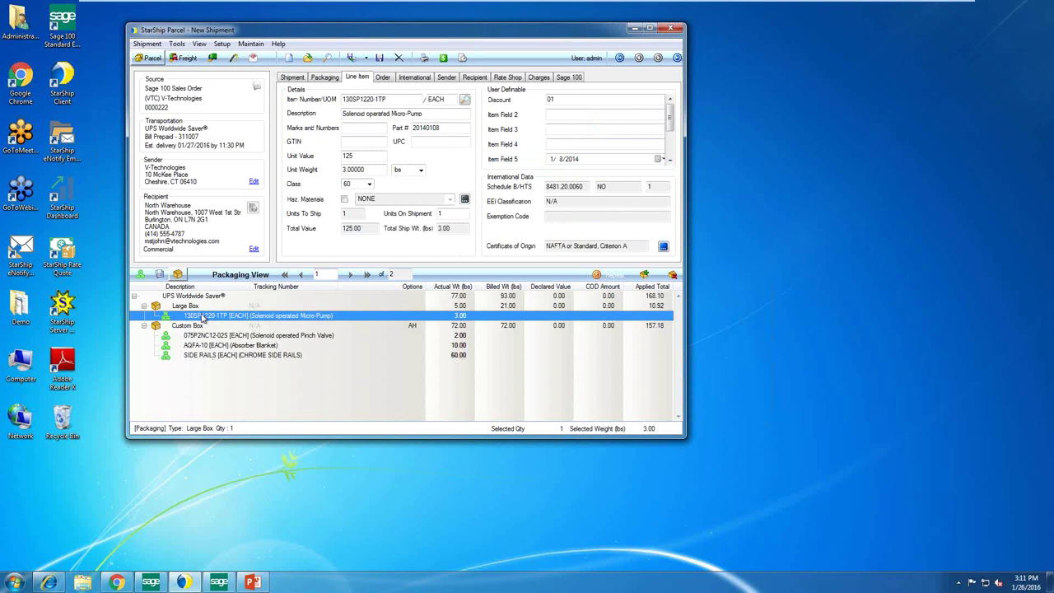
left_click(184, 306)
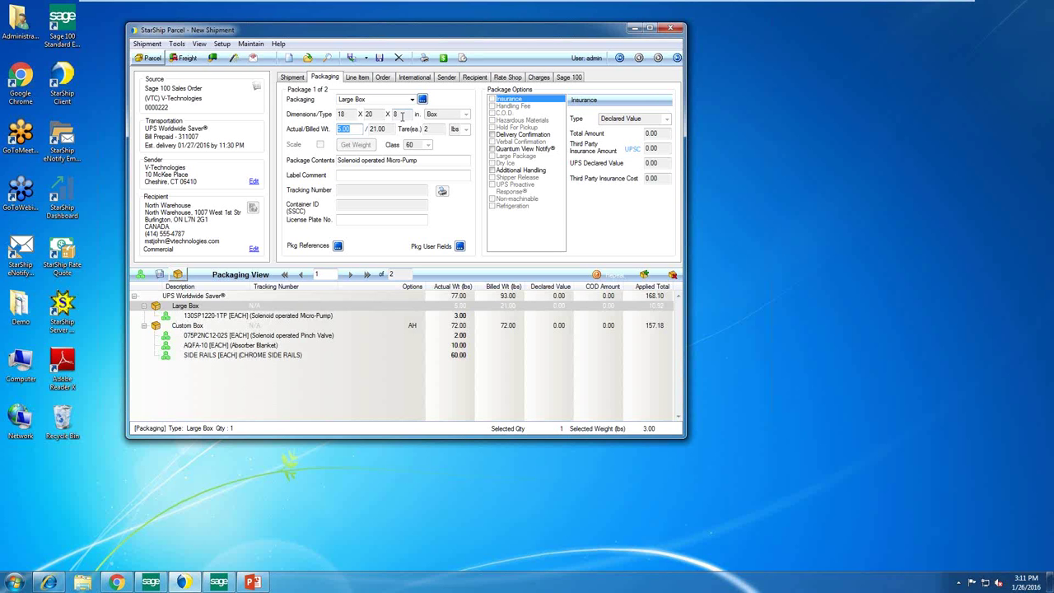
left_click(184, 329)
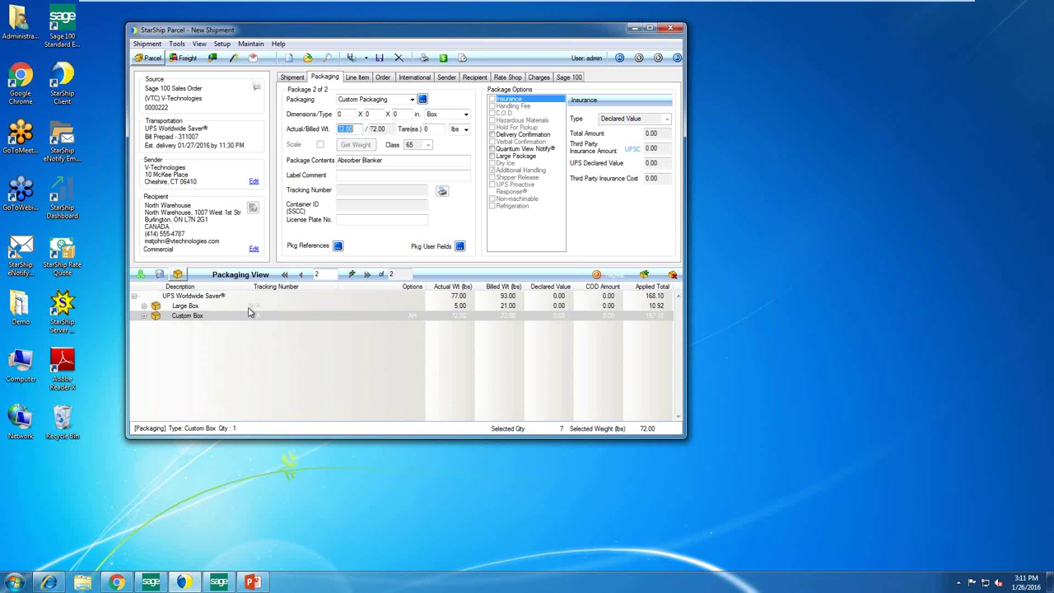
Step: Add a third package to the shipment and set its packaging to Medium Box
left_click(646, 275)
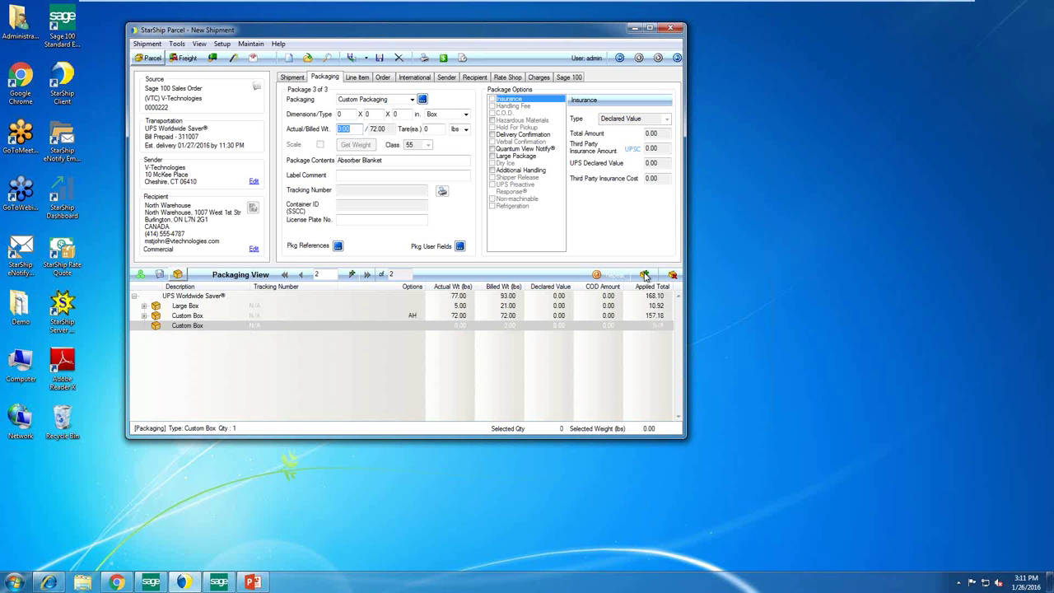
left_click(412, 99)
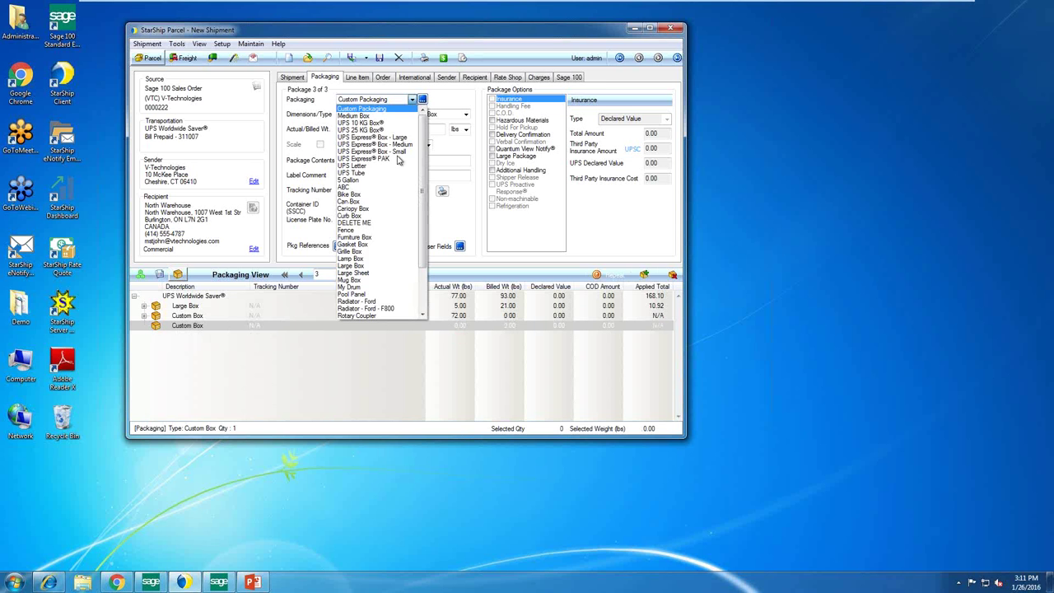
left_click(367, 116)
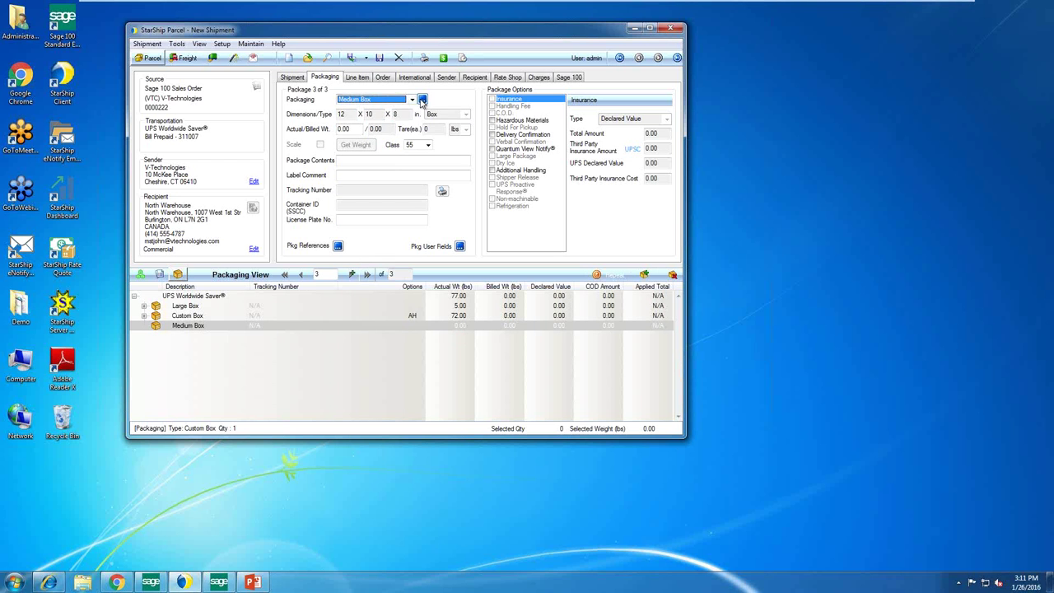
Step: Review the maintained packaging list and the fields for adding a new package, and close both without saving
left_click(423, 100)
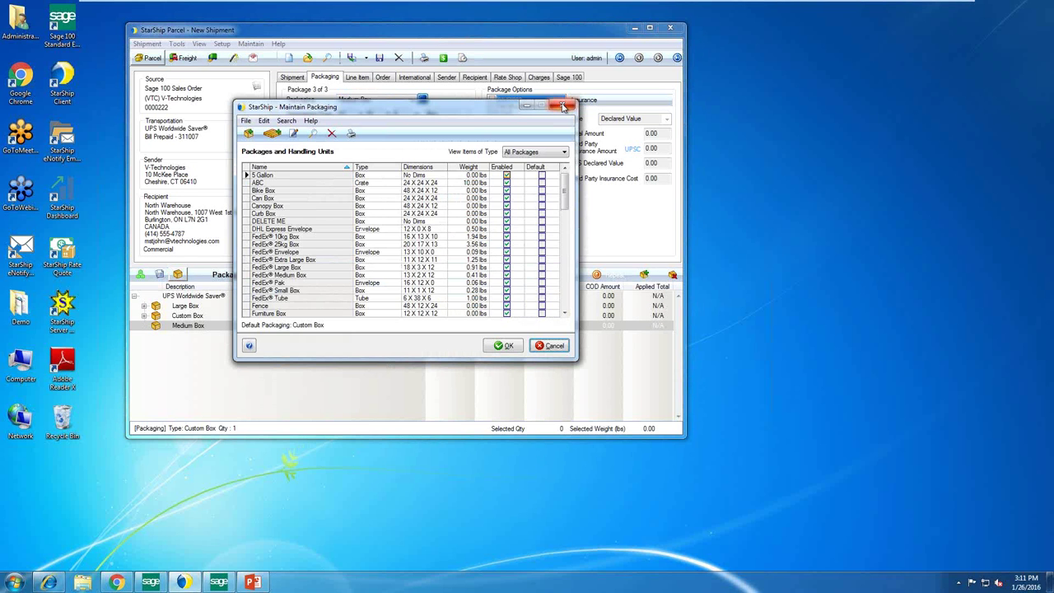
left_click(564, 107)
left_click(251, 45)
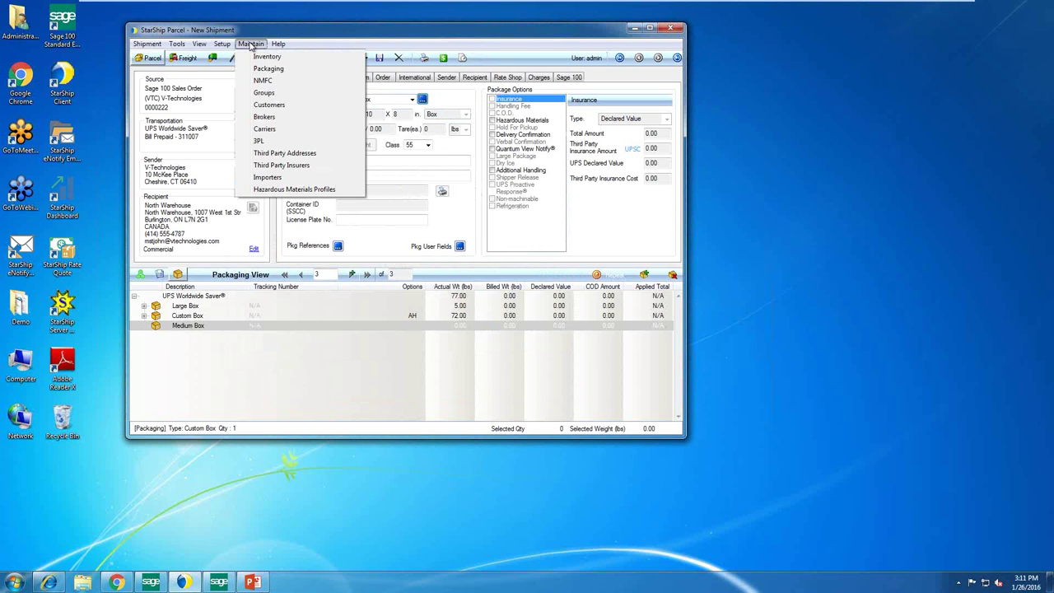
left_click(265, 69)
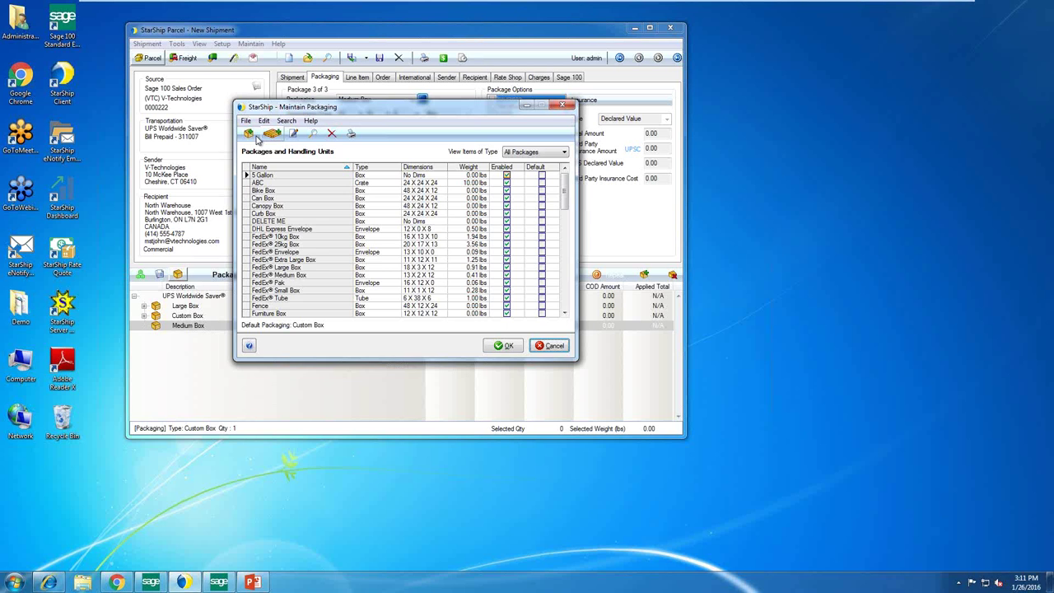
left_click(250, 135)
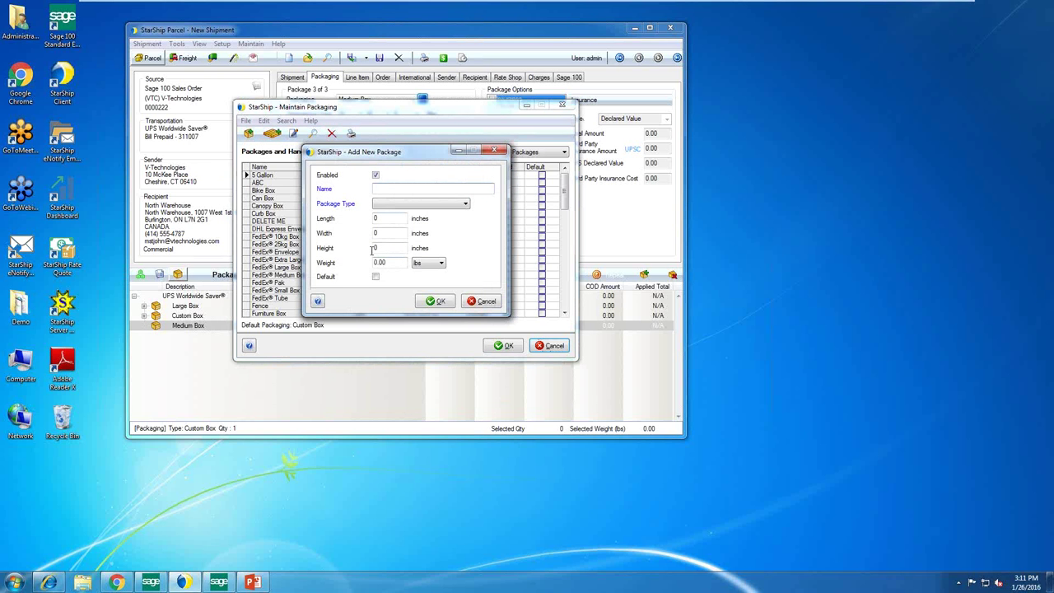
left_click(399, 203)
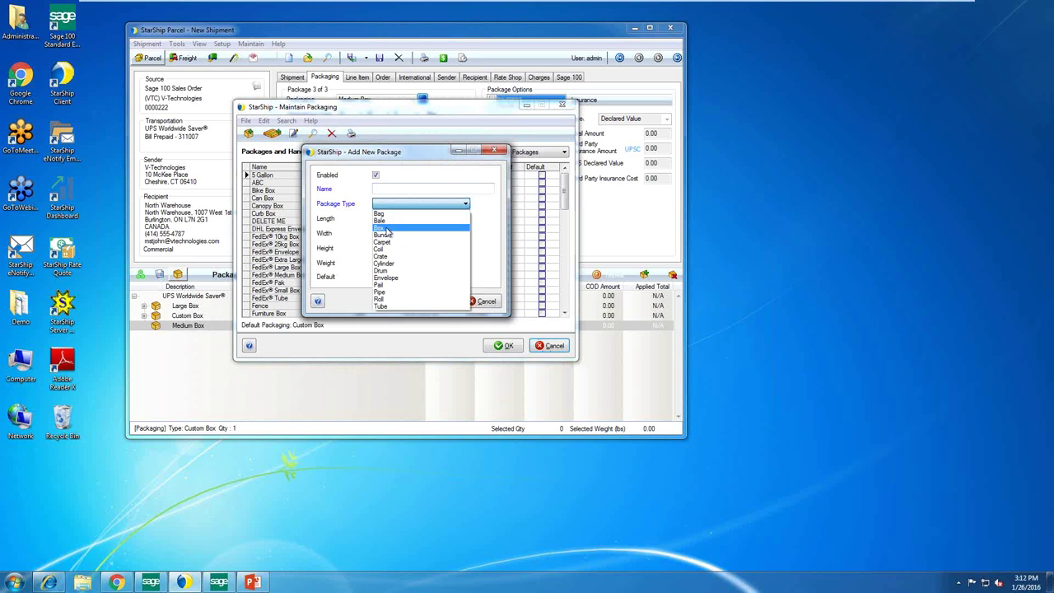
left_click(408, 188)
key("Tab")
key("Tab")
key("Tab")
key("Tab")
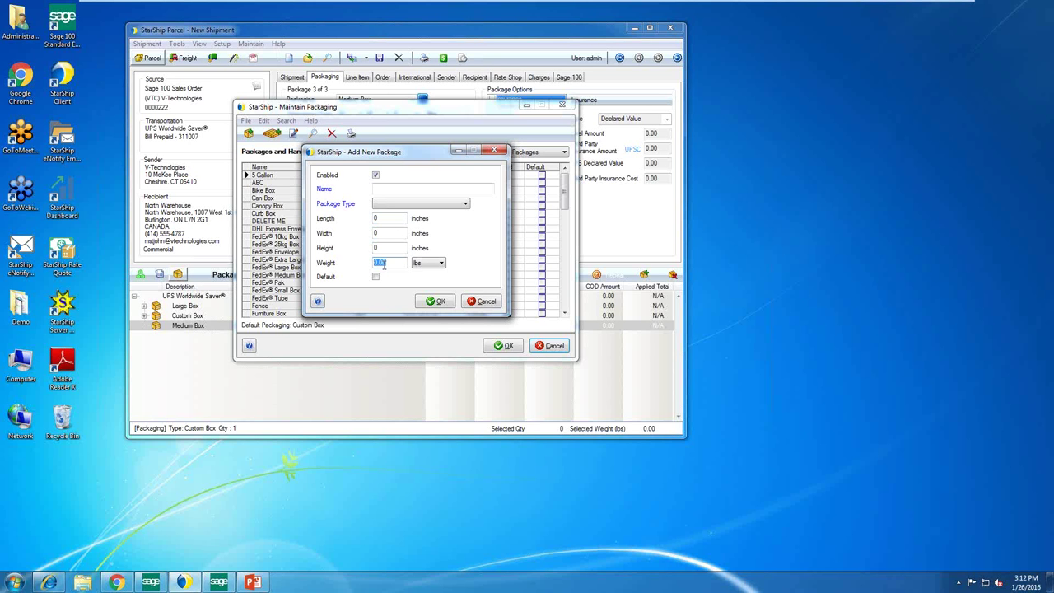
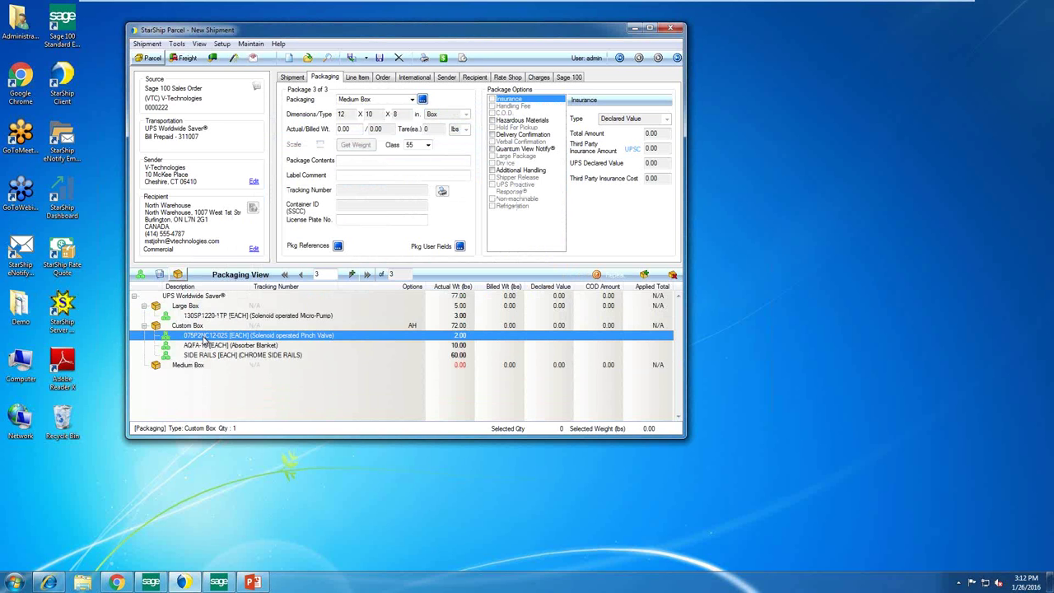
Step: Move 2 of the chrome side rails from the Custom Box into the Medium Box and expand all packages
mouse_move(204, 343)
left_mouse_down()
mouse_move(206, 365)
mouse_move(216, 345)
mouse_move(192, 369)
left_mouse_up()
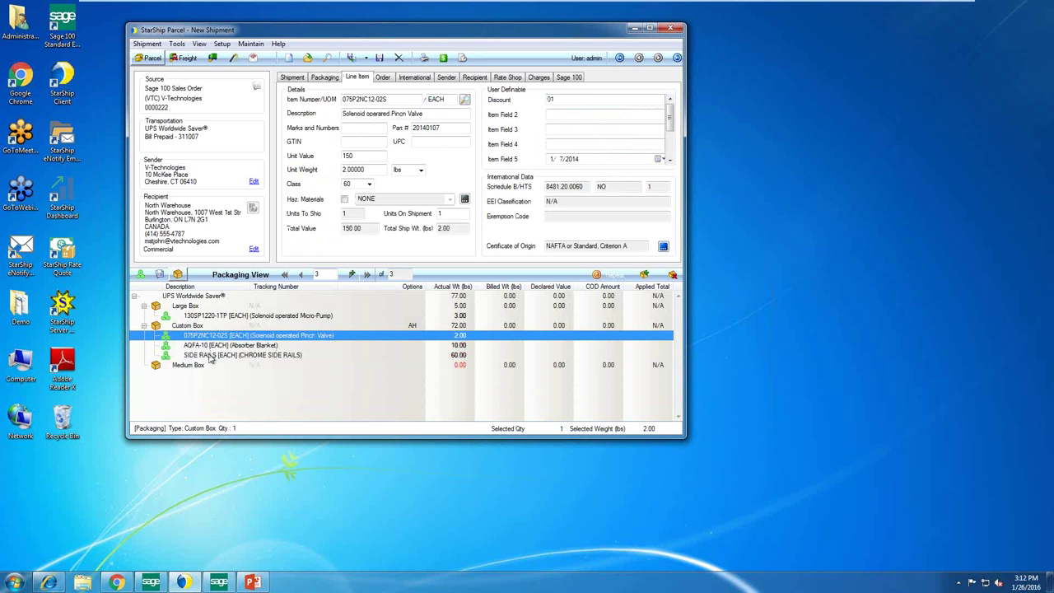
left_click_drag(209, 358, 183, 366)
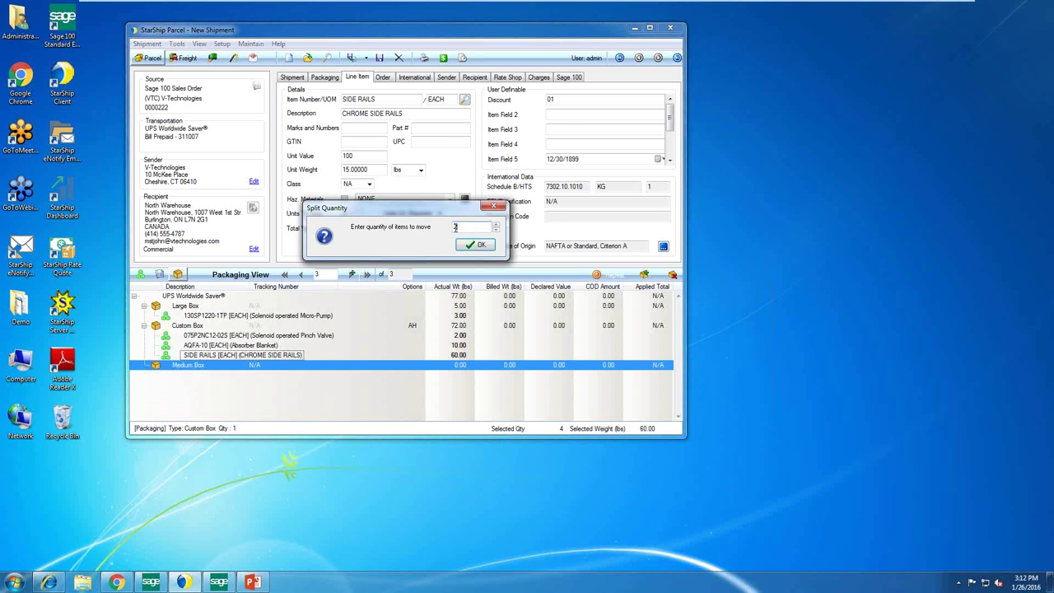
left_click(475, 245)
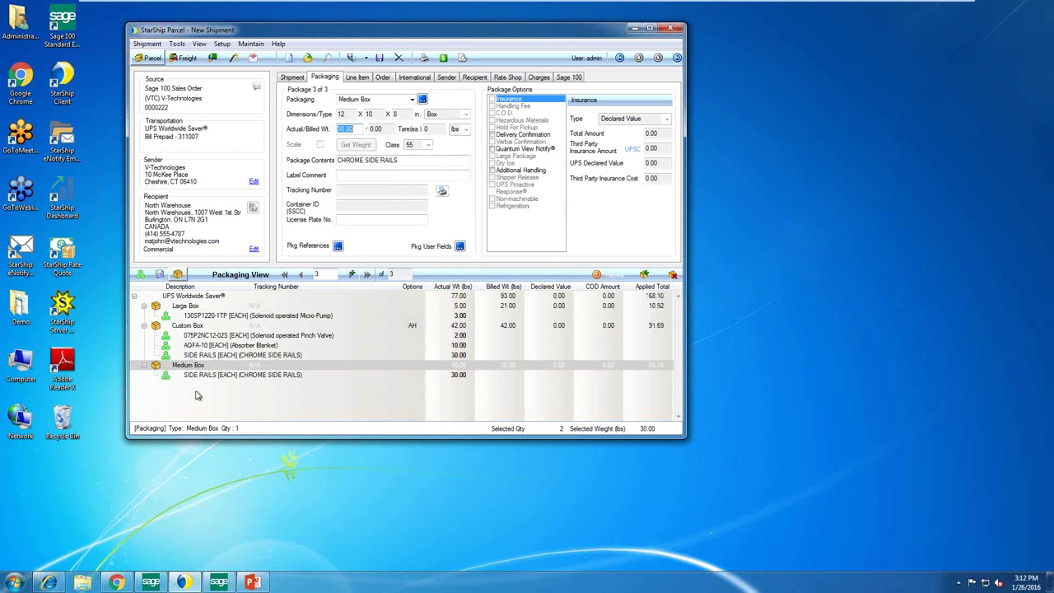
right_click(140, 305)
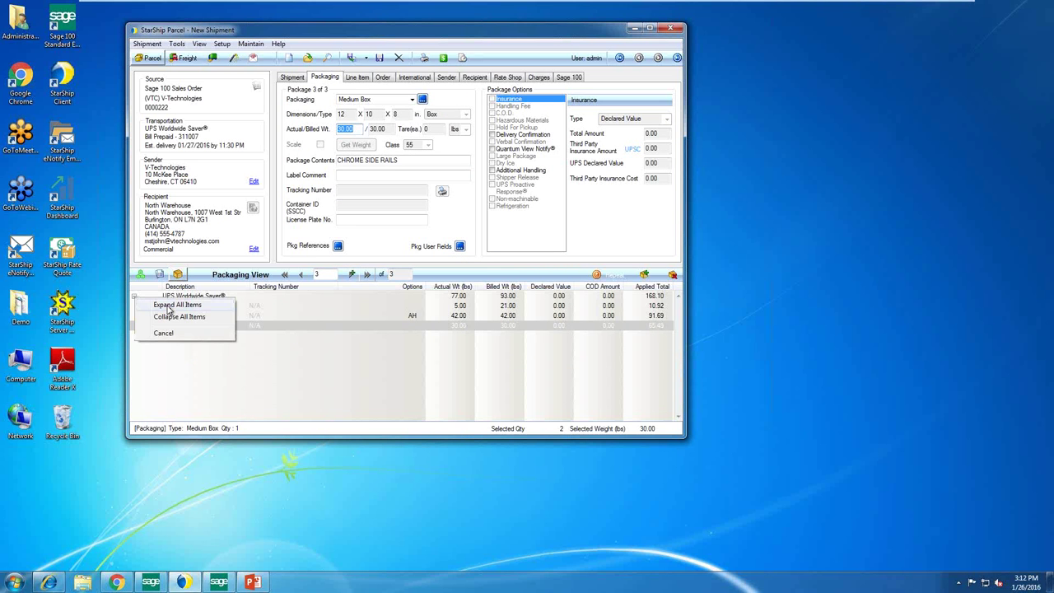
left_click(177, 304)
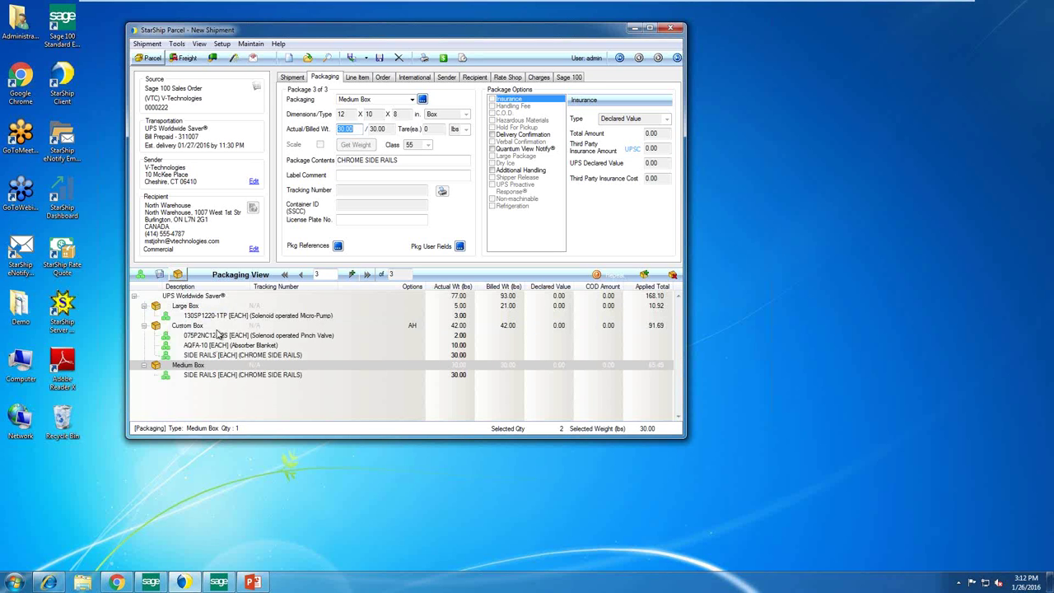
Step: Return the chrome side rails from the Medium Box to the Custom Box and delete the emptied Medium Box
left_click(189, 365)
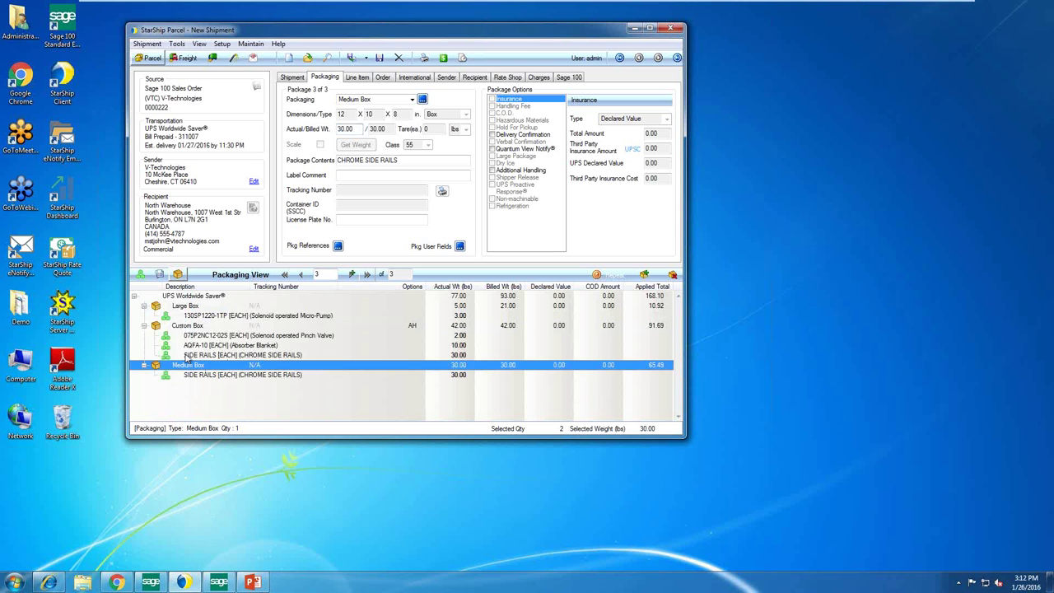
left_click_drag(188, 356, 186, 342)
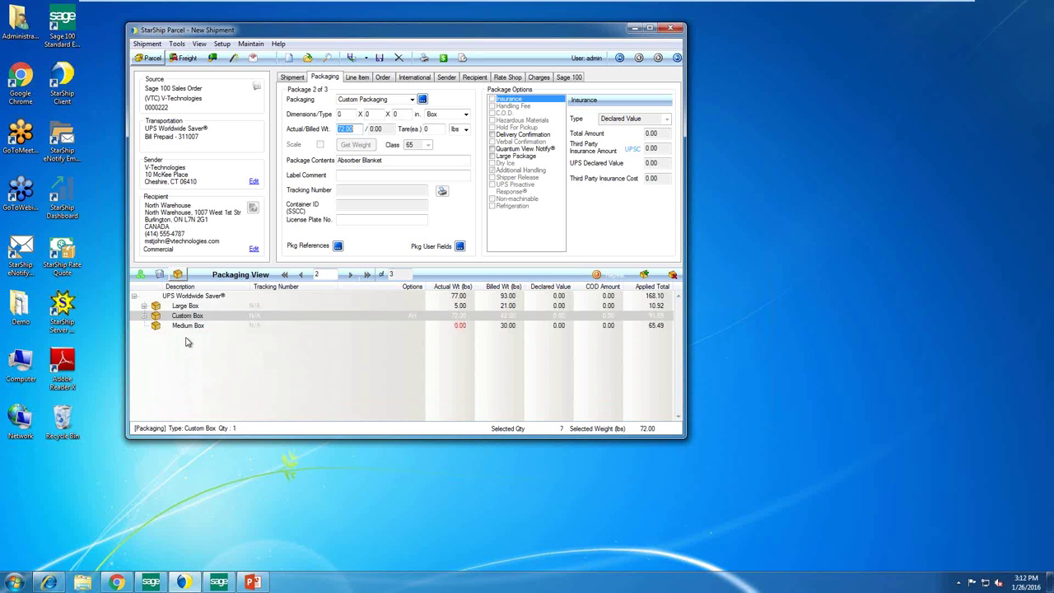
left_click(178, 326)
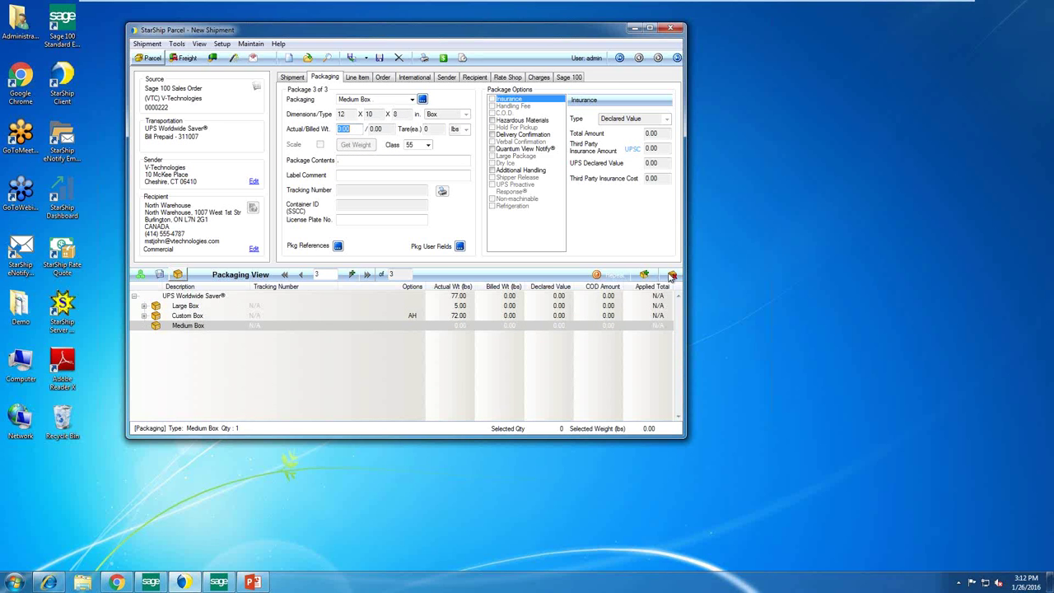
left_click(672, 276)
left_click(504, 316)
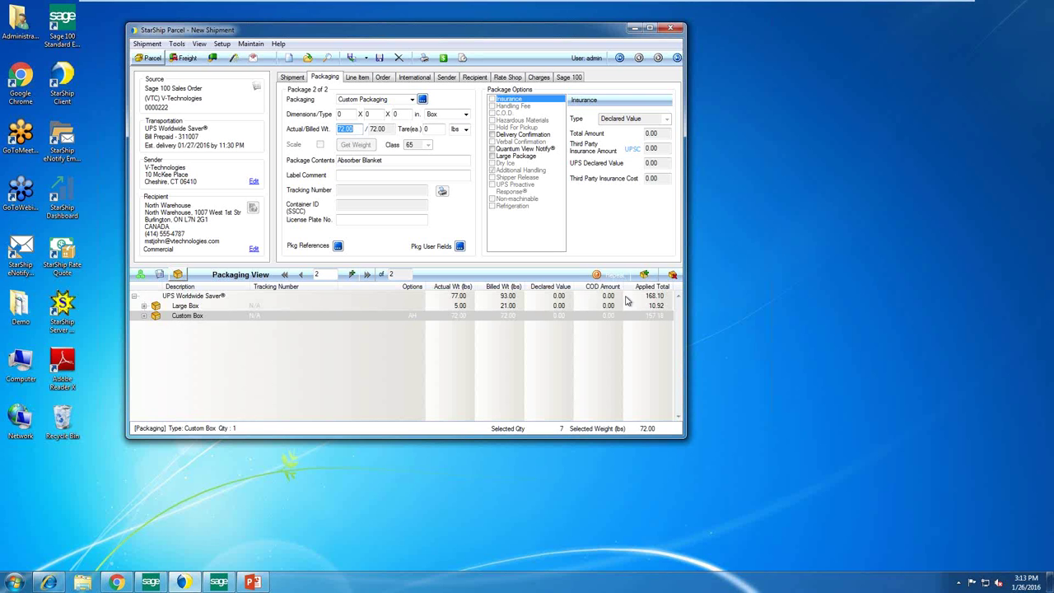
Step: Add an empty custom package, view the repeat-package options without applying them, and delete the added package
left_click(647, 274)
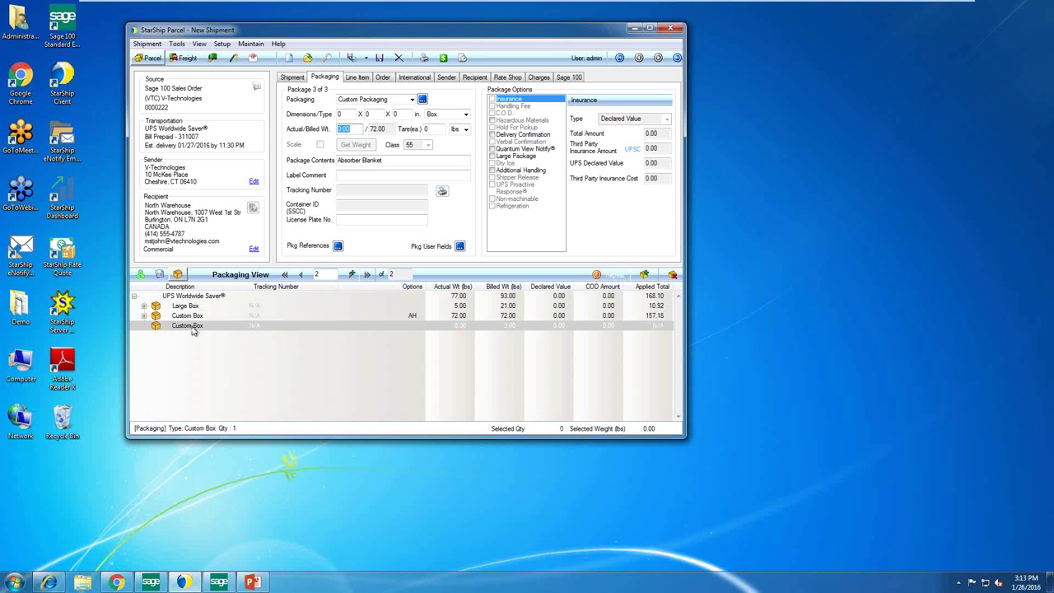
left_click(192, 326)
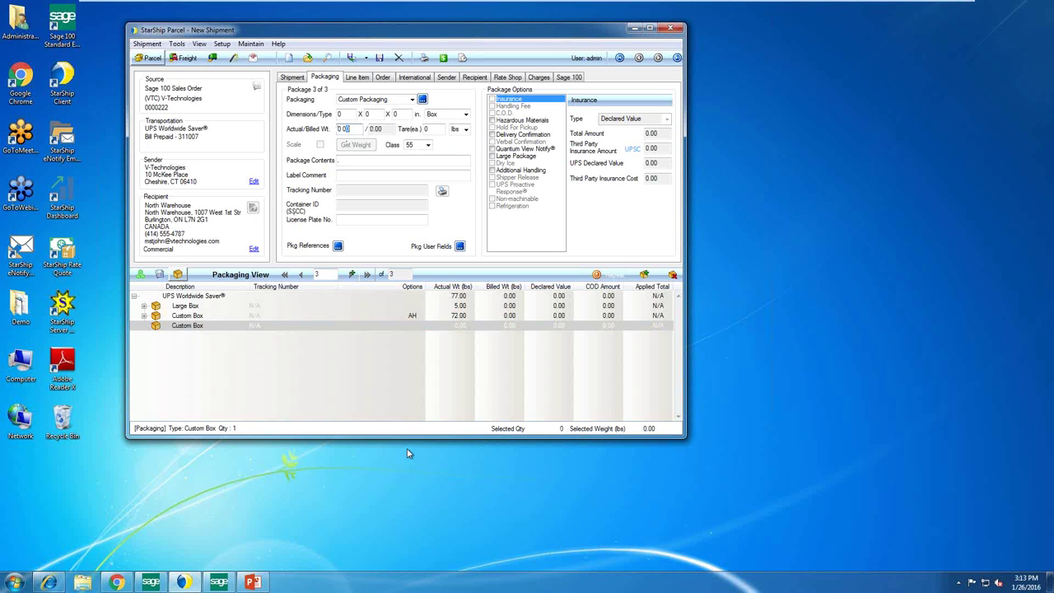
left_click(611, 280)
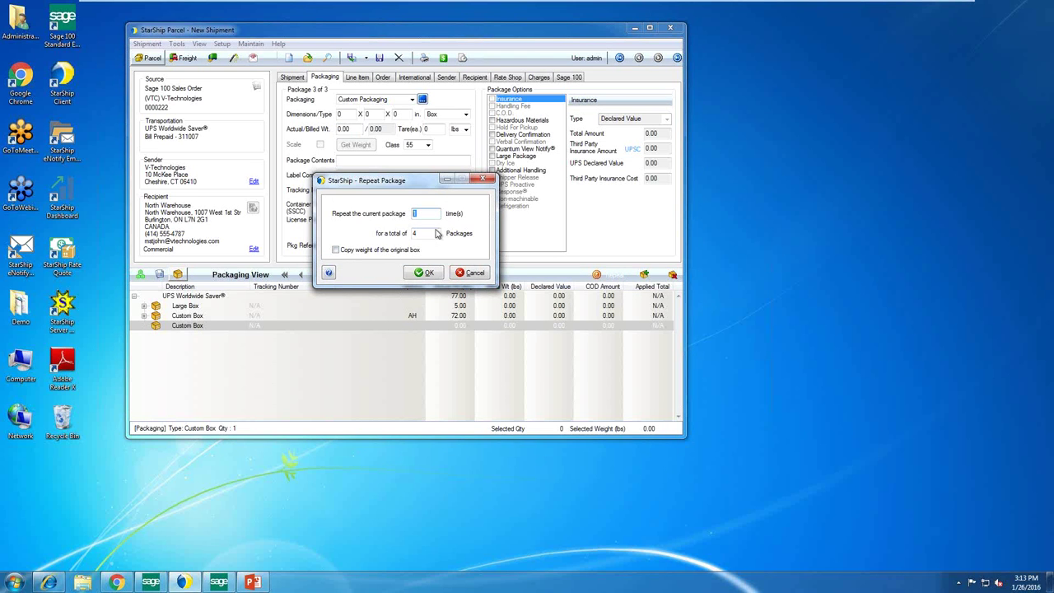
left_click(474, 277)
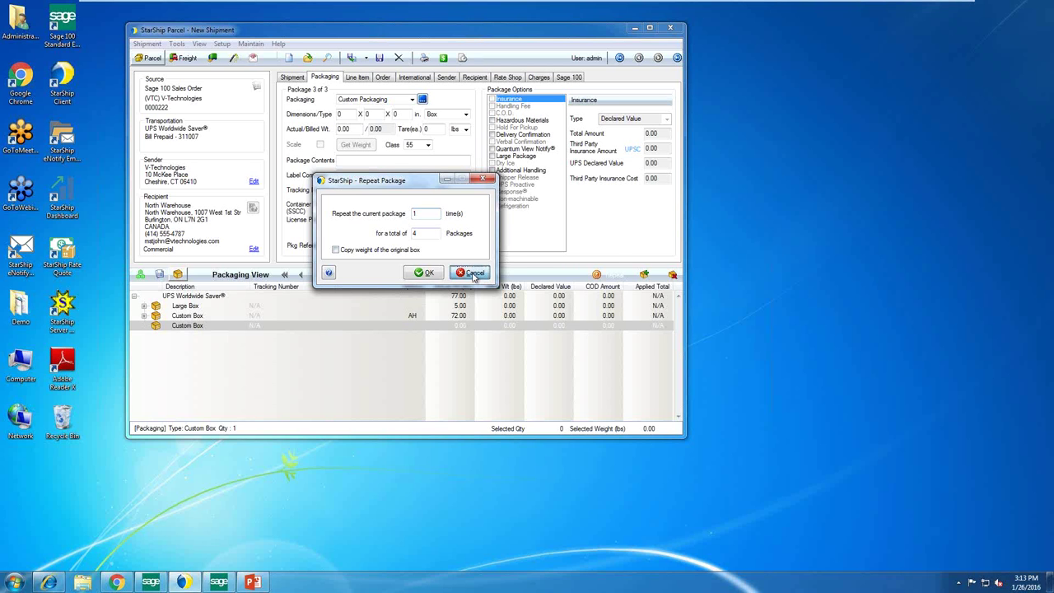
left_click(672, 277)
left_click(501, 315)
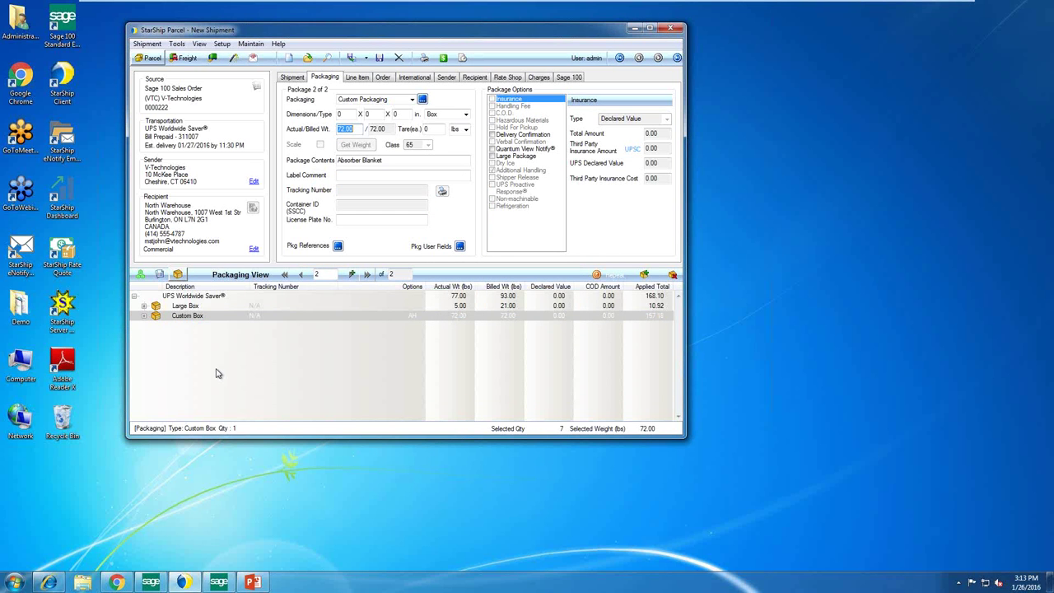
Step: Open the commodity information of the micro-pump line item in the Large Box
left_click(145, 306)
left_click(201, 316)
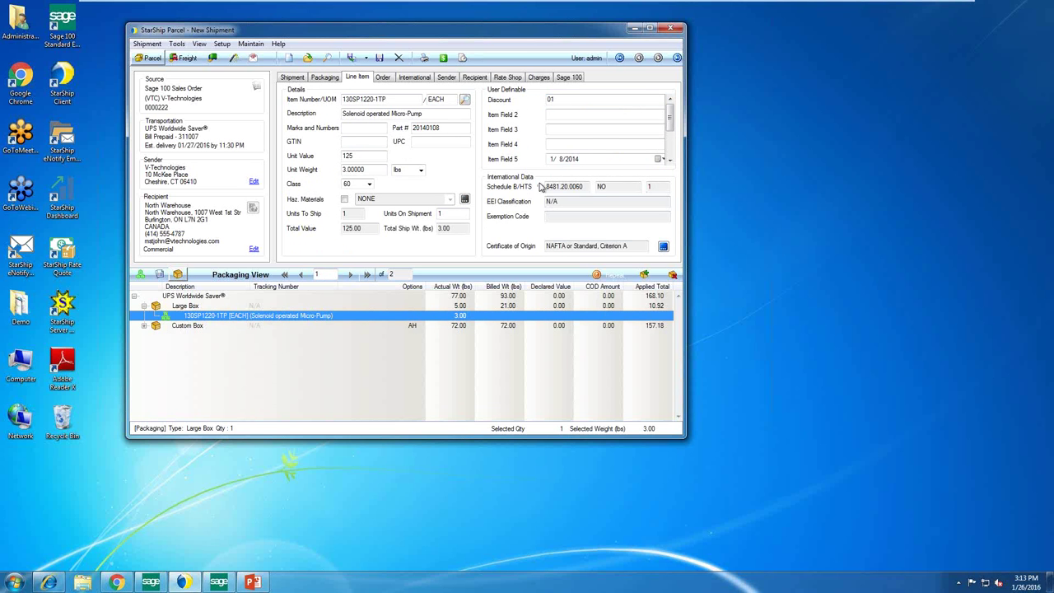
left_click(664, 247)
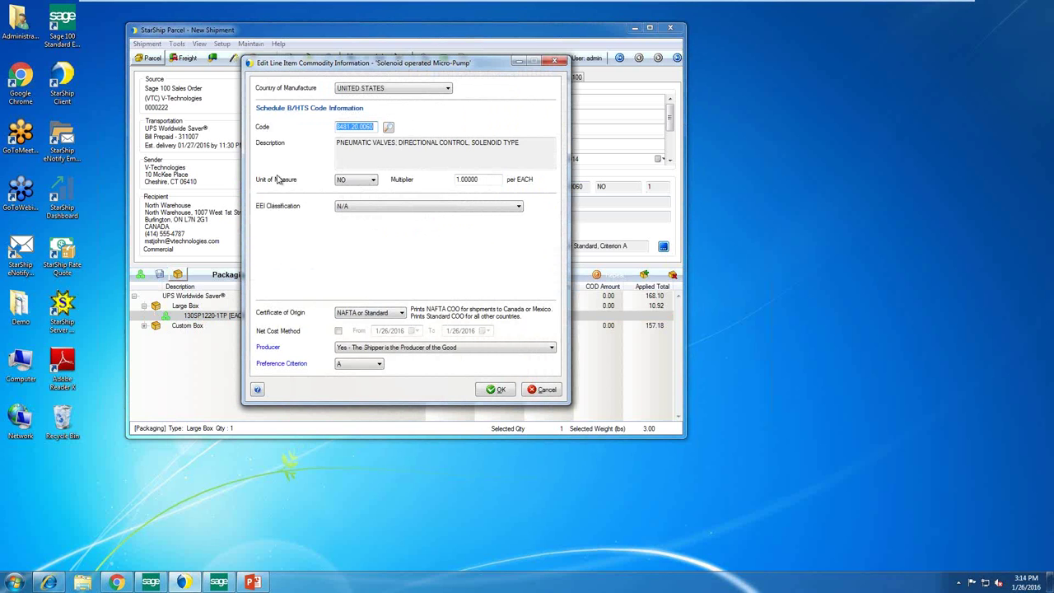
Step: Look up Schedule B code 8481.20.0060, check the available search criteria, and accept the code and the commodity information
left_click(388, 128)
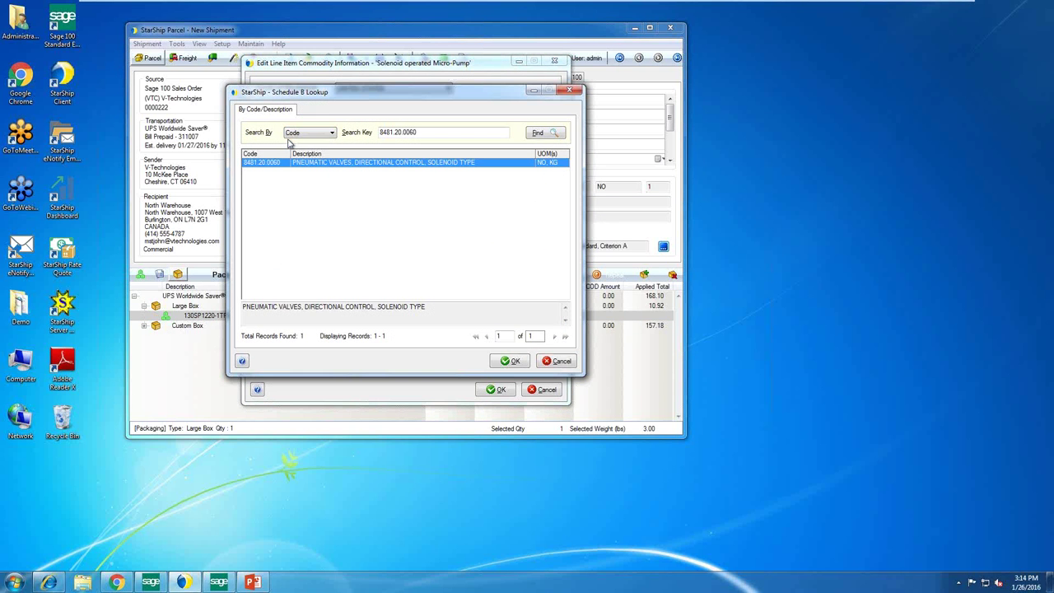
left_click(293, 133)
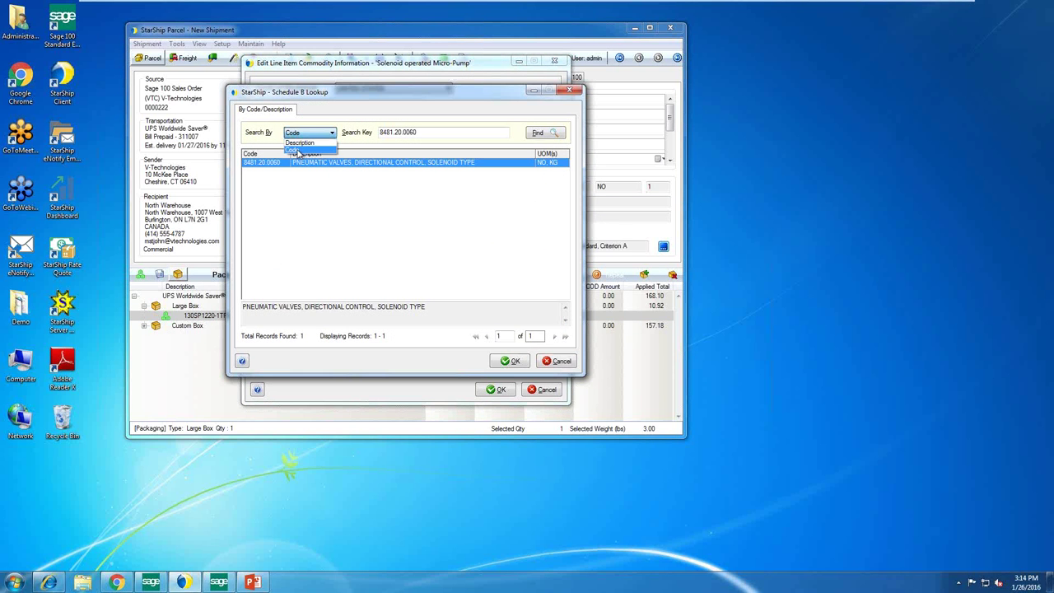
left_click(429, 139)
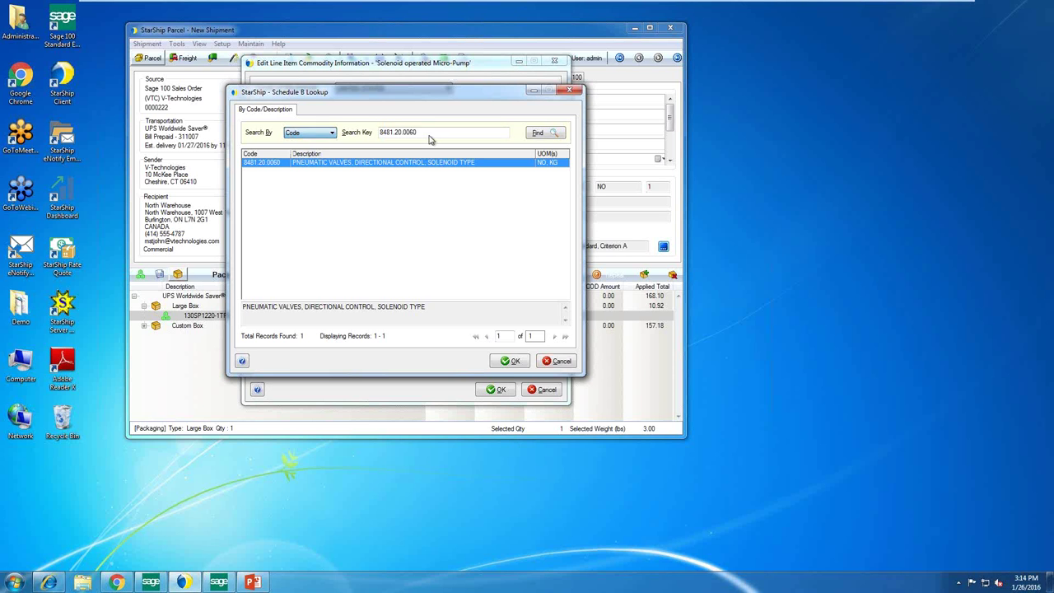
left_click(509, 361)
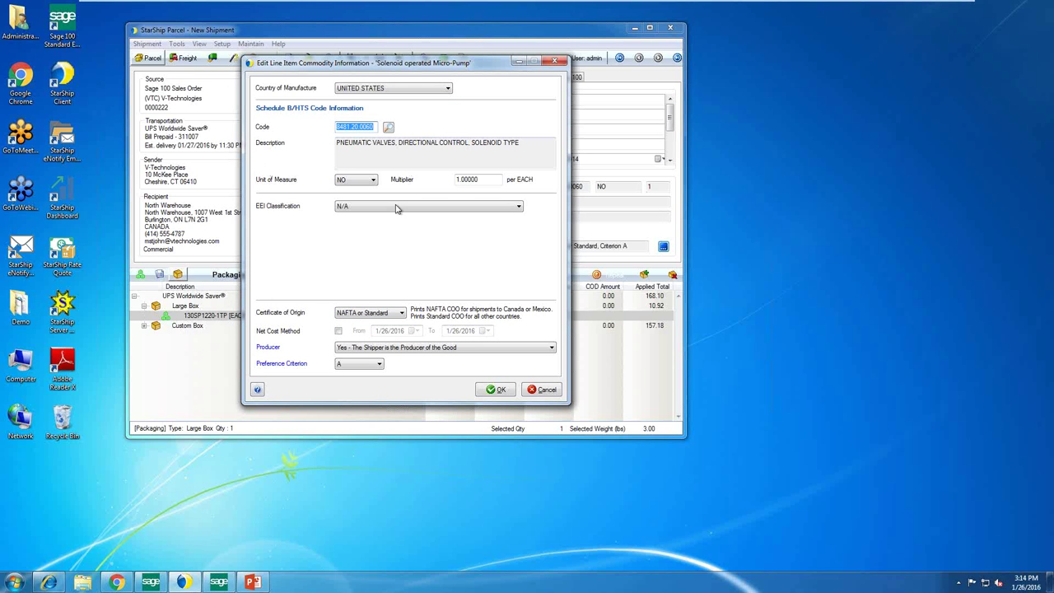
left_click(495, 391)
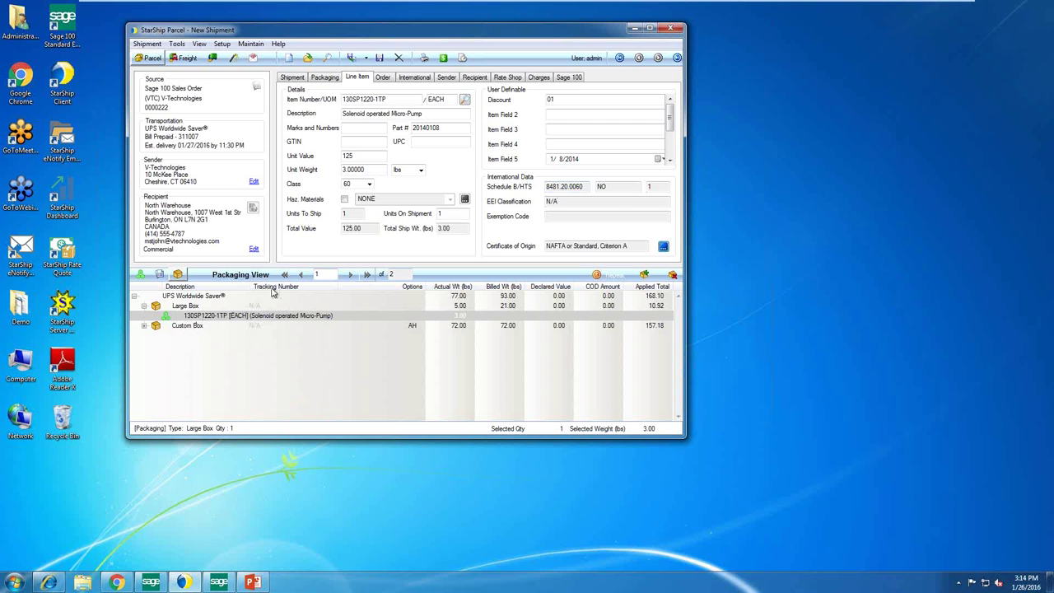
Step: Open the Shipping Assistant for adding documents and preview the first related order's recipient and items
left_click(234, 61)
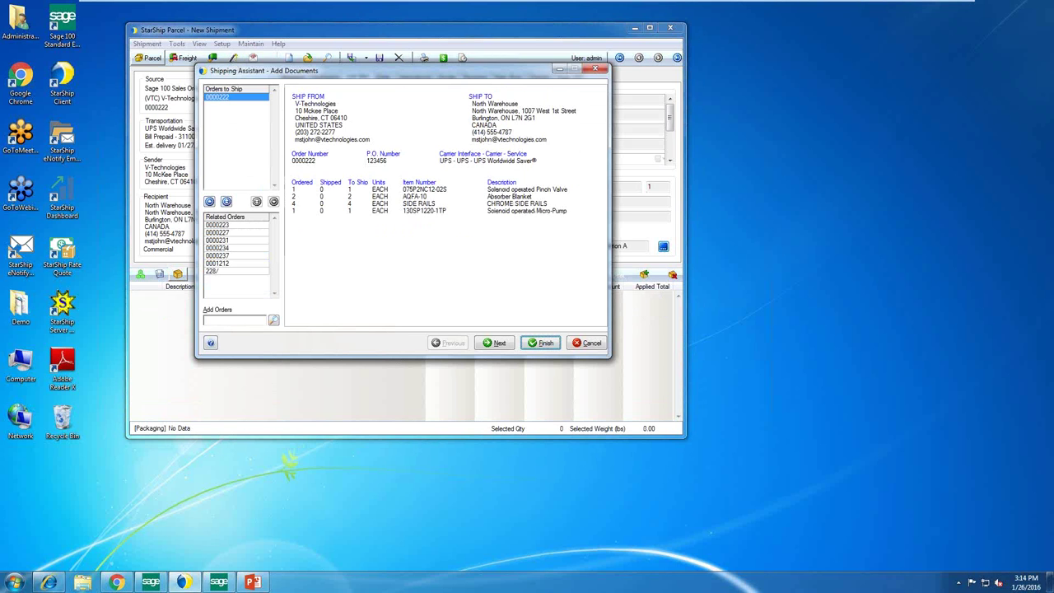
mouse_move(241, 71)
left_mouse_down()
mouse_move(237, 102)
mouse_move(213, 84)
left_mouse_up()
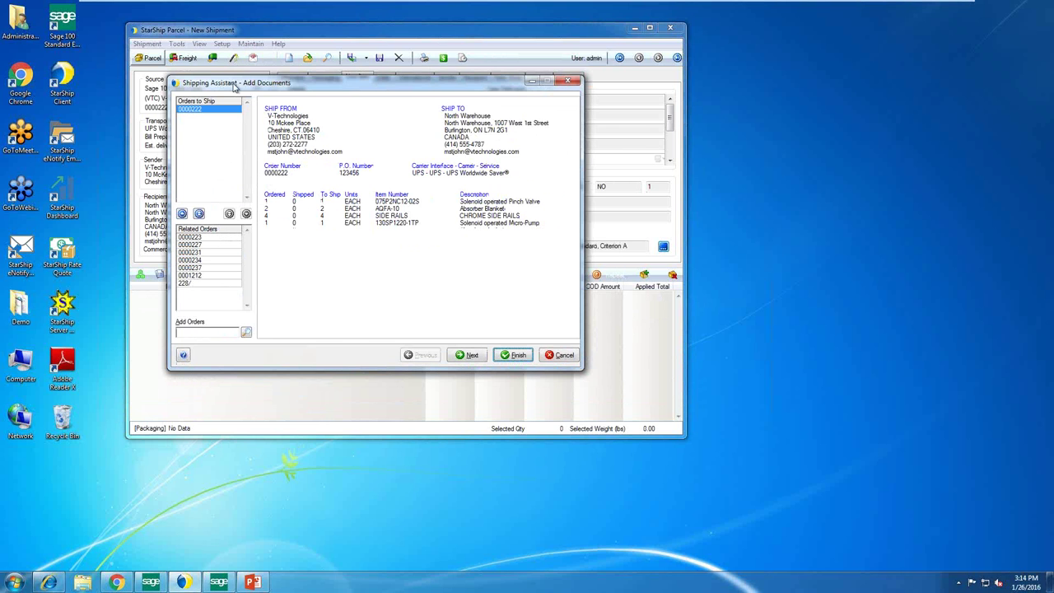
mouse_move(235, 88)
left_mouse_down()
mouse_move(249, 85)
mouse_move(240, 79)
left_mouse_up()
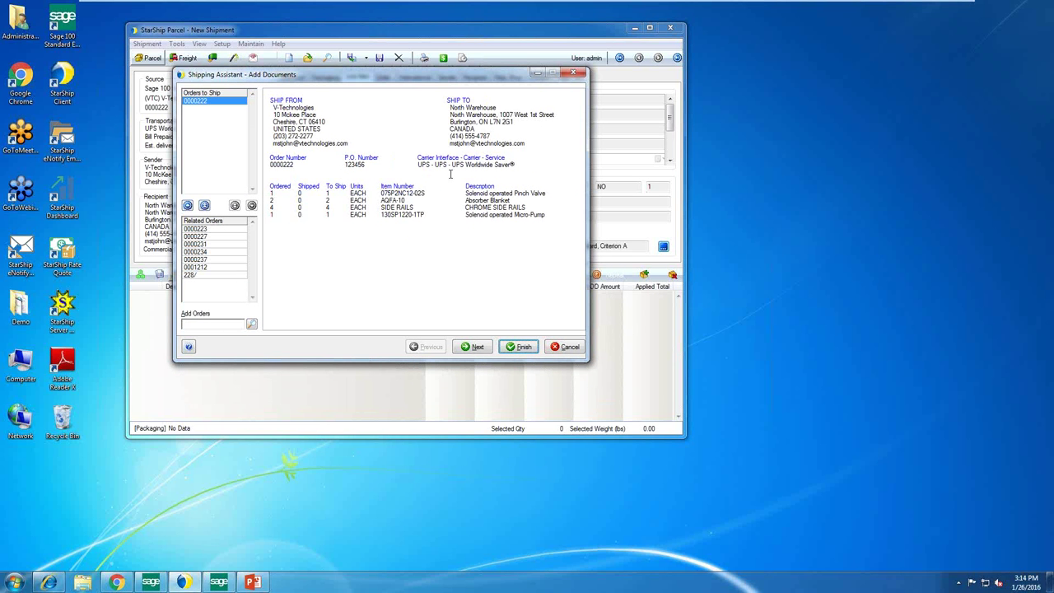
left_click(195, 229)
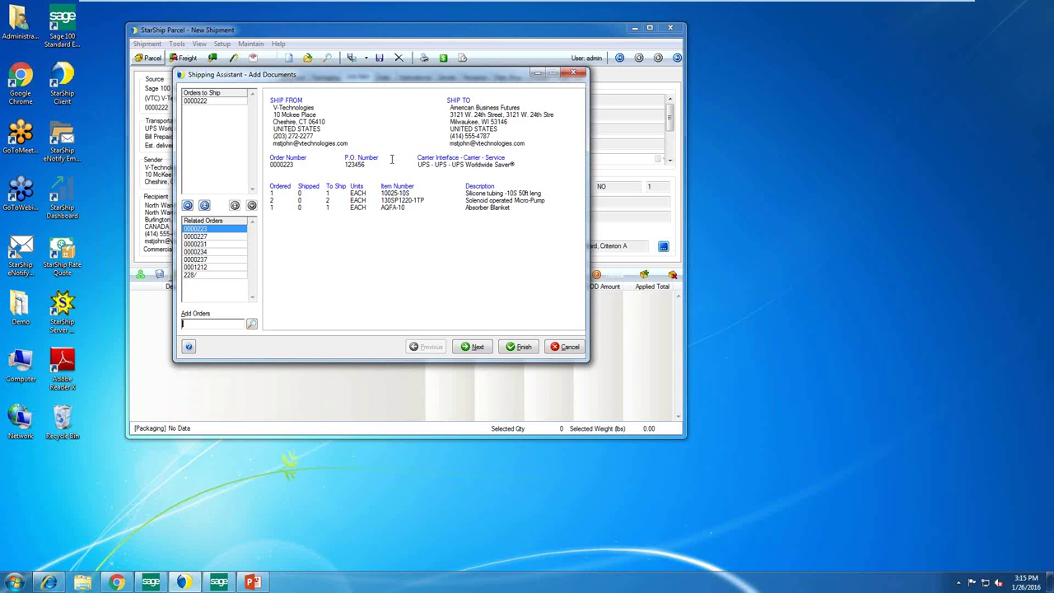
Step: Proceed past the ship quantities to the package details, select the side rails, and add and remove an empty Custom Box
left_click(469, 351)
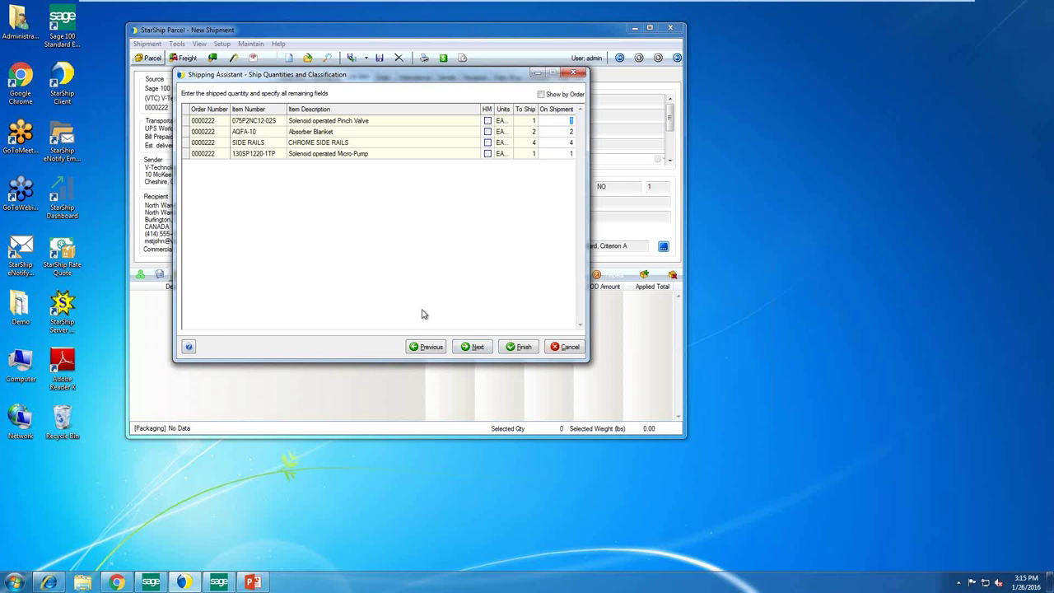
left_click(482, 353)
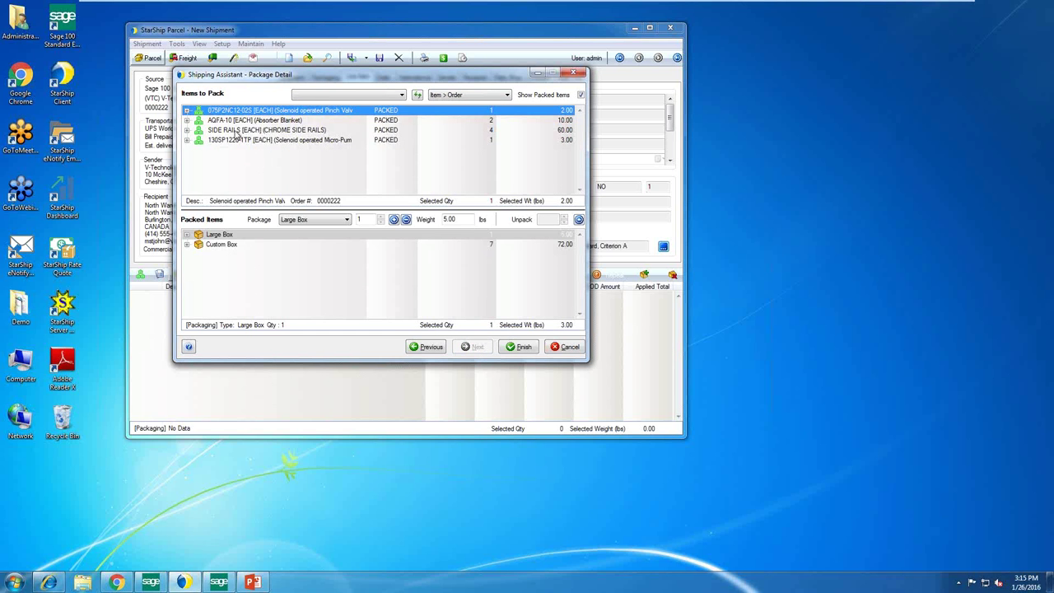
left_click_drag(236, 132, 236, 248)
left_click_drag(235, 245, 236, 245)
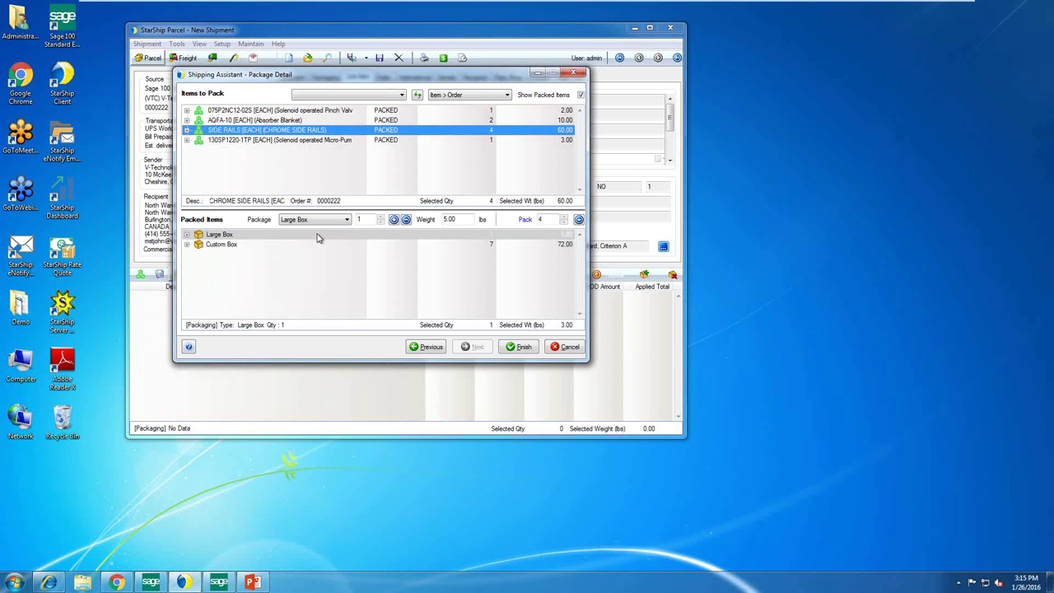
left_click(393, 219)
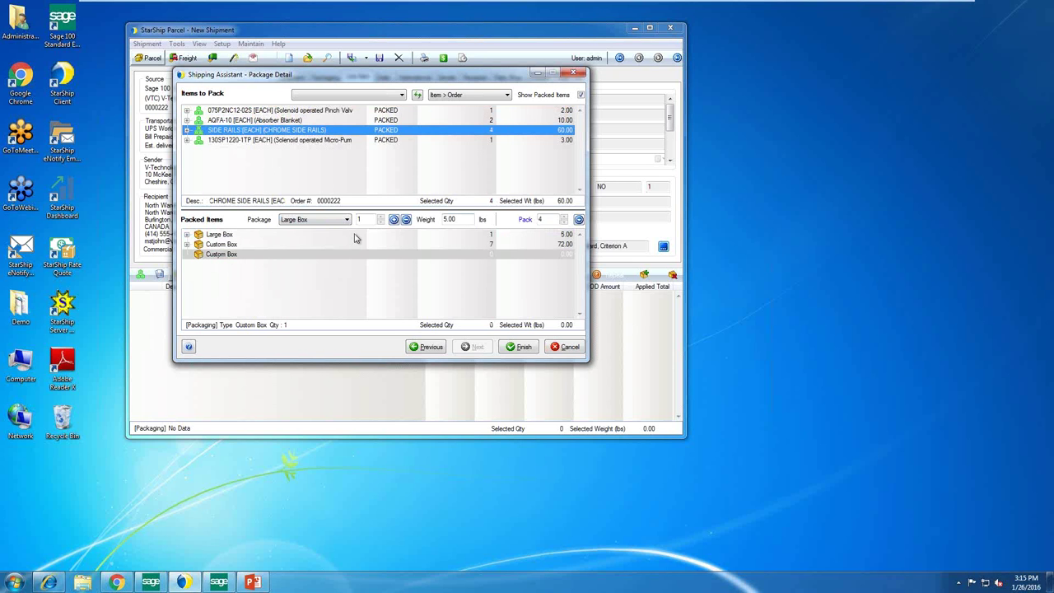
left_click(405, 219)
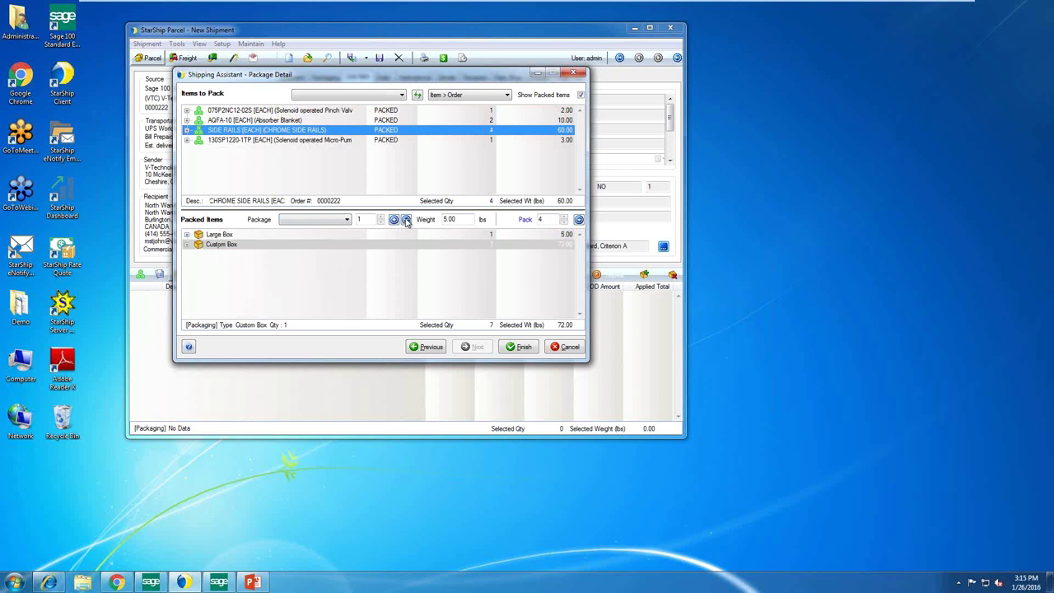
Step: Go through the absorber blanket, Custom Box and Large Box entries in the package details and finish the Shipping Assistant
left_click(276, 142)
left_click(362, 122)
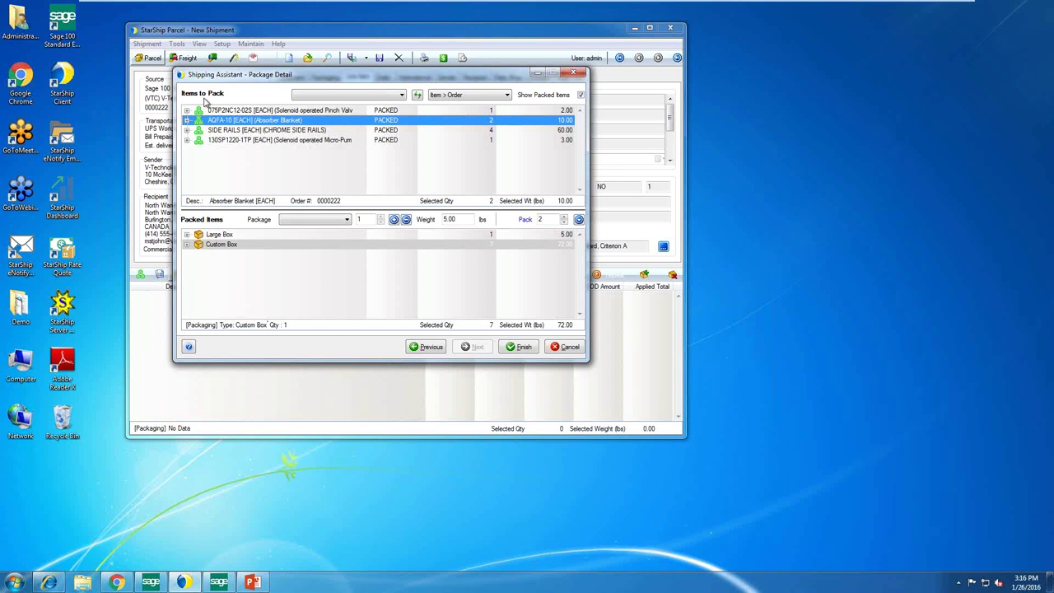
left_click(211, 244)
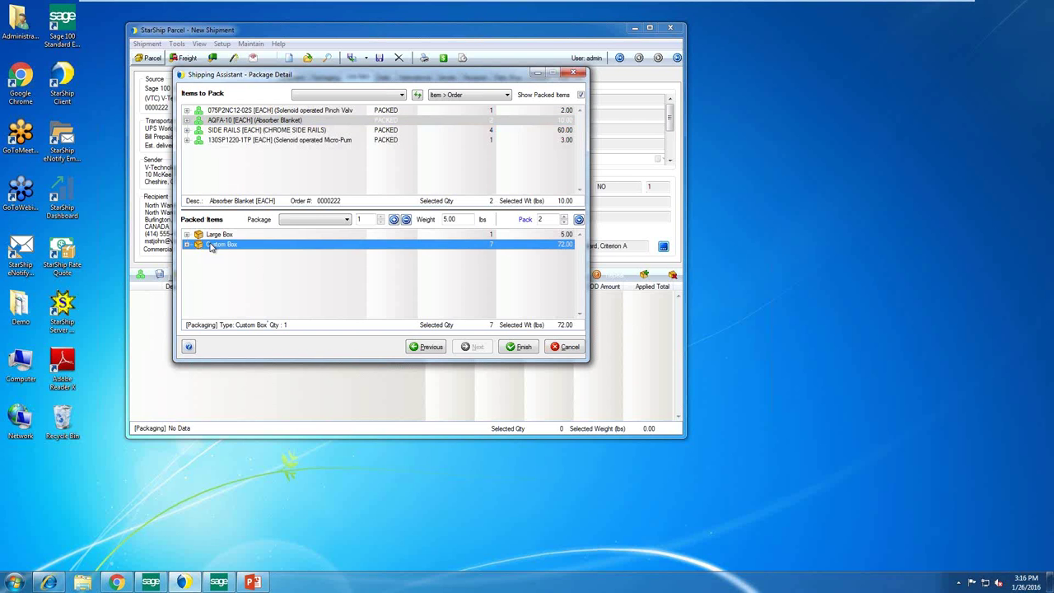
right_click(211, 244)
left_click(218, 234)
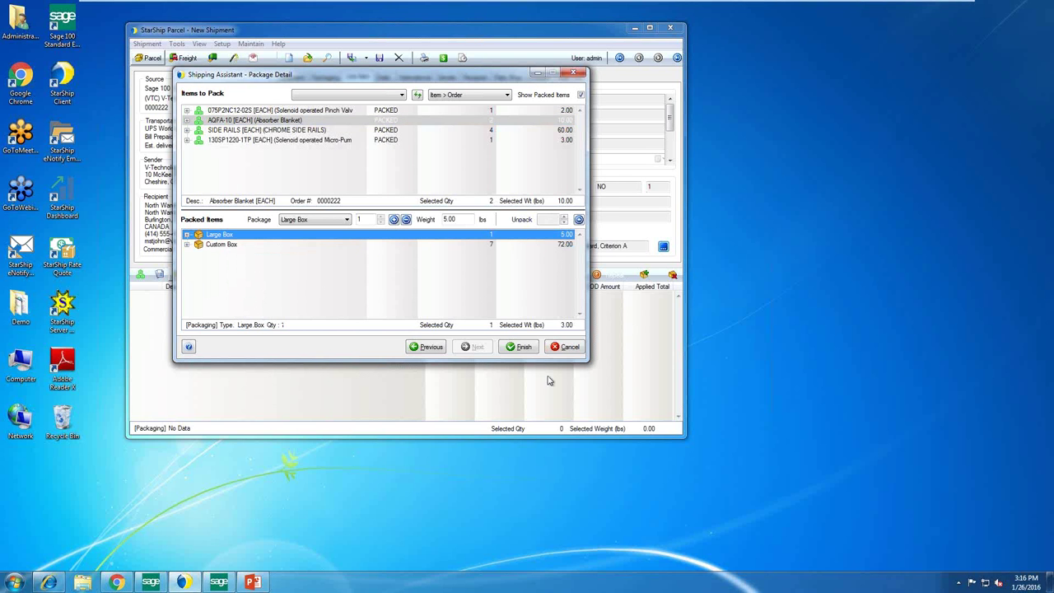
key("Return")
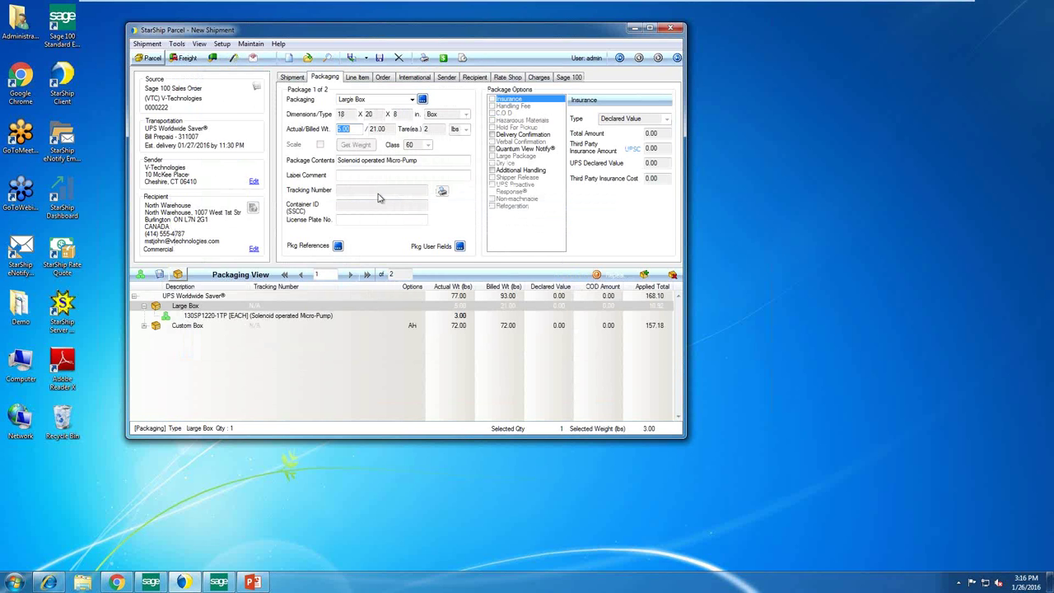
Step: Rate shop the shipment and check the freight rule behind the first package's total applied freight
left_click(443, 59)
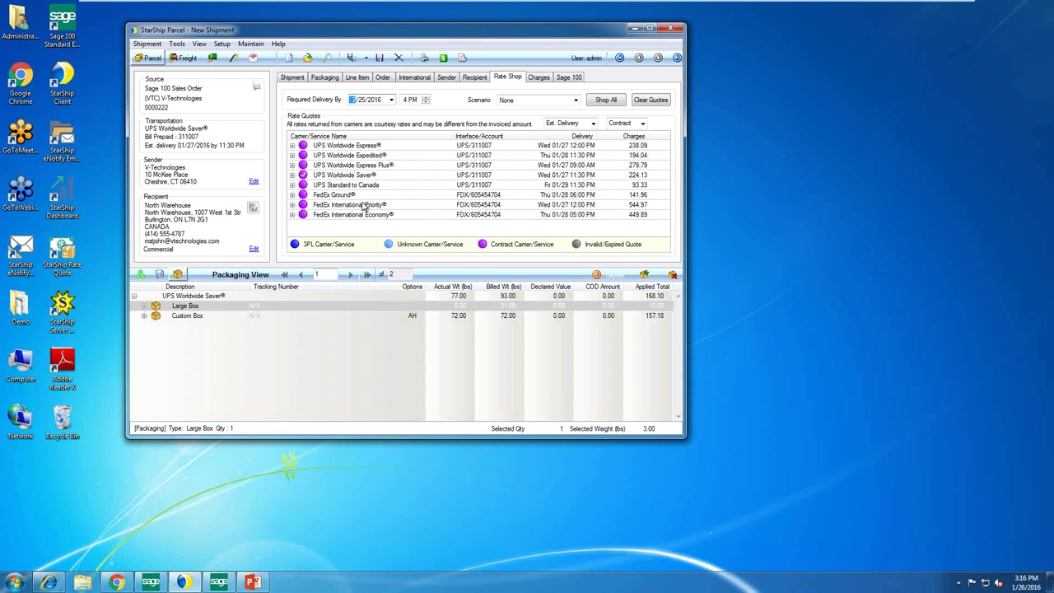
left_click(541, 77)
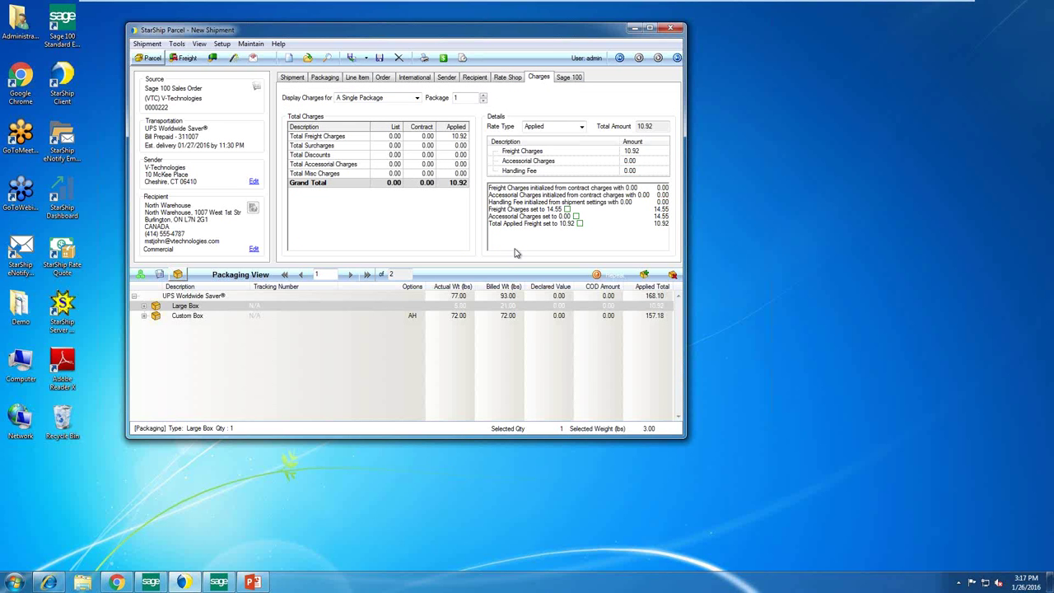
left_click(579, 223)
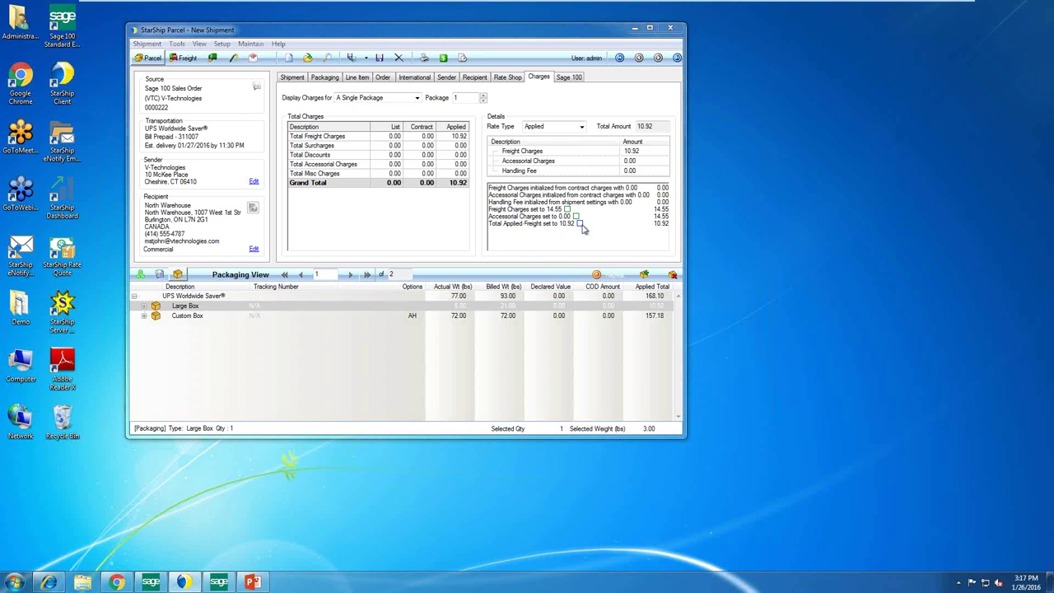
left_click_drag(433, 122, 398, 91)
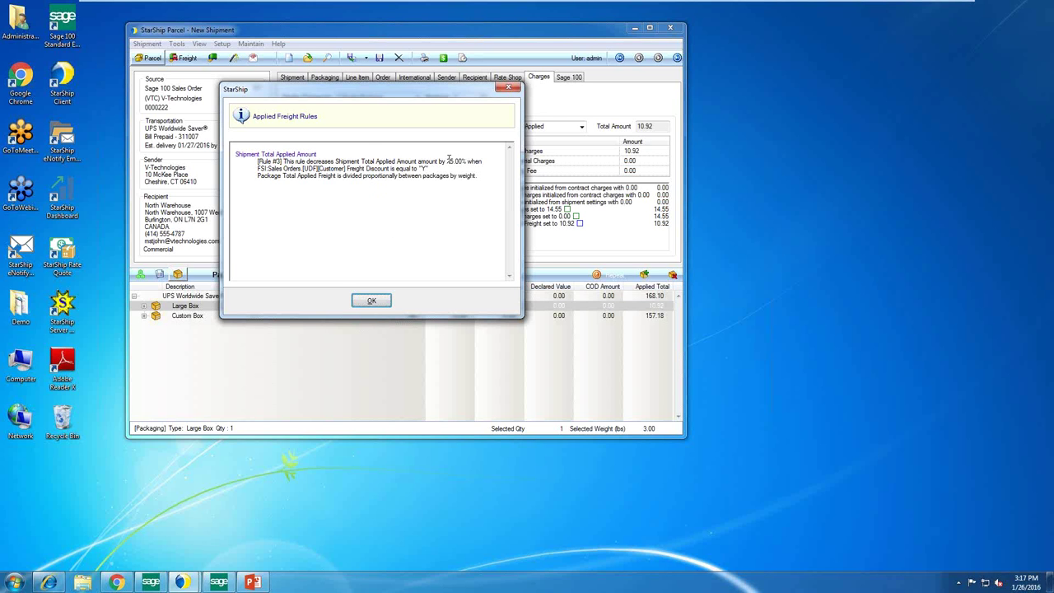
left_click_drag(445, 161, 471, 162)
left_click(369, 303)
Step: Open the My Freight Rules setup and view the applied-charges choices for prepaid shipments without changing them
left_click(222, 43)
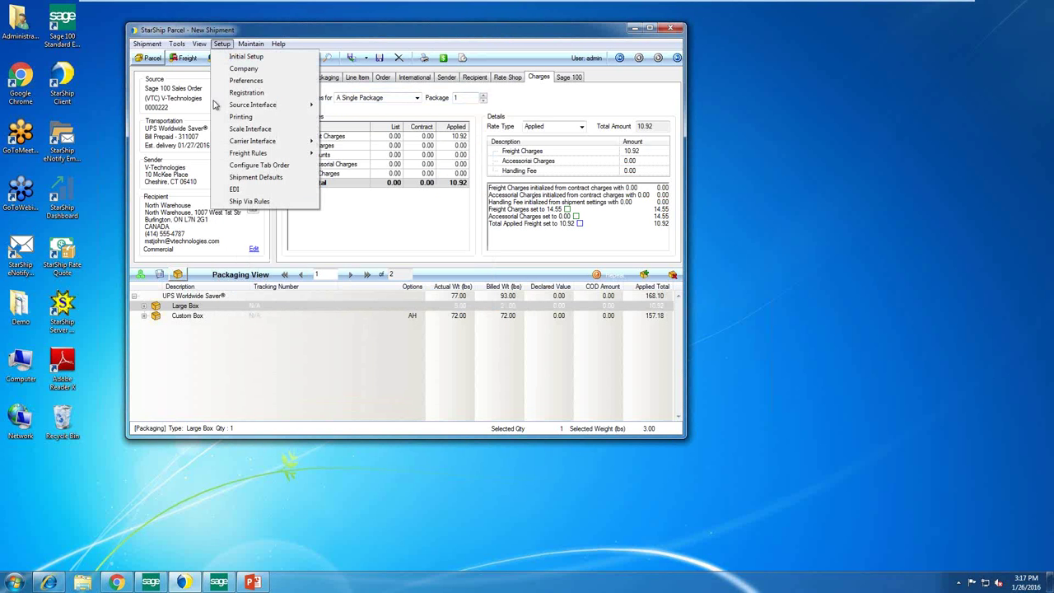
mouse_move(247, 154)
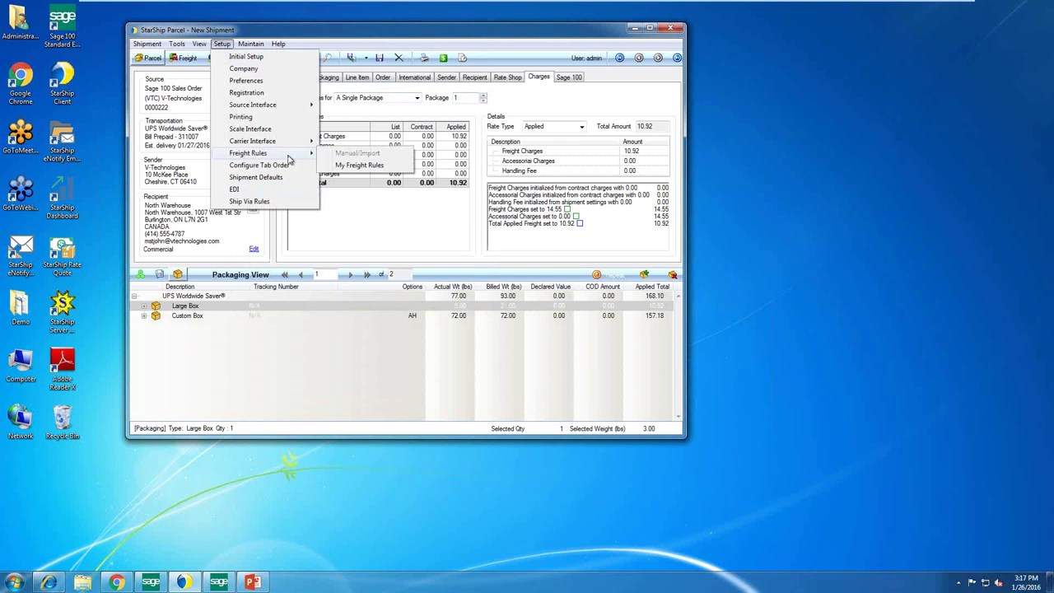
left_click(346, 165)
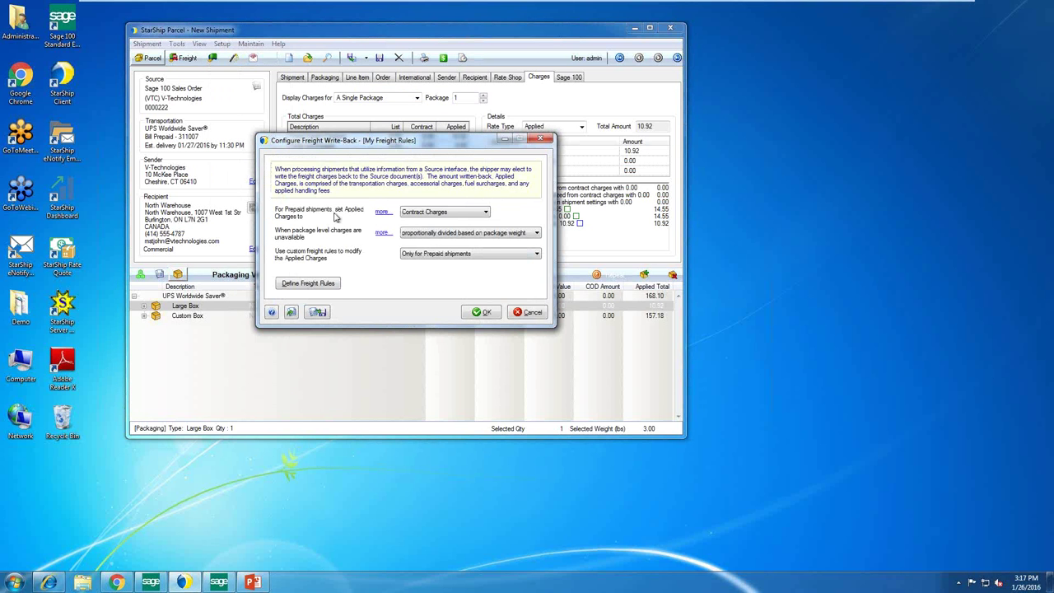
left_click(424, 214)
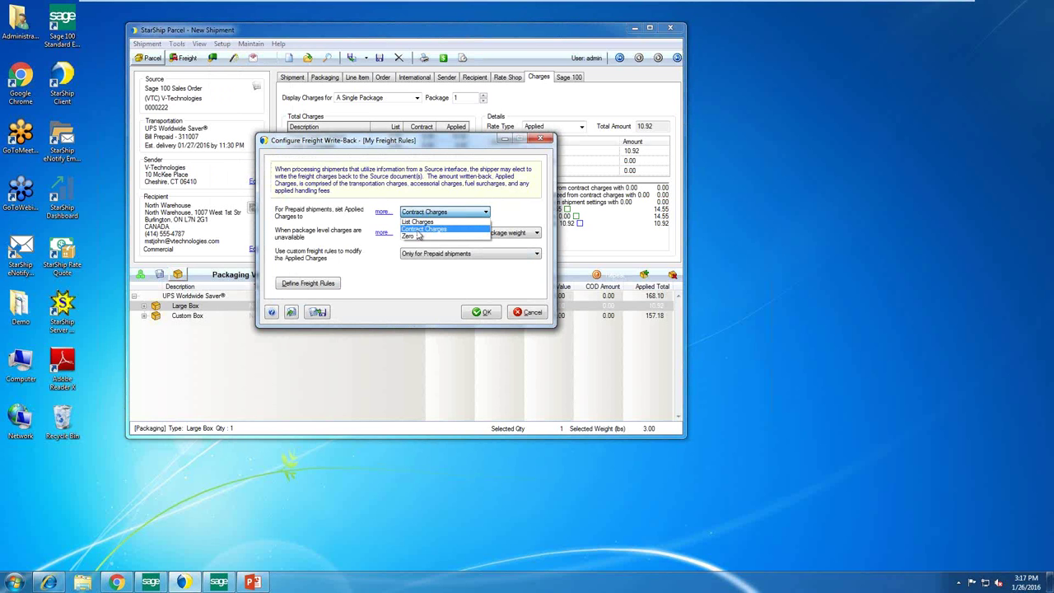
left_click(387, 237)
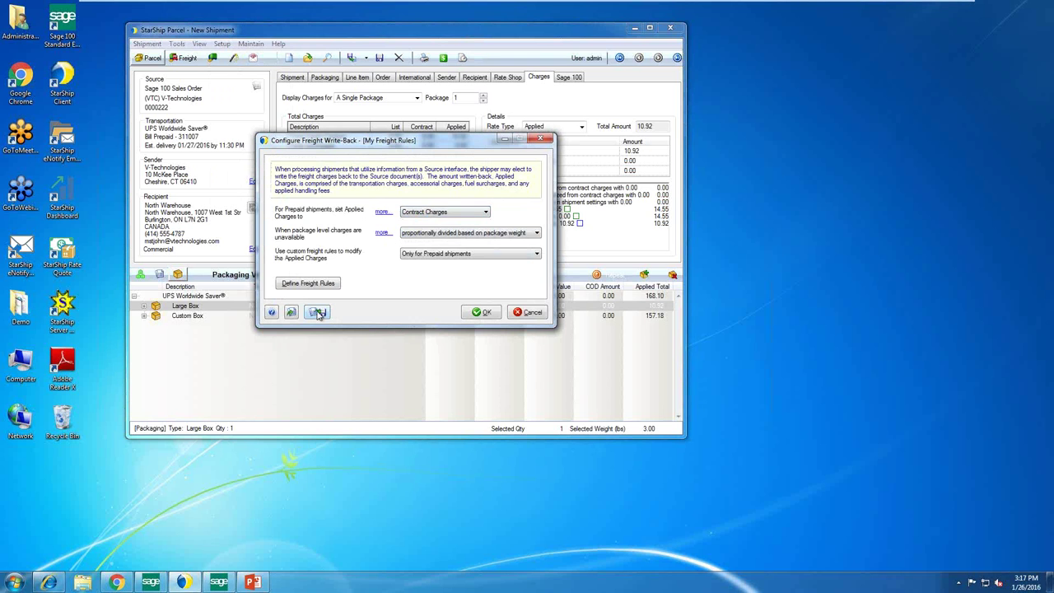
Step: Examine the first five defined freight rules, and cancel out of the rules viewer and the freight write-back setup
left_click(307, 284)
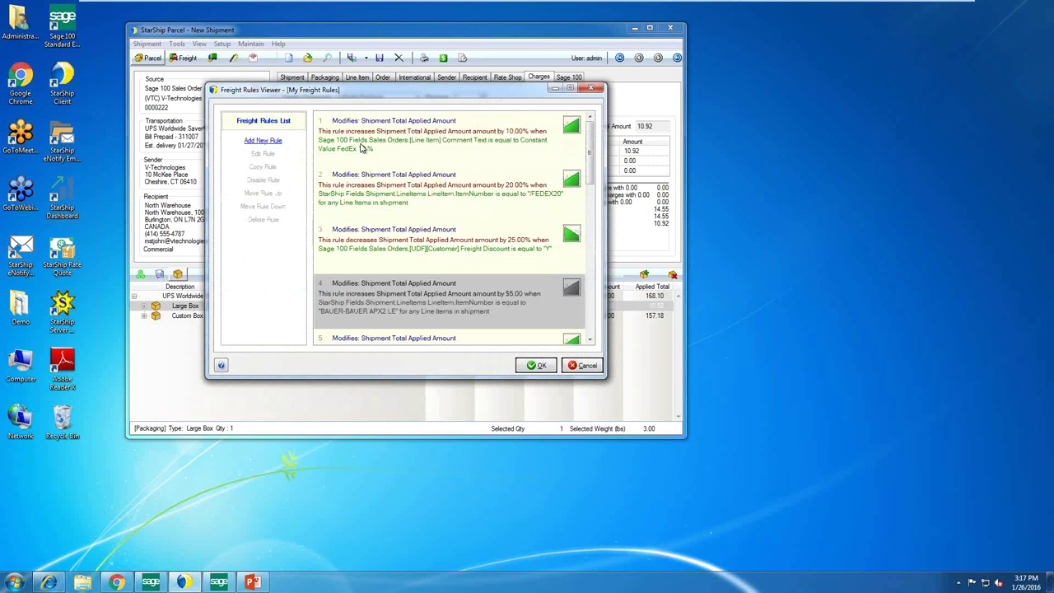
left_click(475, 141)
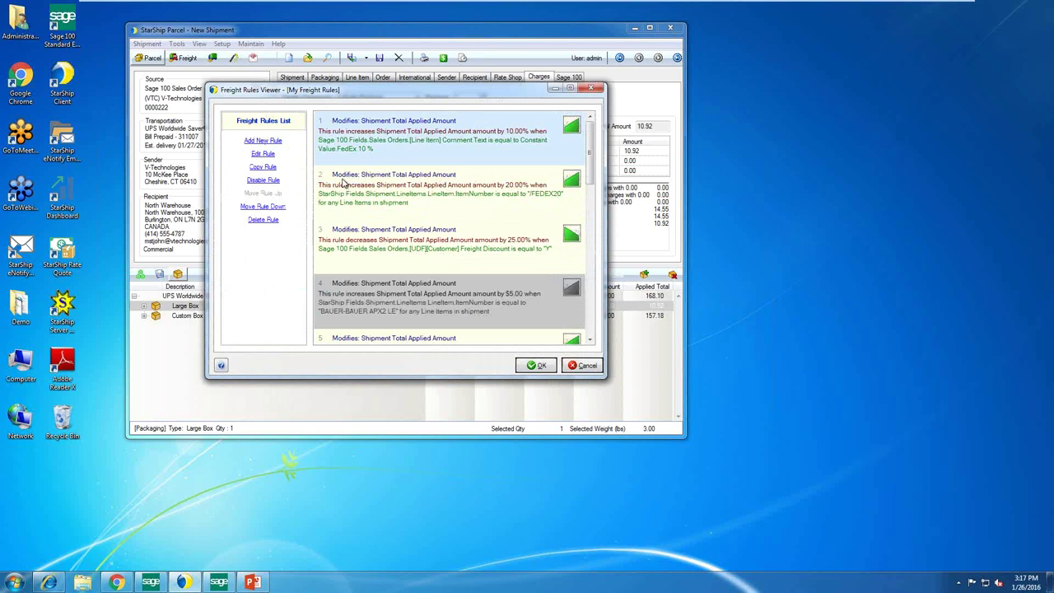
left_click(484, 197)
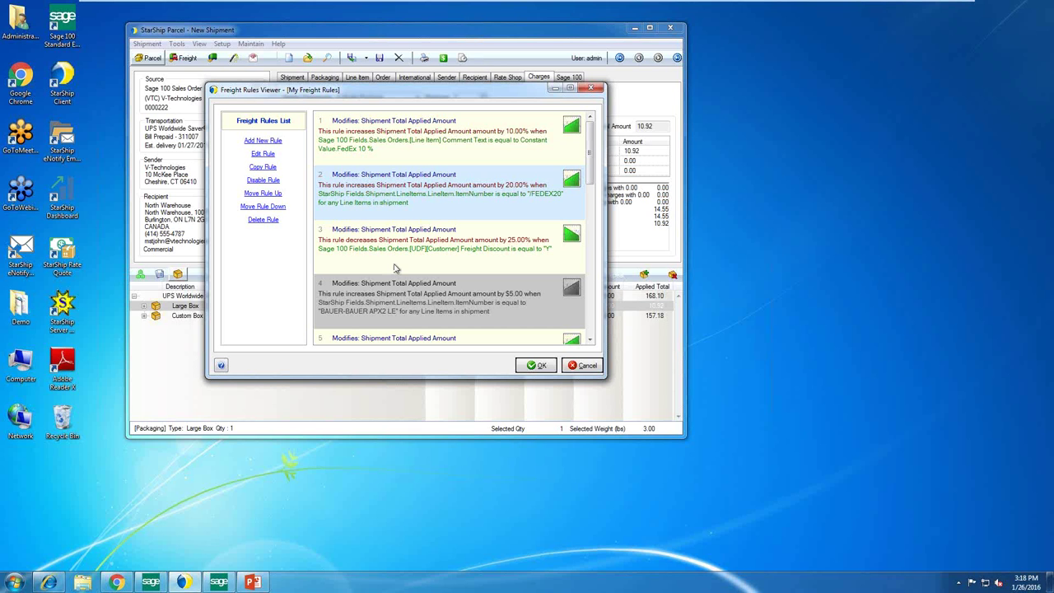
left_click(502, 242)
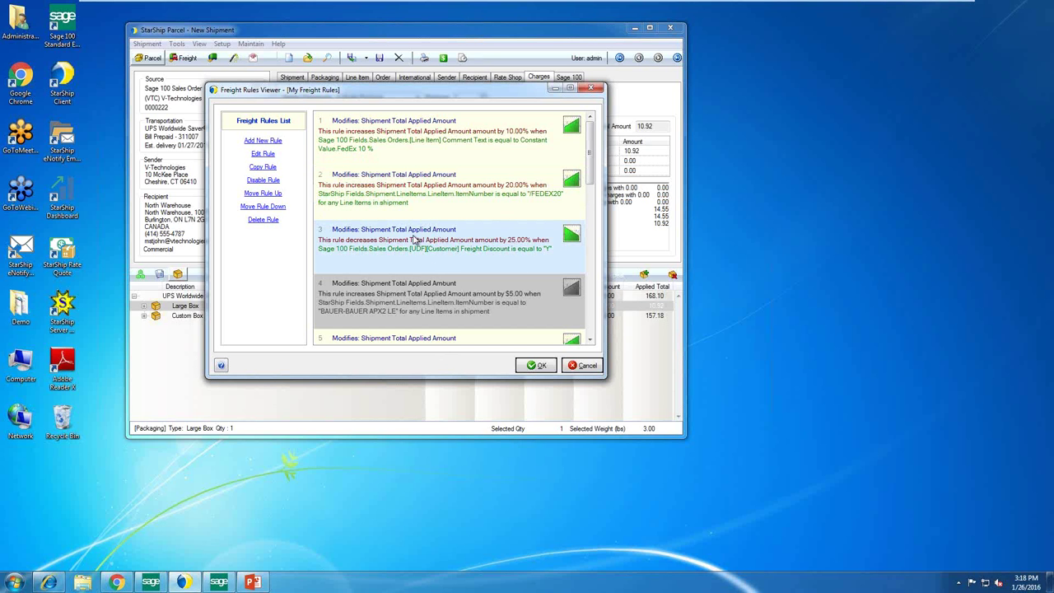
key("Down")
key("Down")
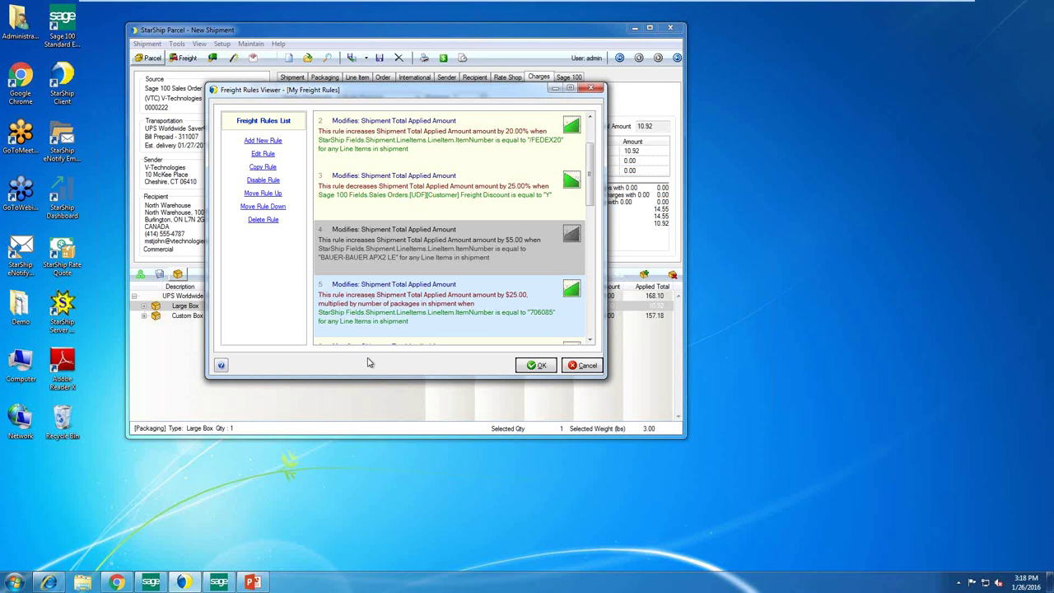
left_click(583, 366)
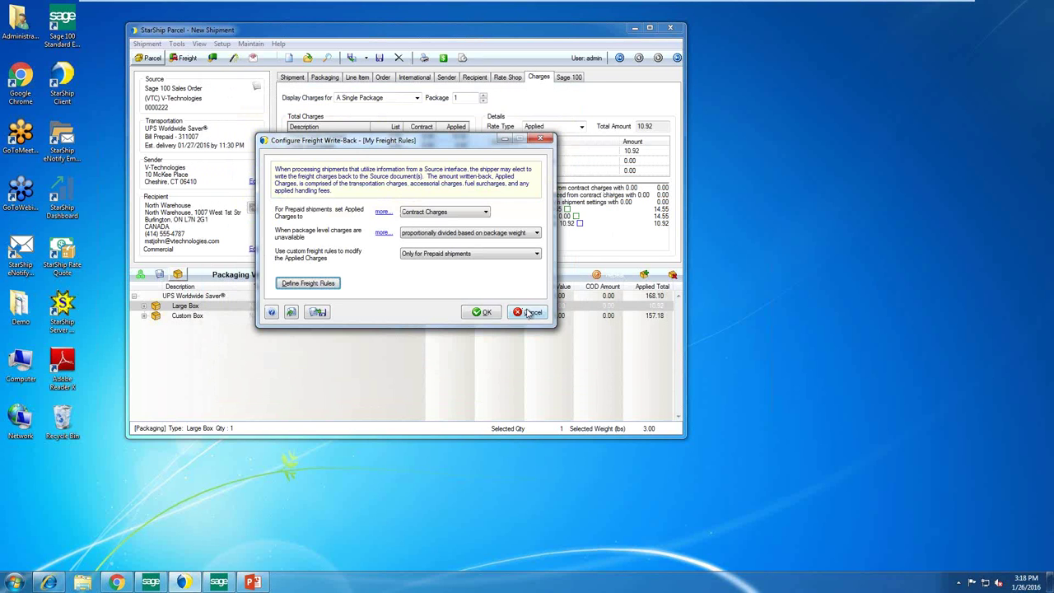
left_click(530, 314)
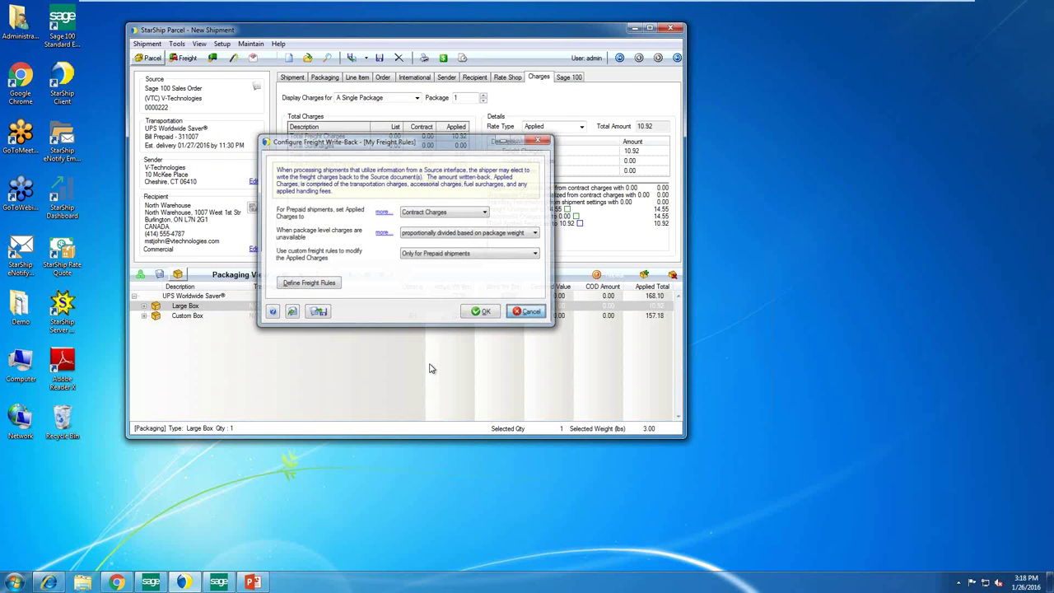
Step: Return to the main shipment details, process the shipment, and close the UPS laser label preview
left_click(140, 305)
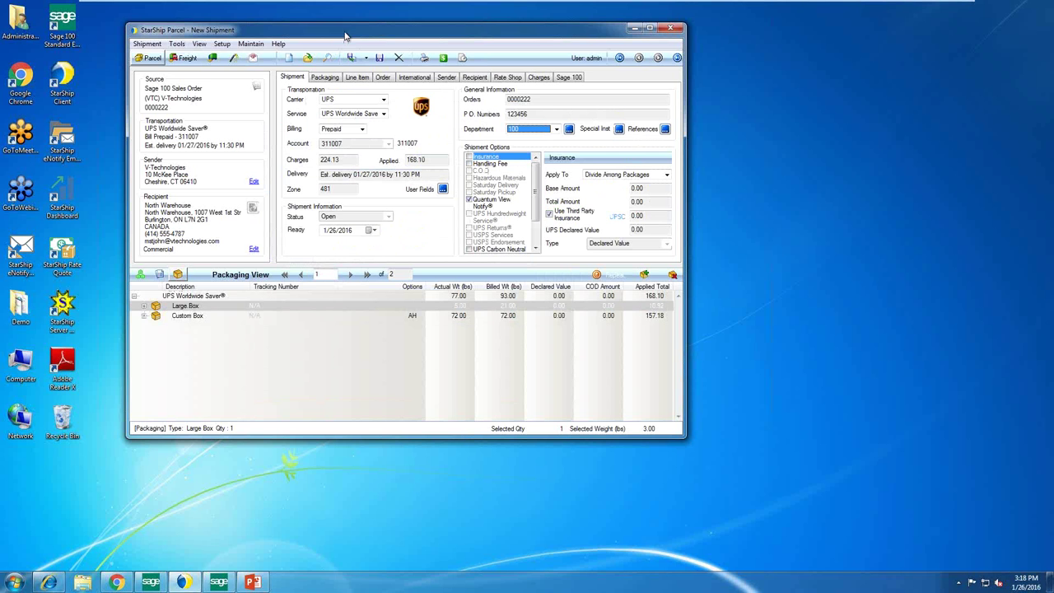
left_click_drag(343, 31, 373, 35)
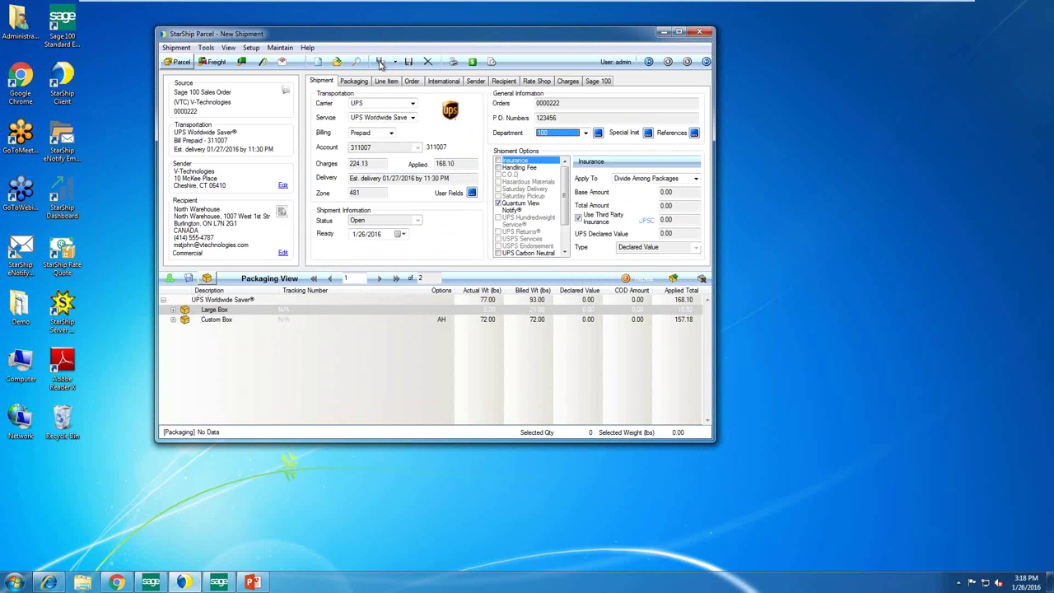
left_click(380, 64)
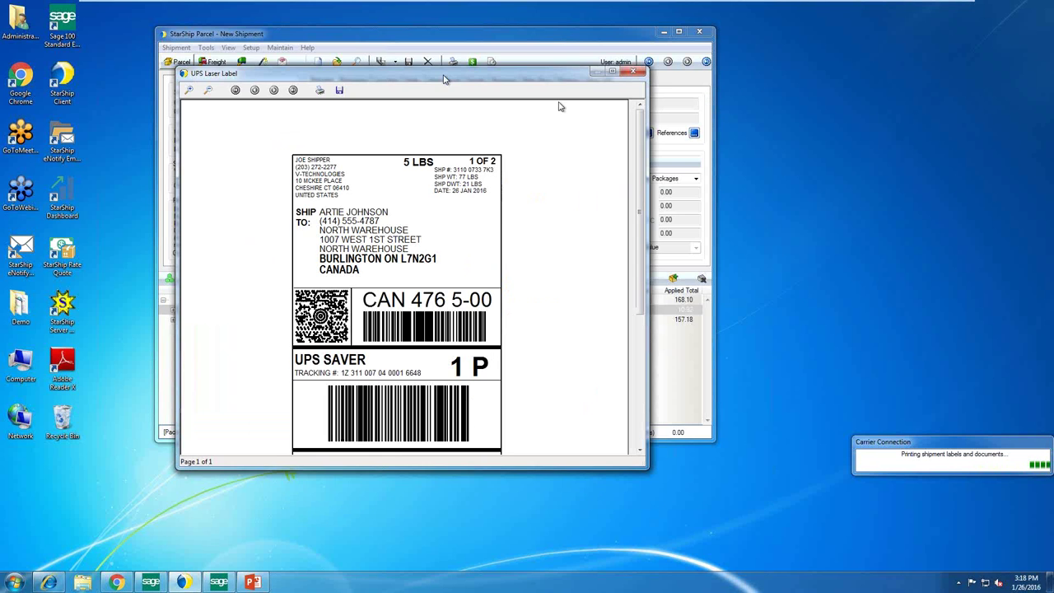
left_click(633, 74)
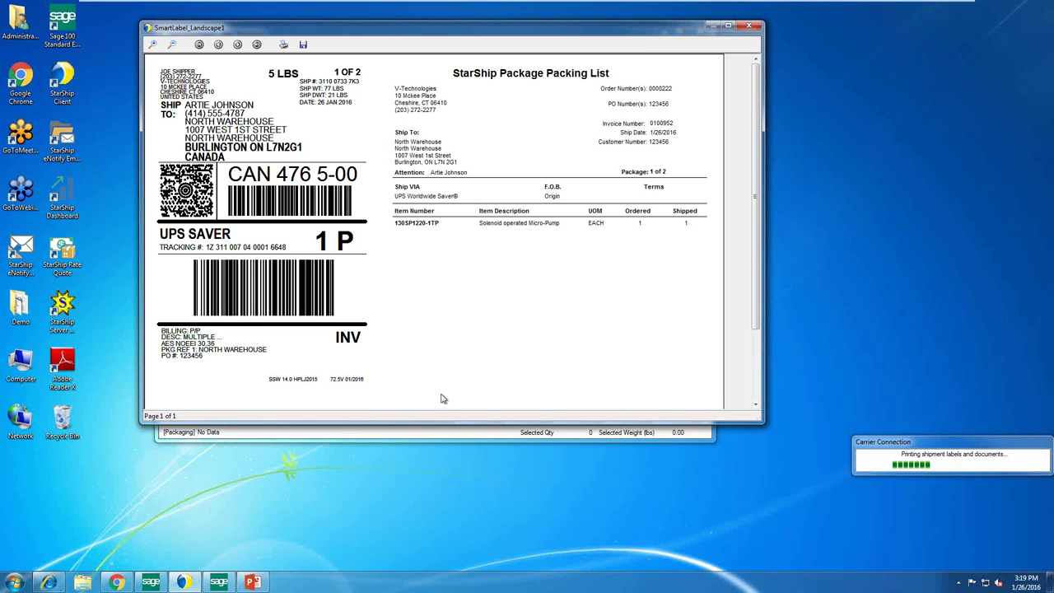
Step: Close the first package's SmartLabel preview, and enlarge the second package's label with packing list to review before closing it
left_click(751, 27)
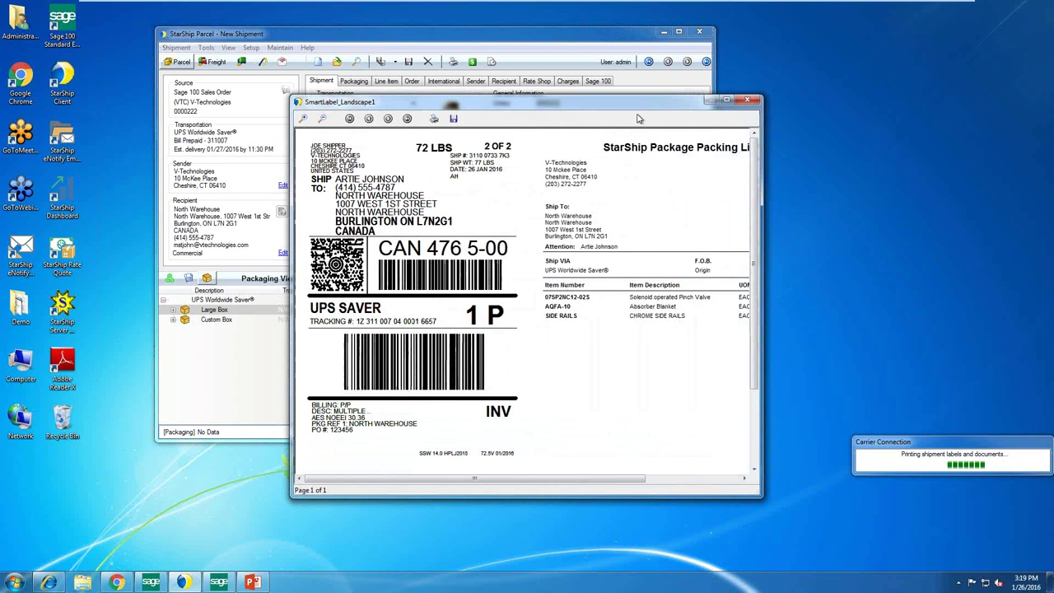
left_click_drag(627, 107, 467, 49)
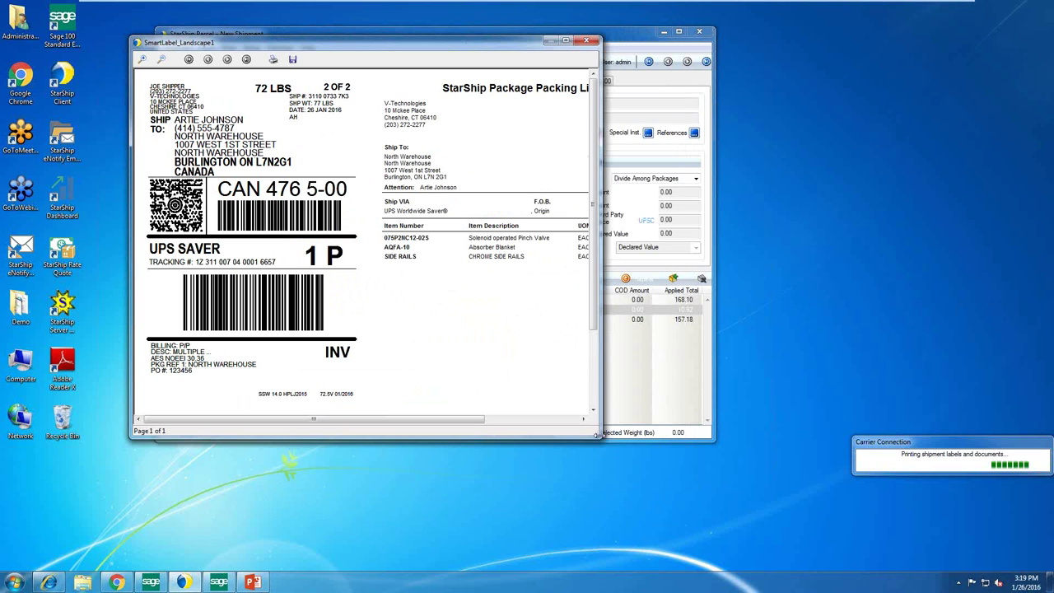
left_click_drag(602, 441, 708, 499)
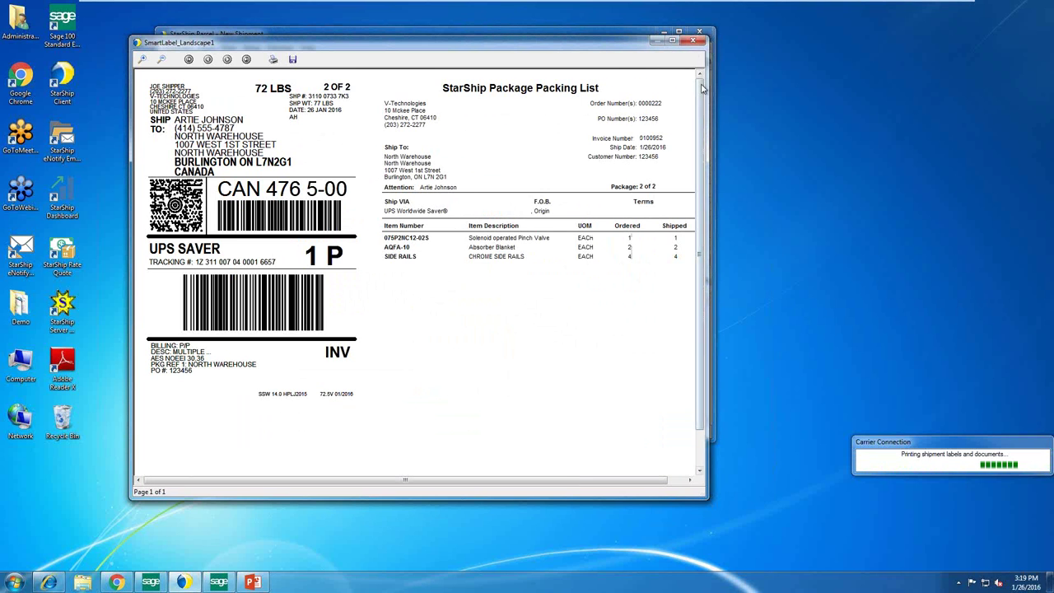
left_click(692, 41)
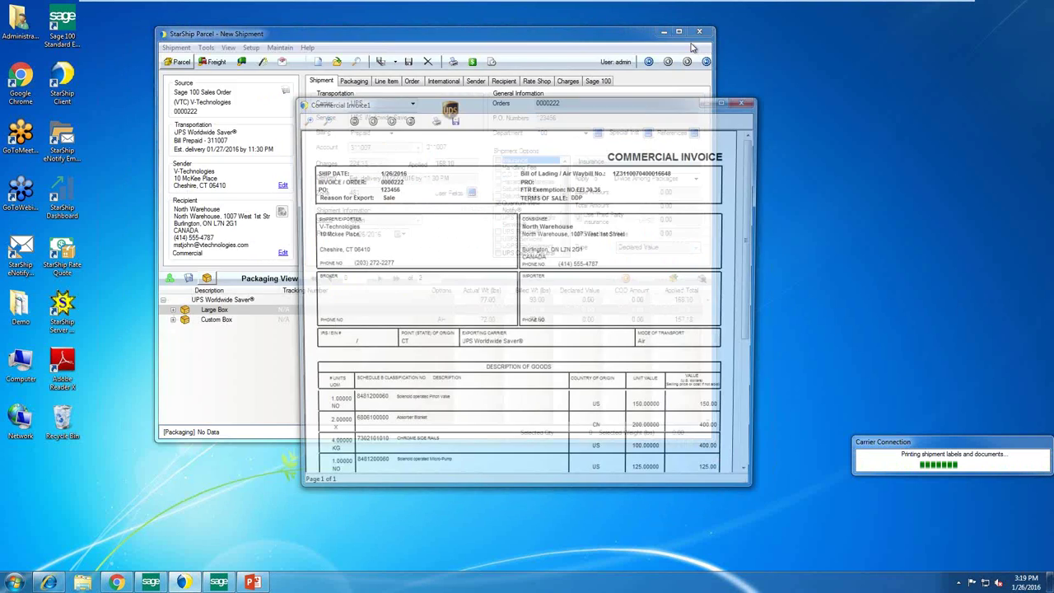
Step: Enlarge the commercial invoice preview and review its goods, charges, totals and signature section
left_click_drag(494, 106, 386, 30)
mouse_move(621, 476)
left_mouse_down()
mouse_move(615, 420)
mouse_move(657, 568)
left_mouse_up()
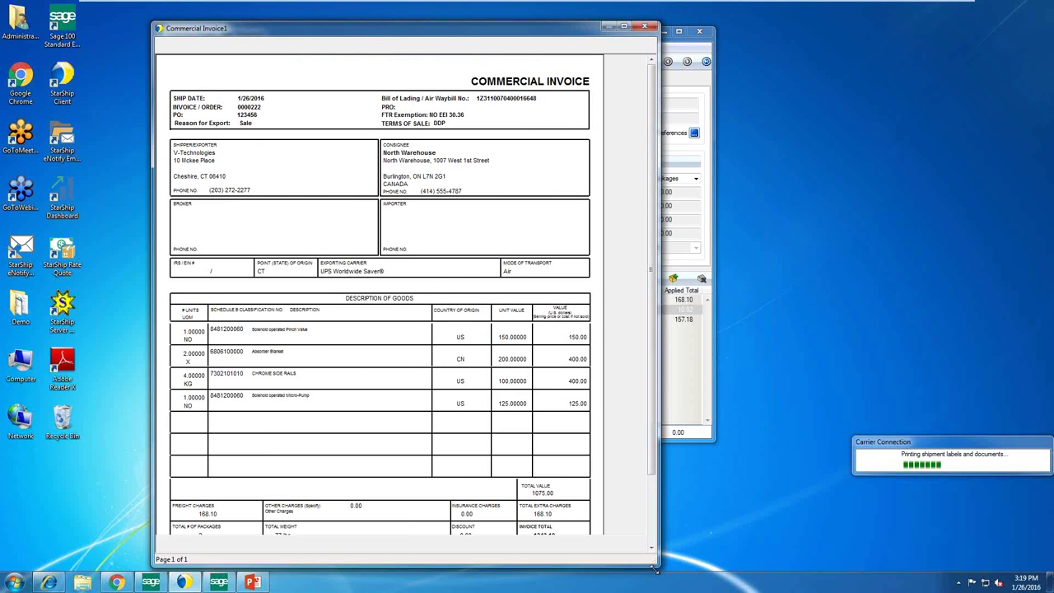
scroll(599, 533, "down", 2)
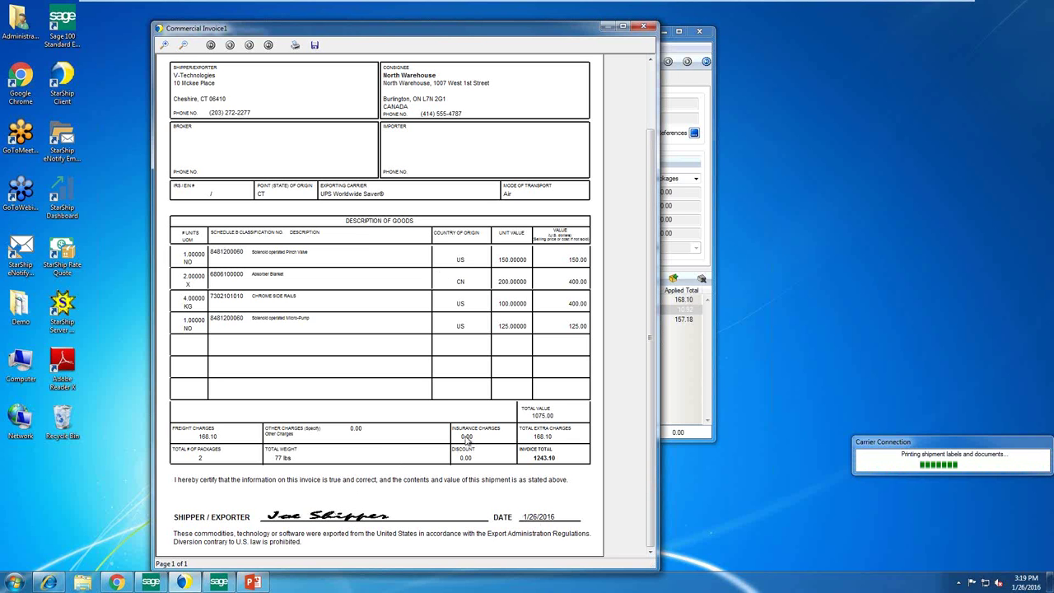
Step: Close the commercial invoice preview, and enlarge the next document's preview to review it before closing it
left_click(642, 28)
left_click_drag(457, 106, 321, 32)
left_click_drag(623, 422, 683, 570)
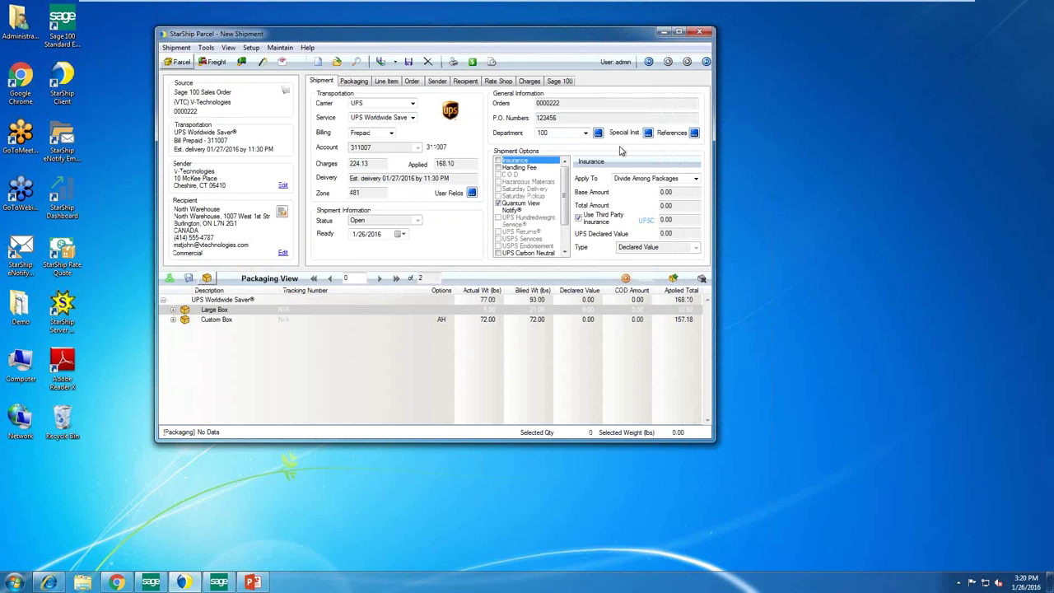
mouse_move(216, 582)
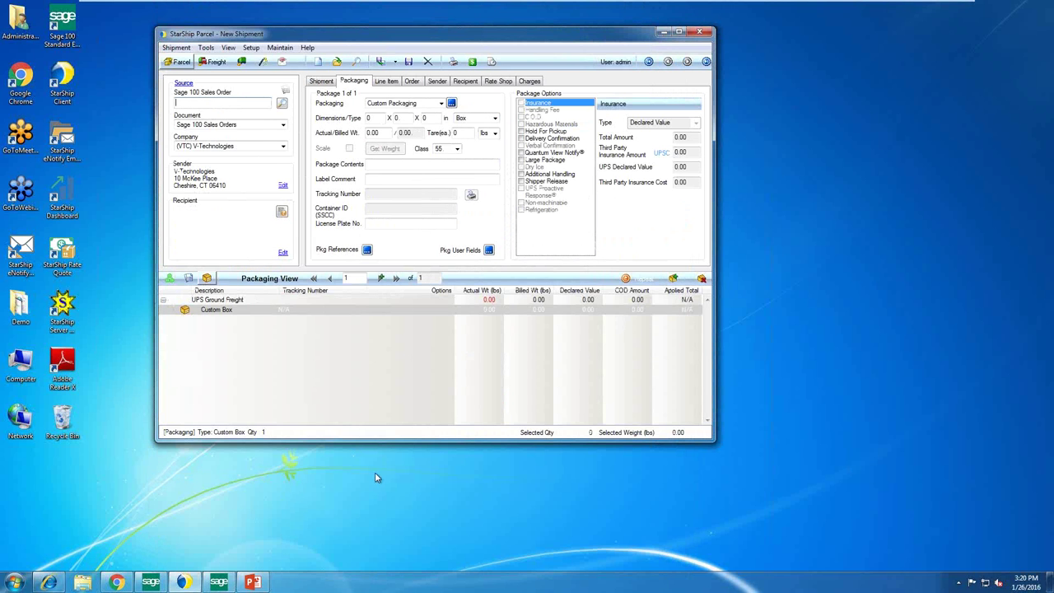
Step: Open the label management page of the printing setup and bring up the settings of Laser Labels (4 per Page)
left_click(250, 46)
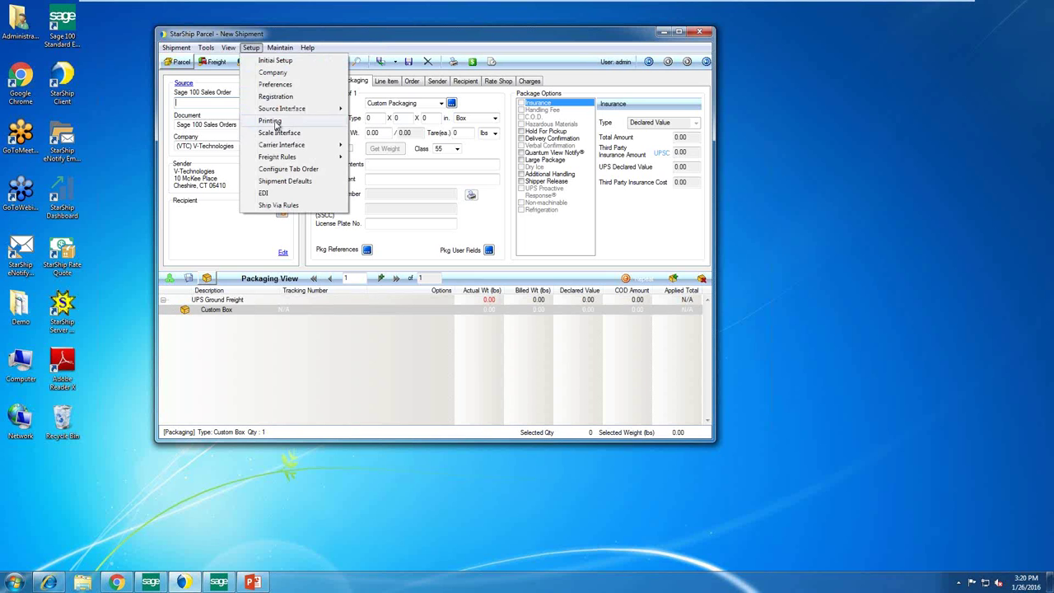
key("Escape")
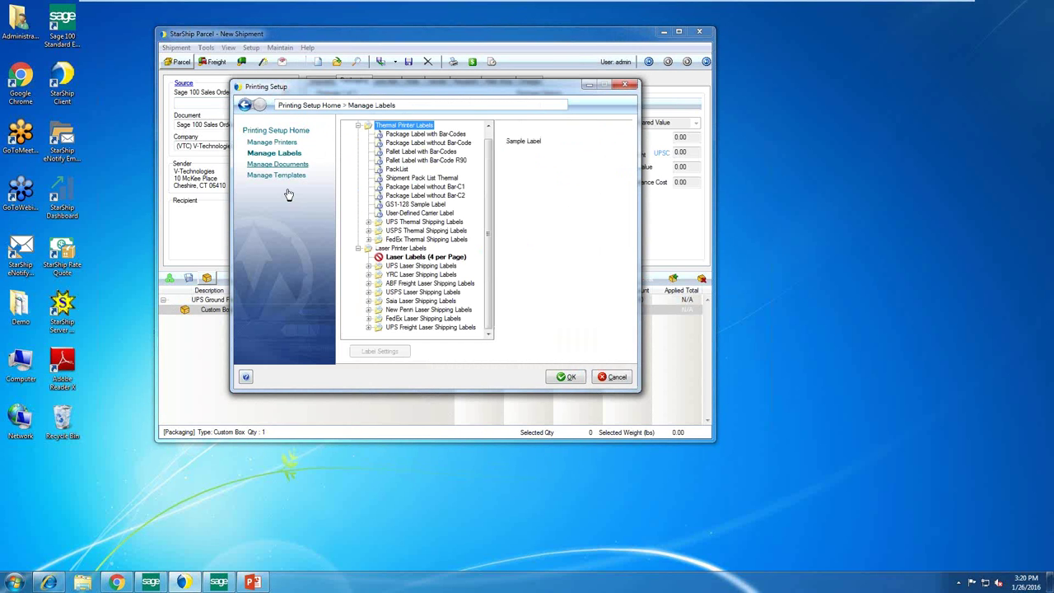
left_click(278, 165)
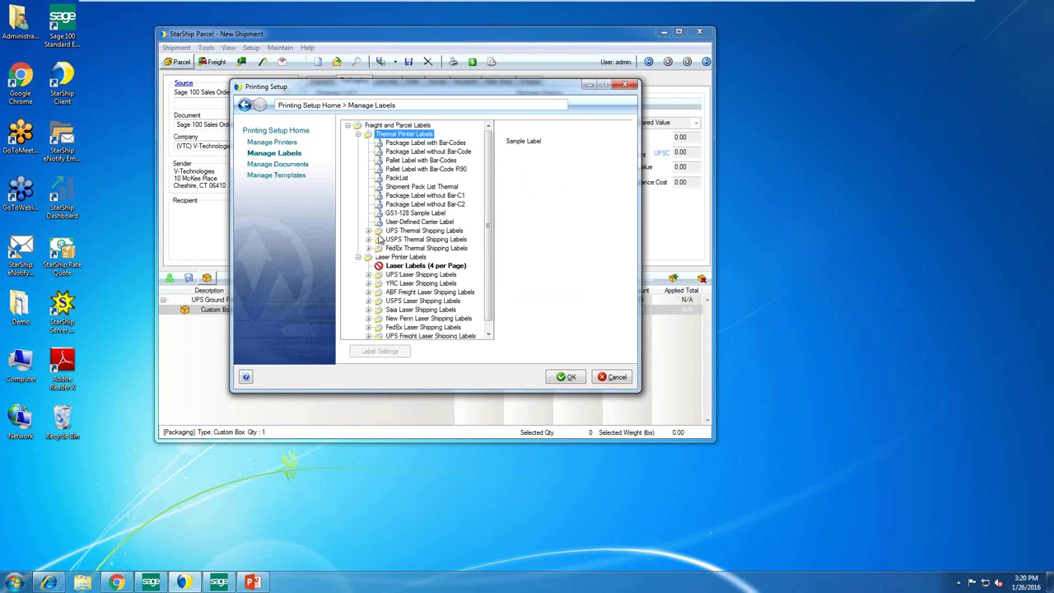
left_click(395, 268)
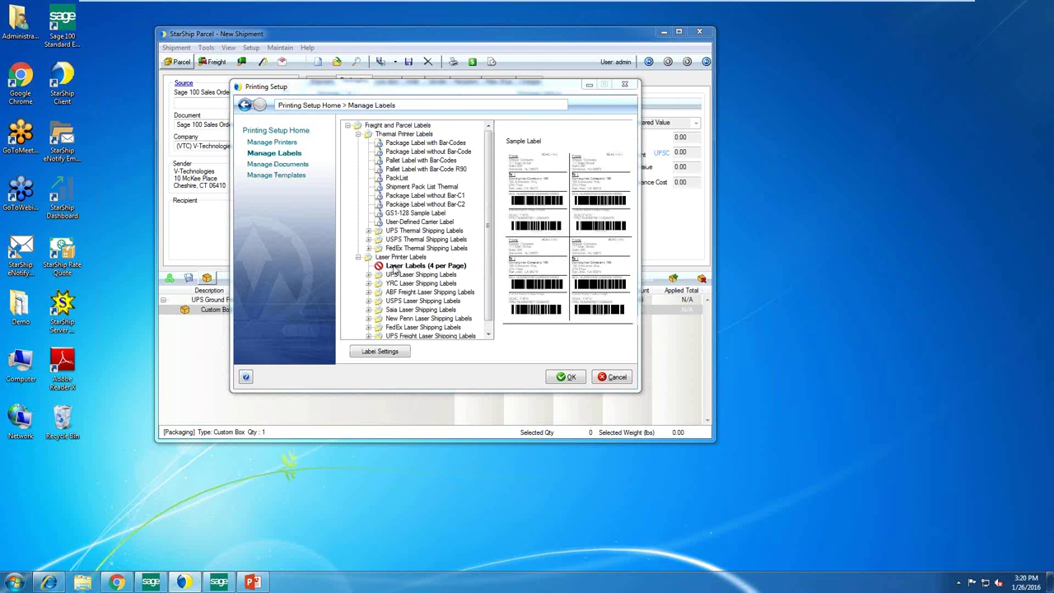
double_click(394, 270)
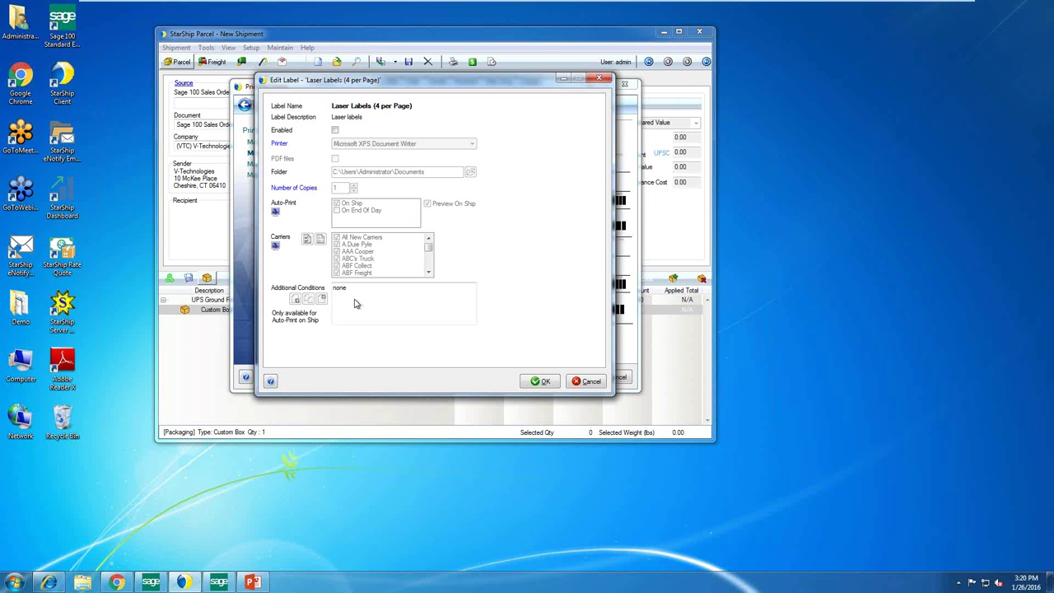
Step: Enable the laser label, view the condition builder for its additional conditions, and cancel both the builder and the label settings
left_click(335, 131)
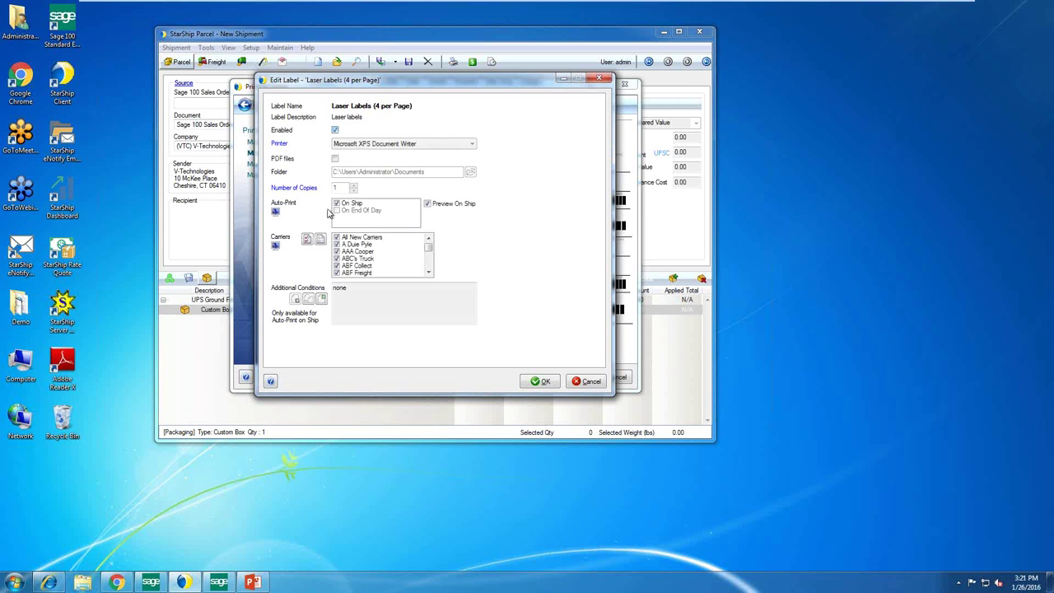
left_click(322, 300)
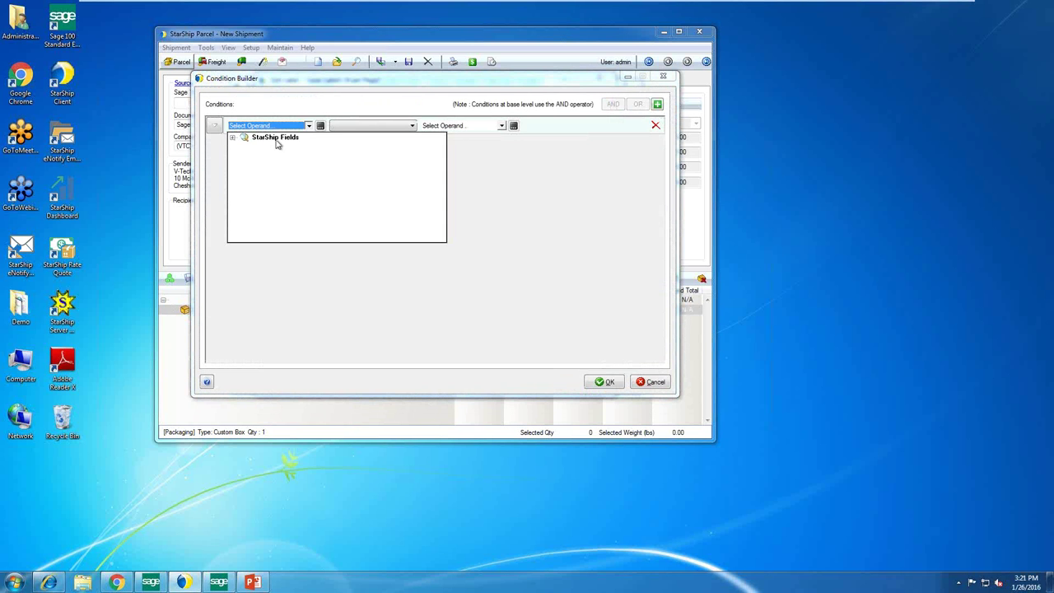
left_click(653, 383)
left_click(653, 383)
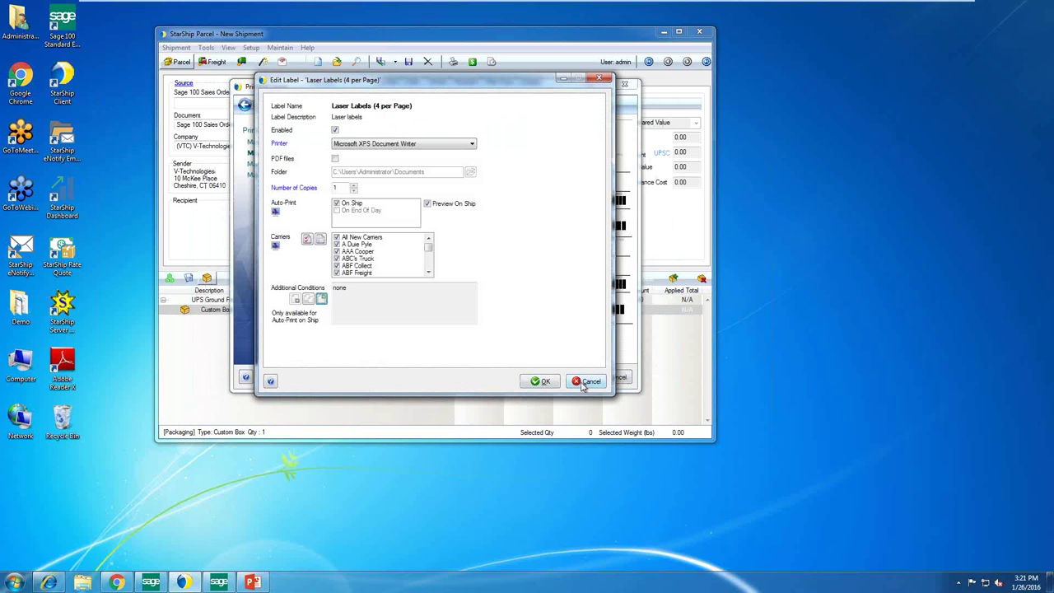
left_click(582, 381)
left_click(512, 318)
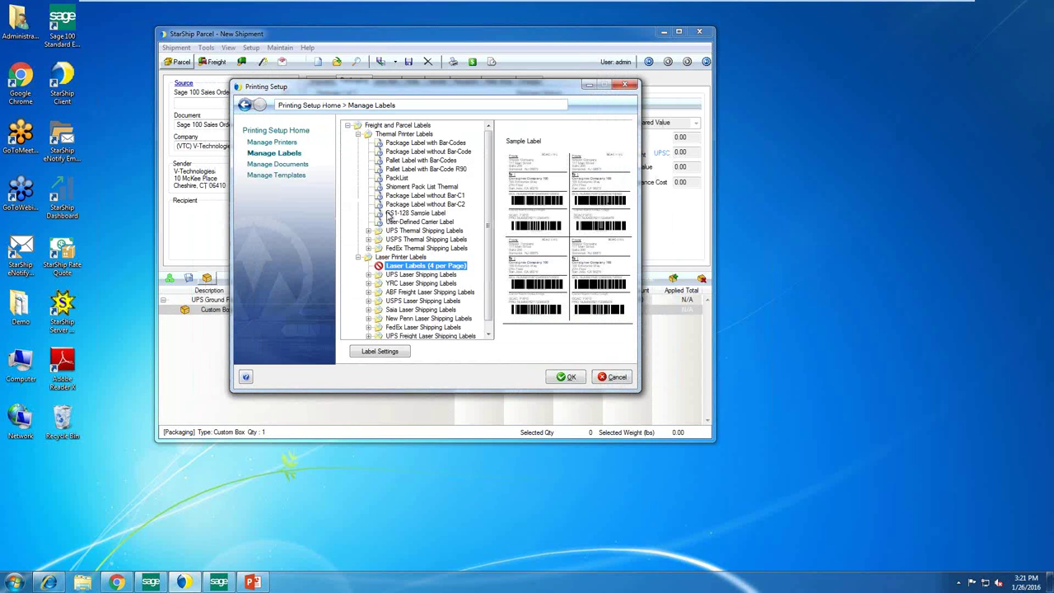
Step: Open the template customizer, browse the full list of templates, and open SmartLabel_Landscape1 in the template designer
left_click(287, 170)
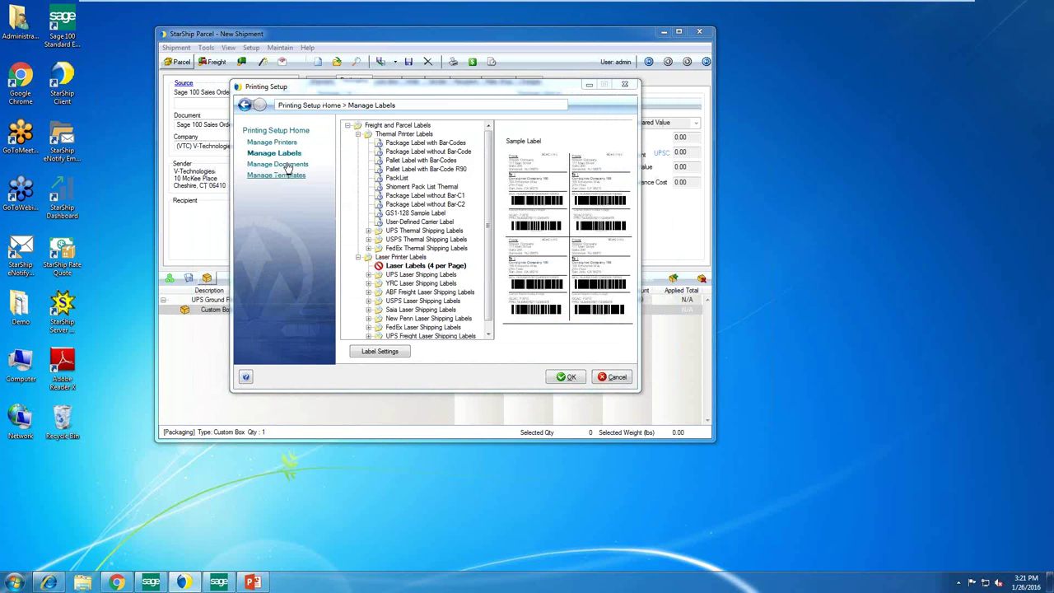
left_click_drag(309, 117, 408, 70)
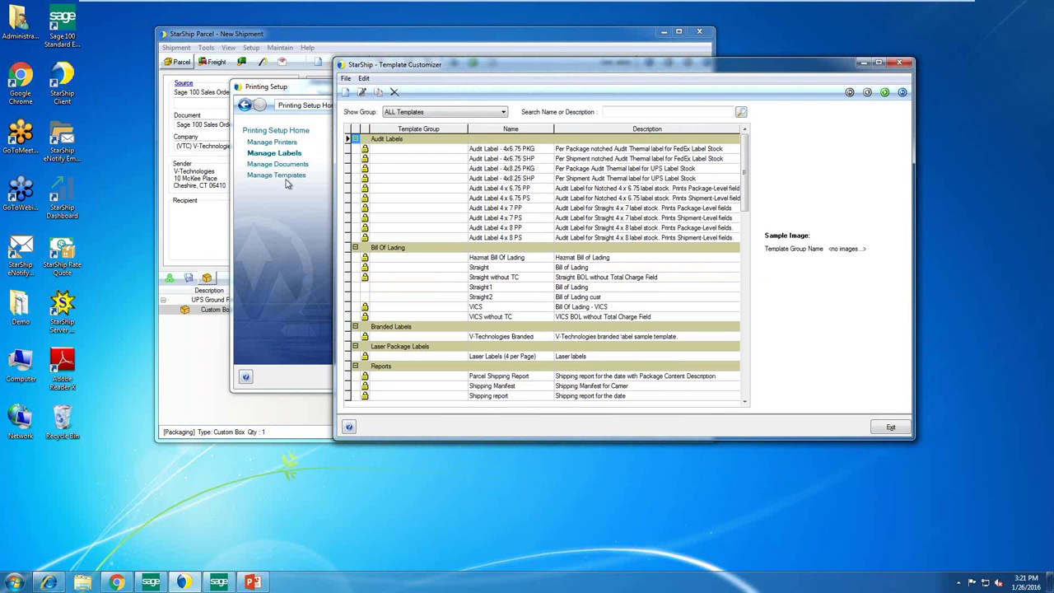
left_click_drag(401, 66, 237, 48)
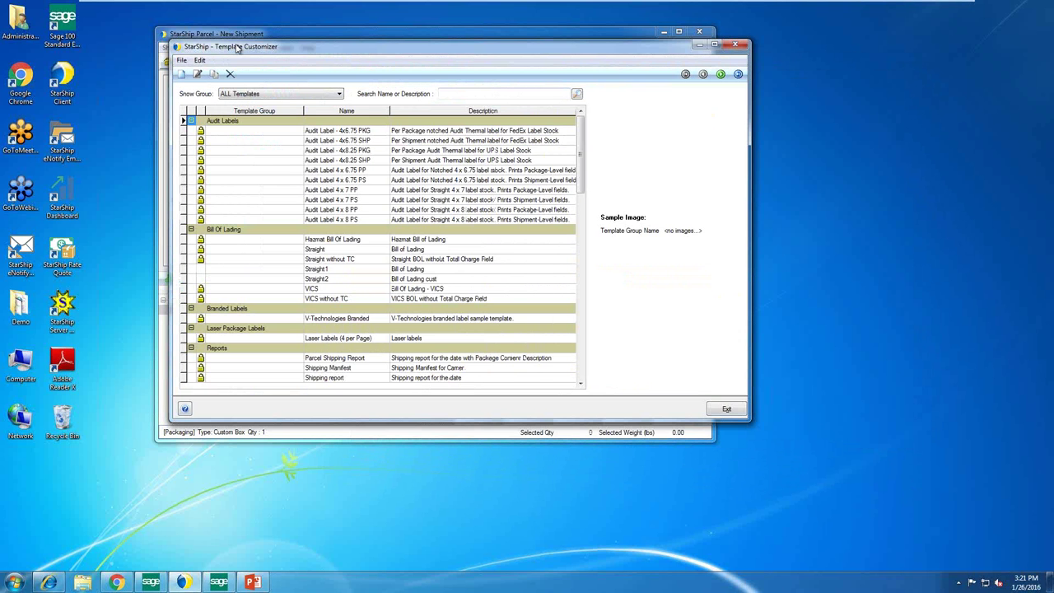
scroll(583, 176, "down", 3)
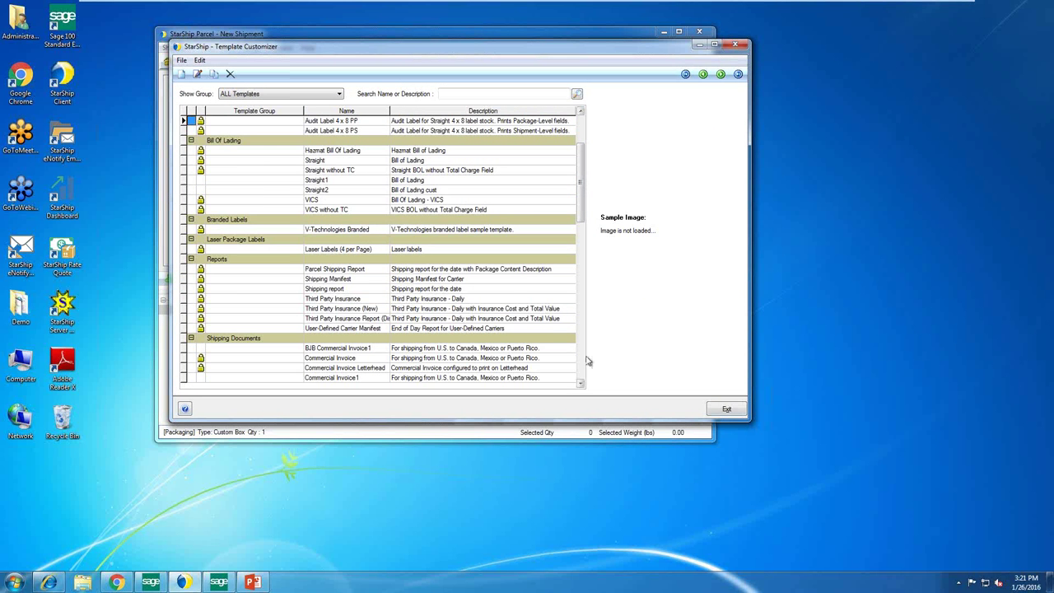
scroll(584, 360, "down", 8)
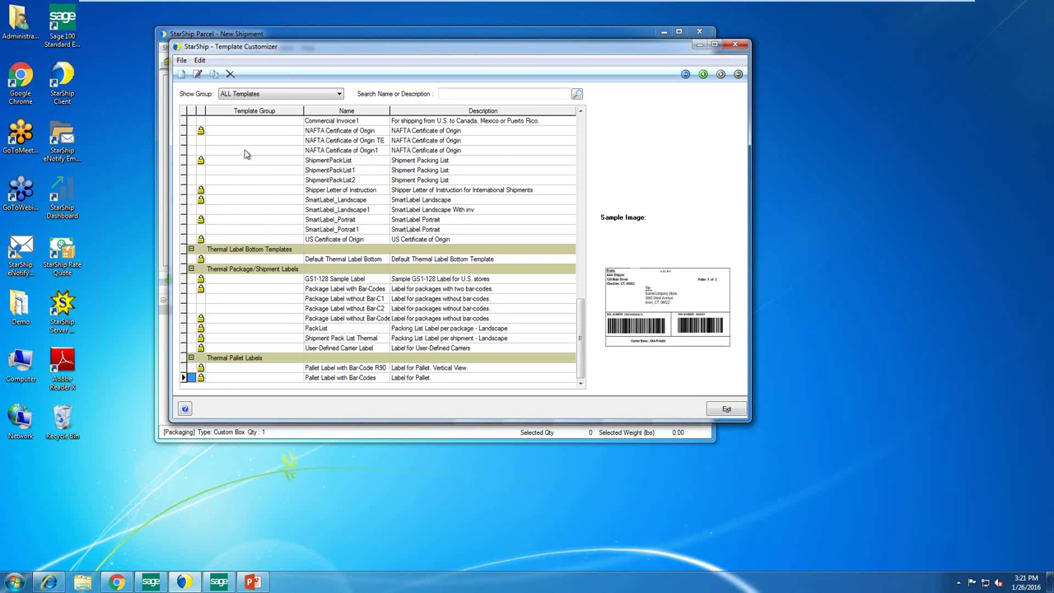
left_click(322, 211)
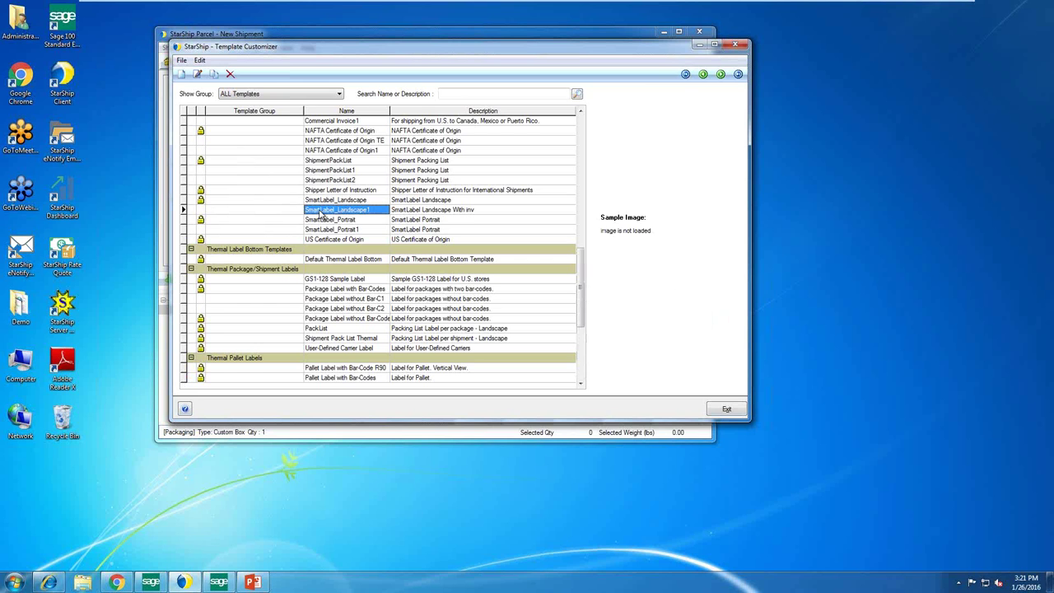
double_click(320, 211)
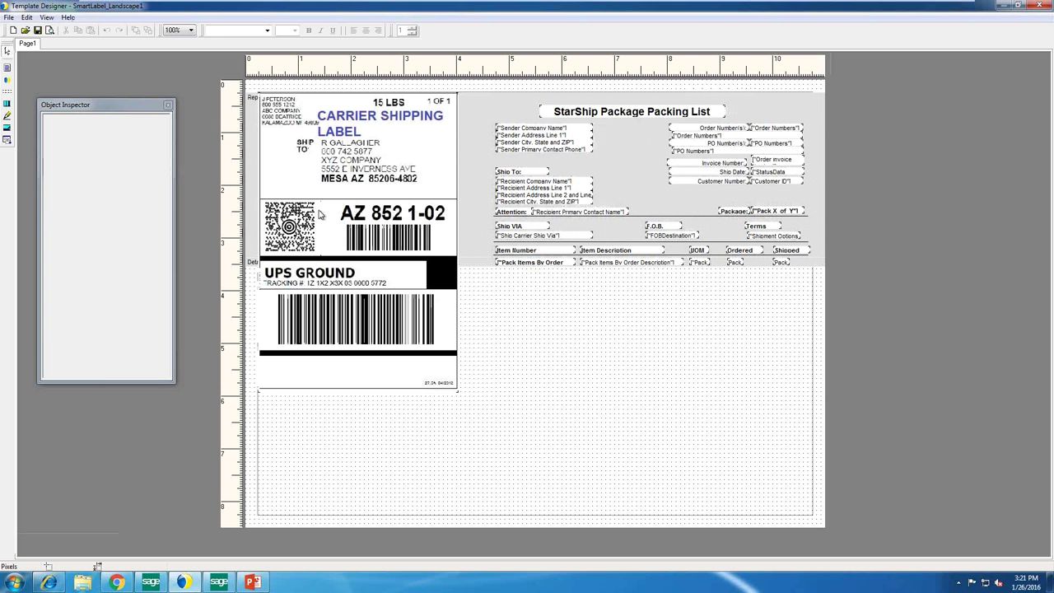
Step: Start inserting a StarShip data field in the blank area below the packing list, and view the Origin data source's fields
right_click(536, 313)
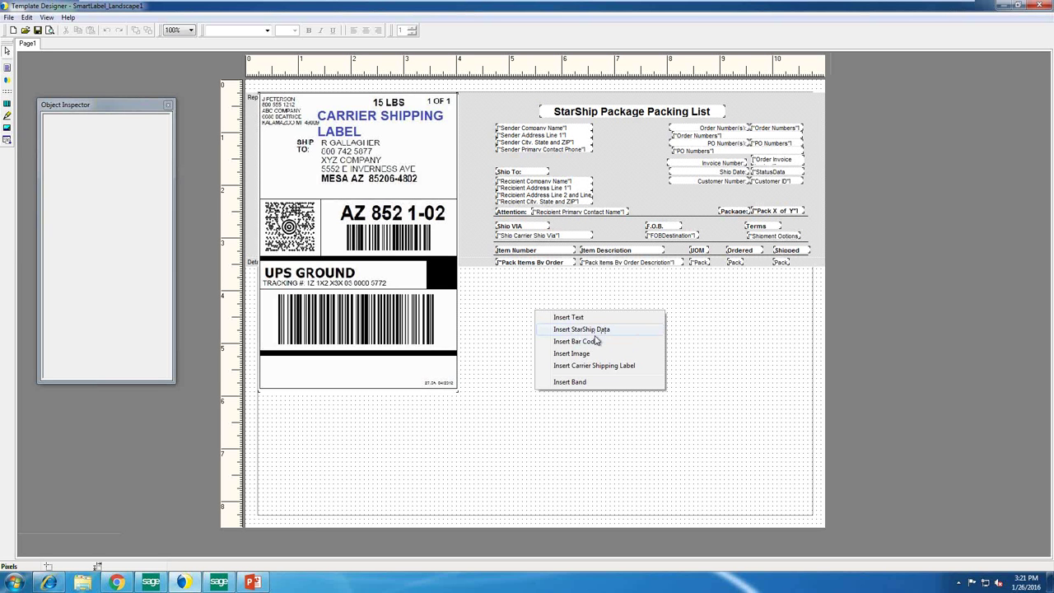
left_click(591, 330)
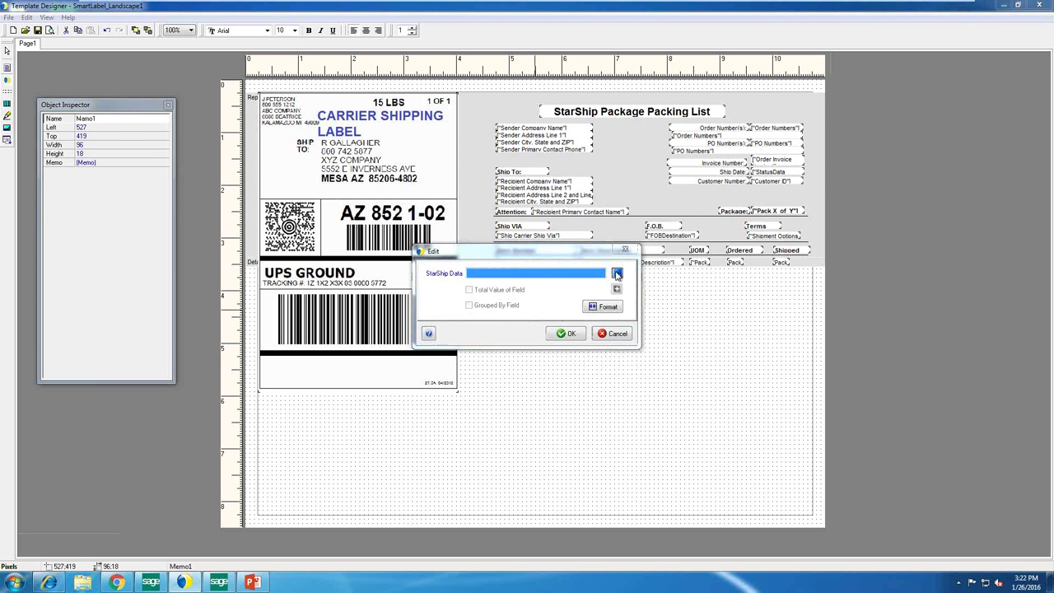
left_click(457, 215)
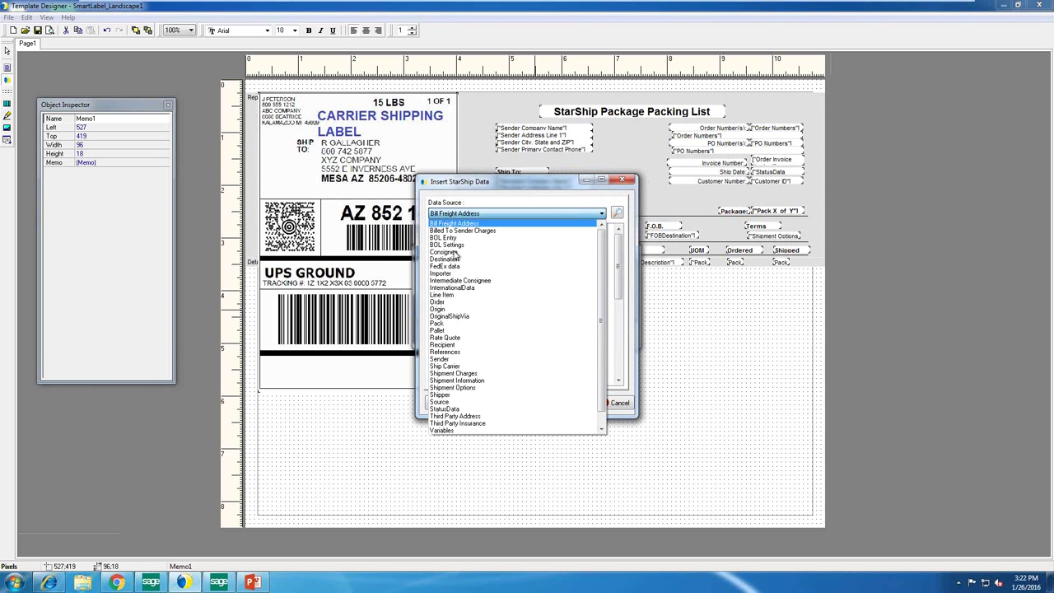
left_click(440, 301)
scroll(469, 304, "down", 3)
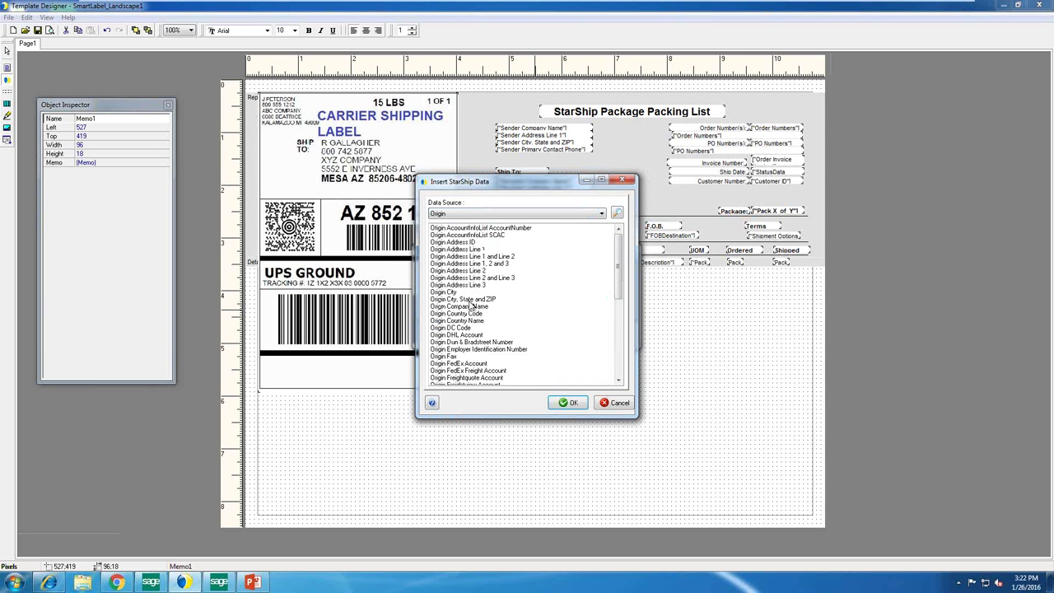
scroll(455, 271, "up", 2)
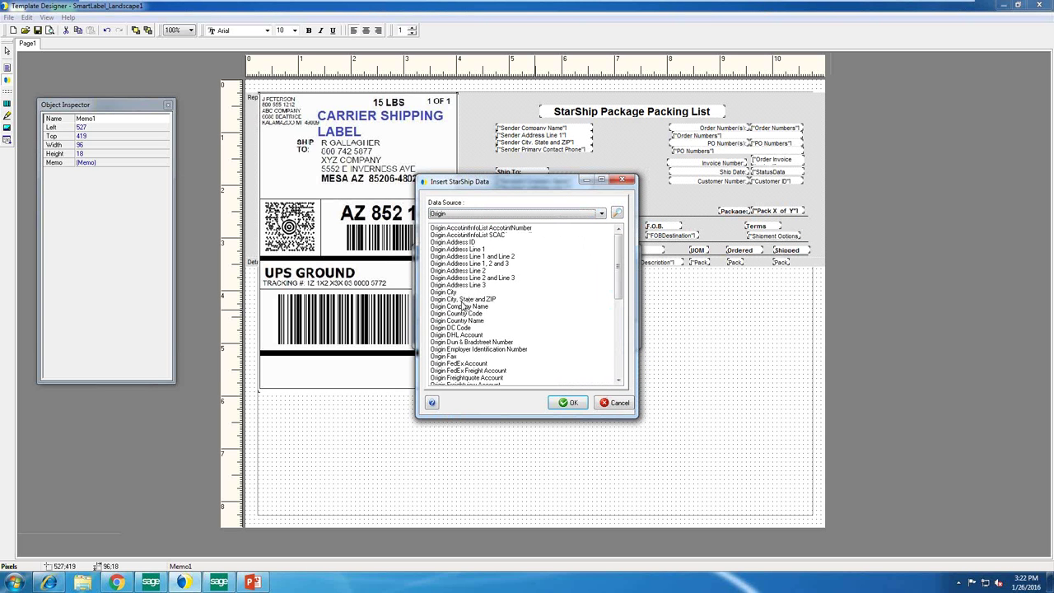
Step: Look through the other available data sources, and cancel the insertion of the data field
left_click(587, 214)
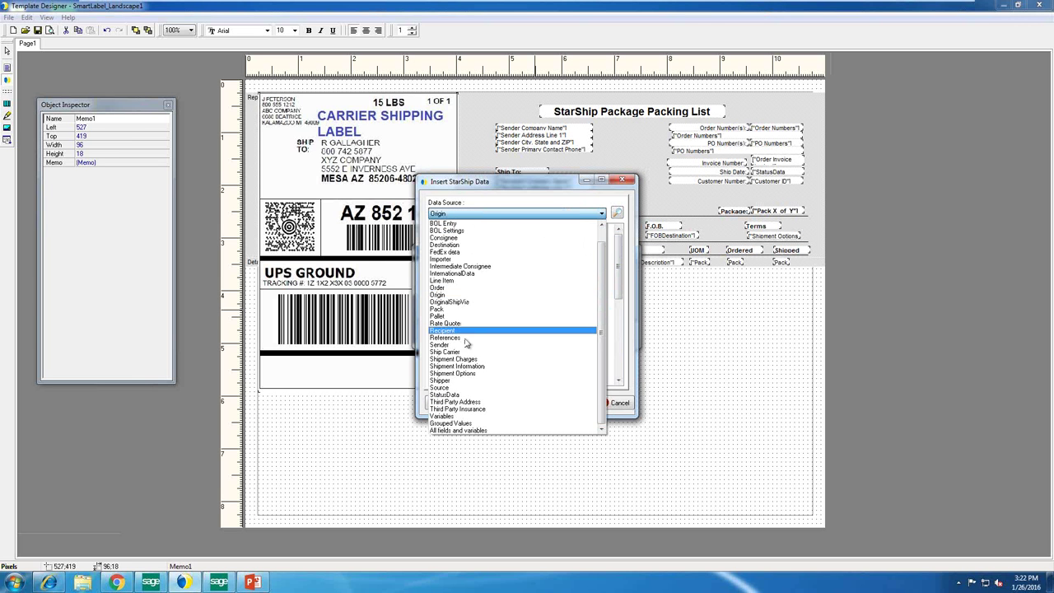
scroll(472, 330, "up", 1)
scroll(472, 331, "up", 1)
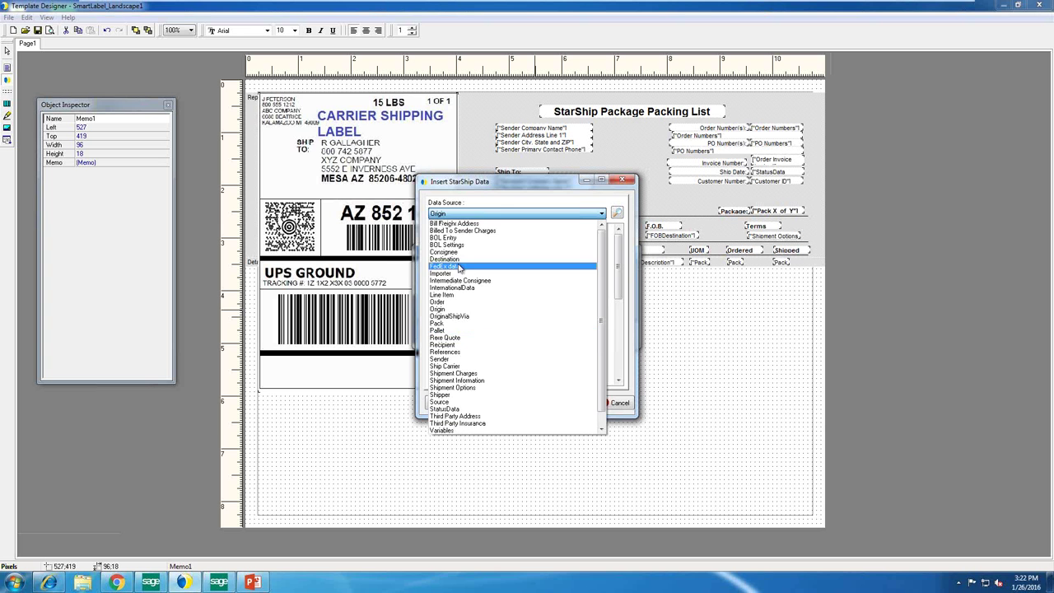
left_click(669, 199)
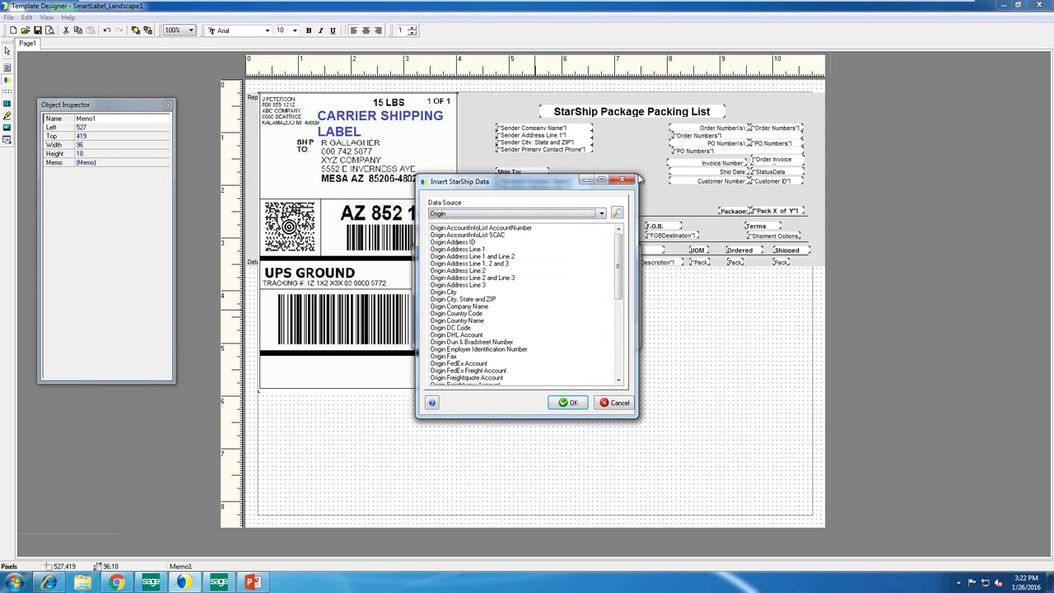
left_click(621, 179)
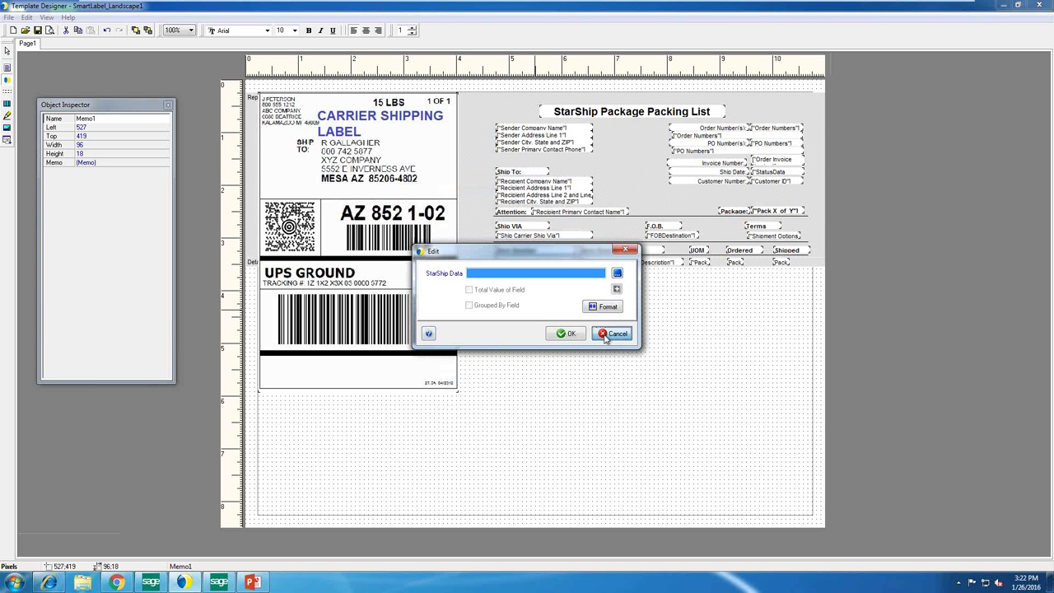
left_click(614, 333)
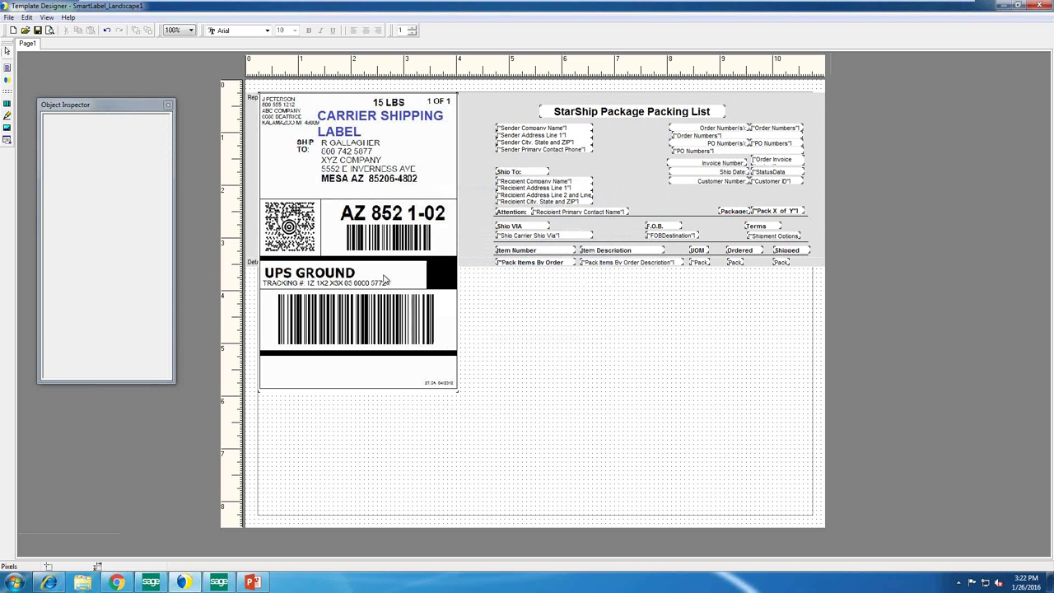
Step: Close the template designer without saving, exit the template customizer, and accept the printing setup
left_click(1035, 6)
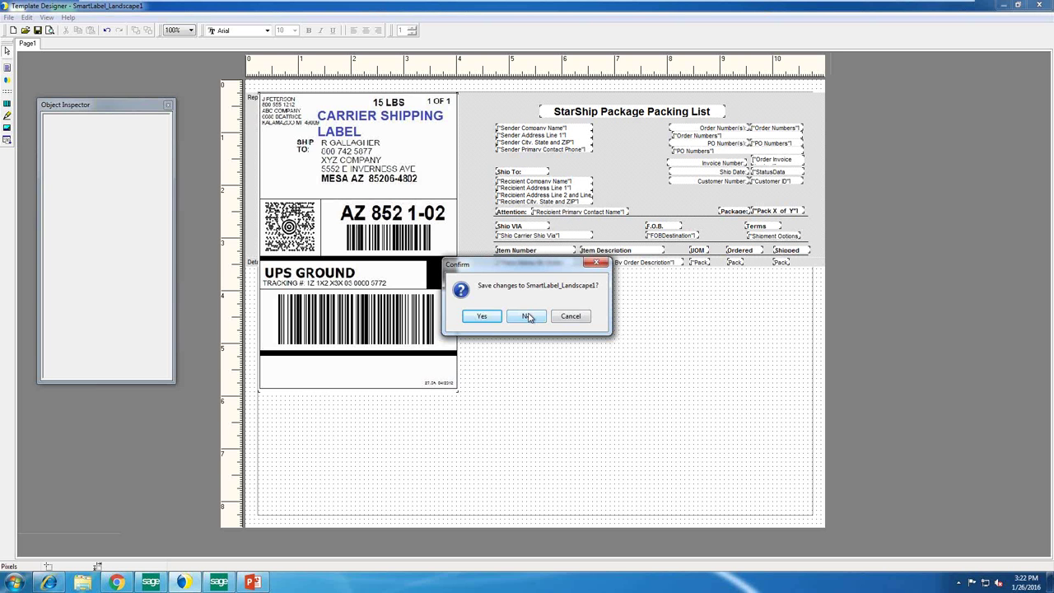
left_click(528, 317)
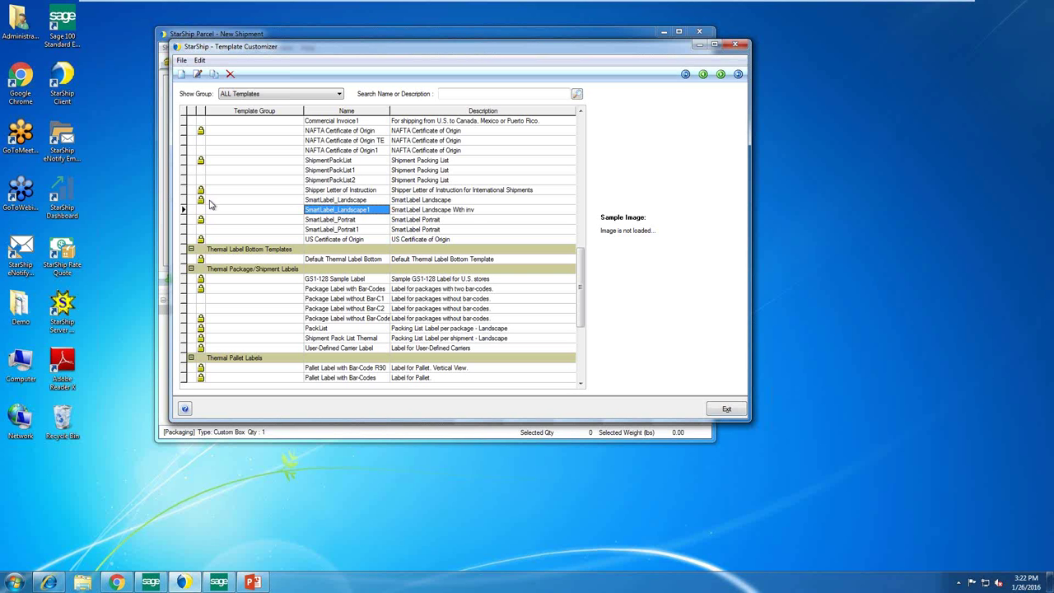
left_click(717, 411)
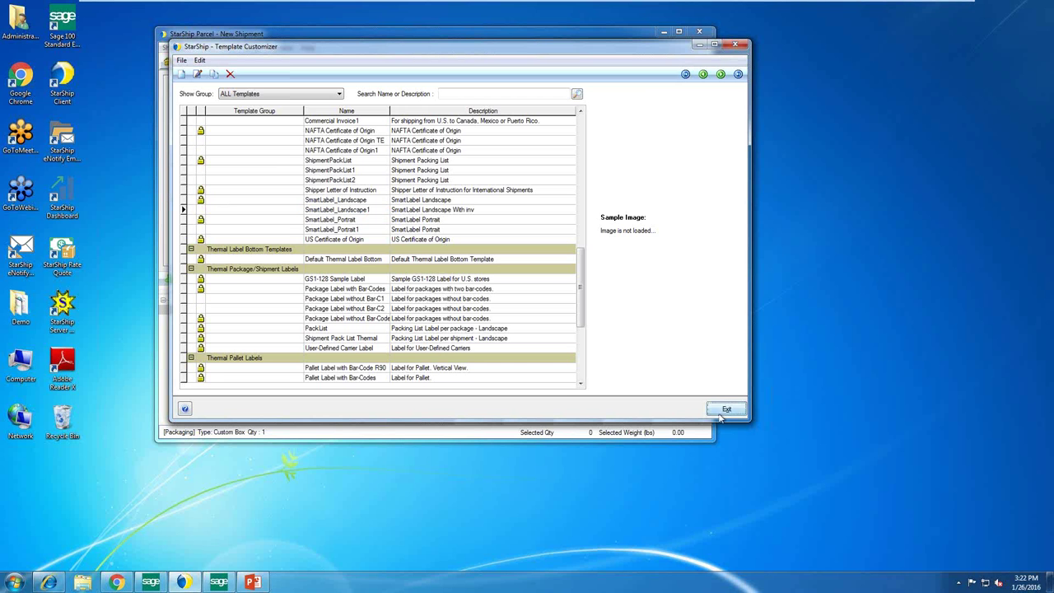
left_click(724, 411)
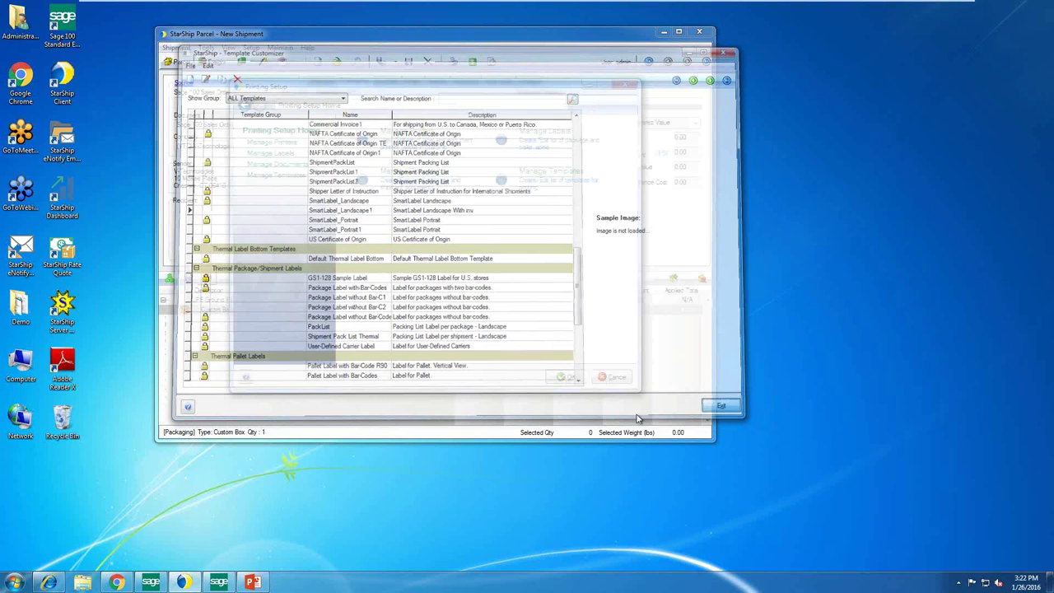
left_click(565, 378)
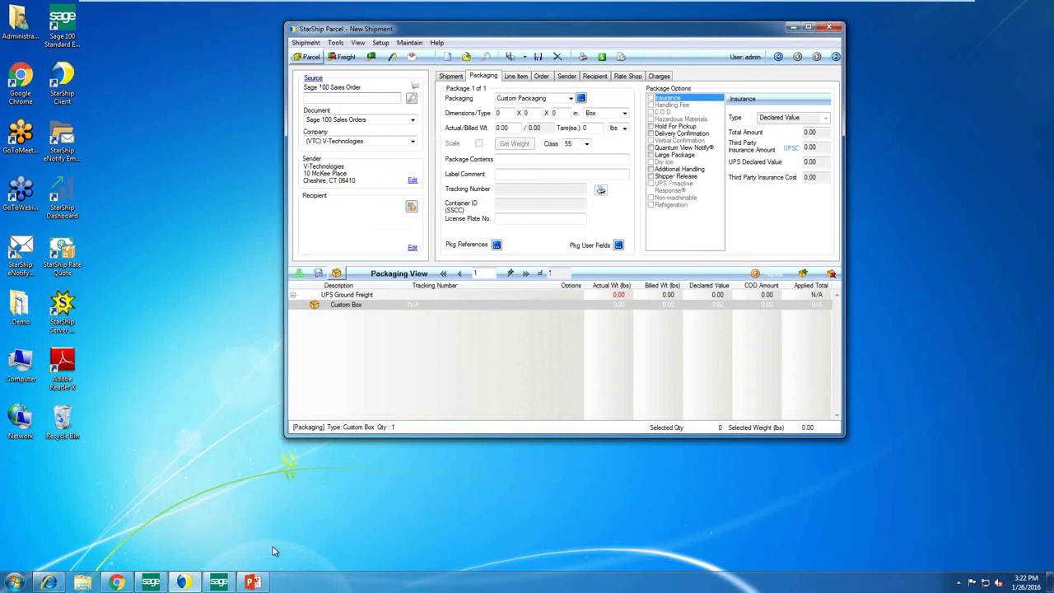
Step: Switch to Sage 100, open the last invoice in S/O Invoice Data Entry, and review its package tracking summary
mouse_move(219, 582)
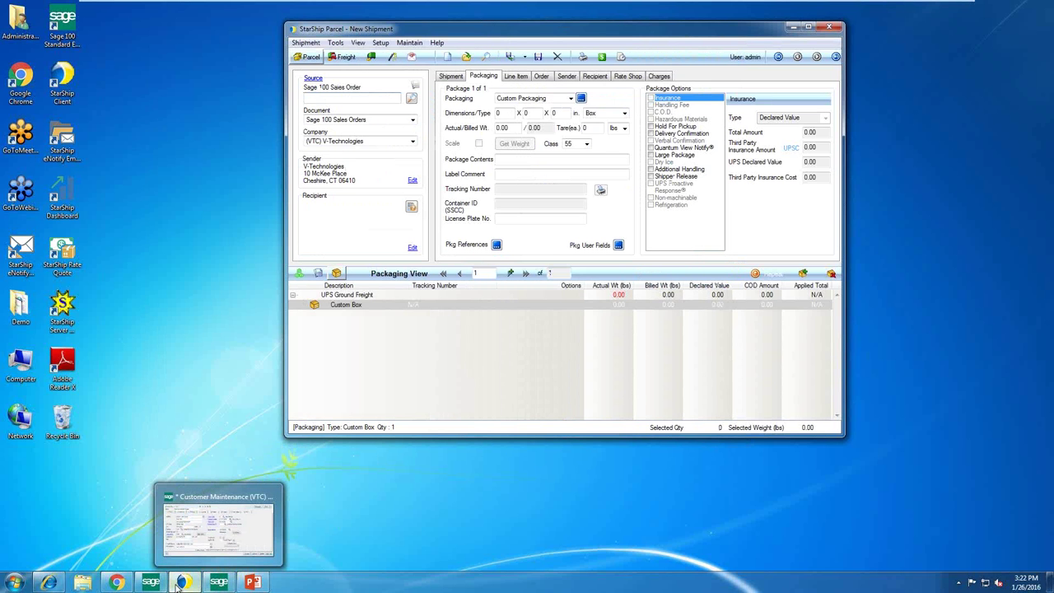
mouse_move(156, 586)
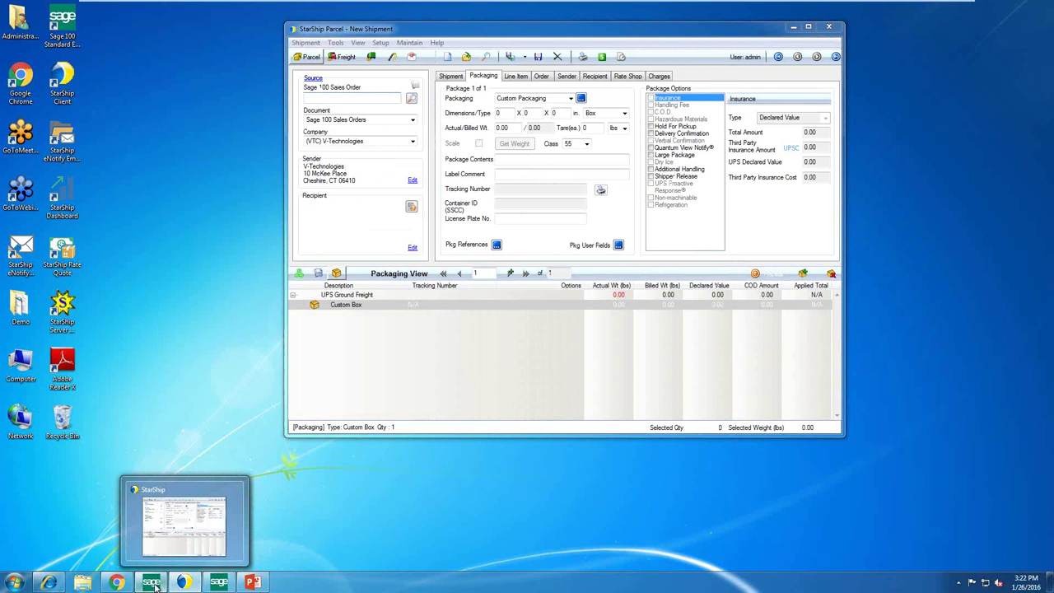
left_click(154, 584)
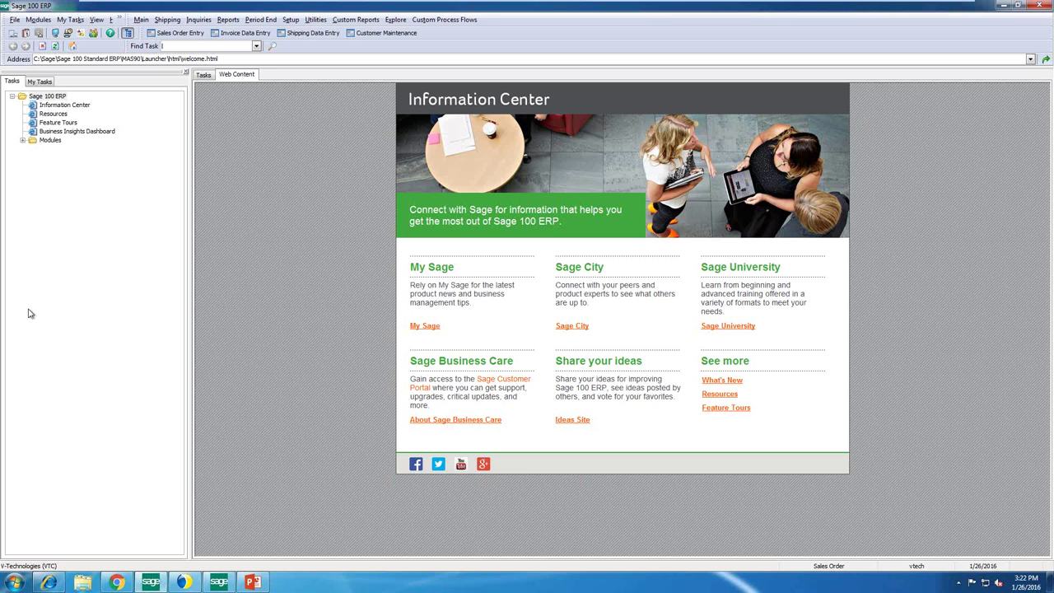
left_click(254, 39)
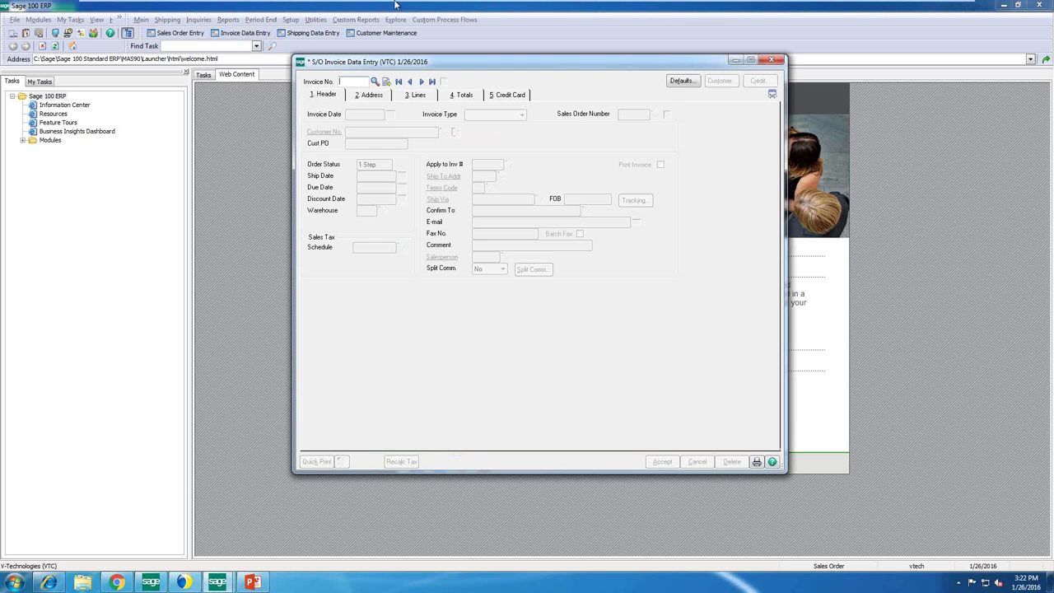
left_click(432, 82)
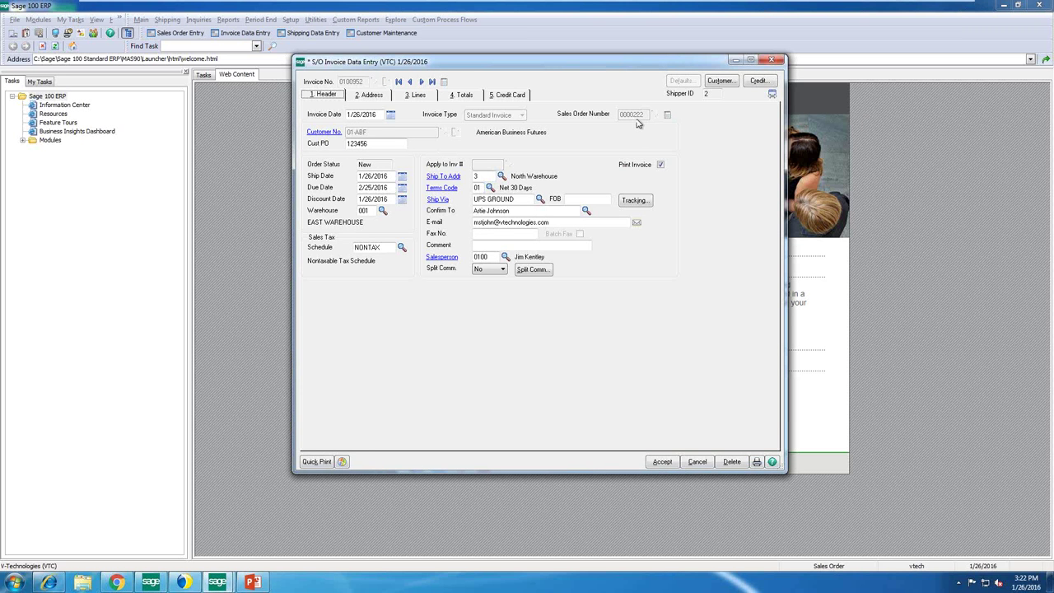
left_click(636, 203)
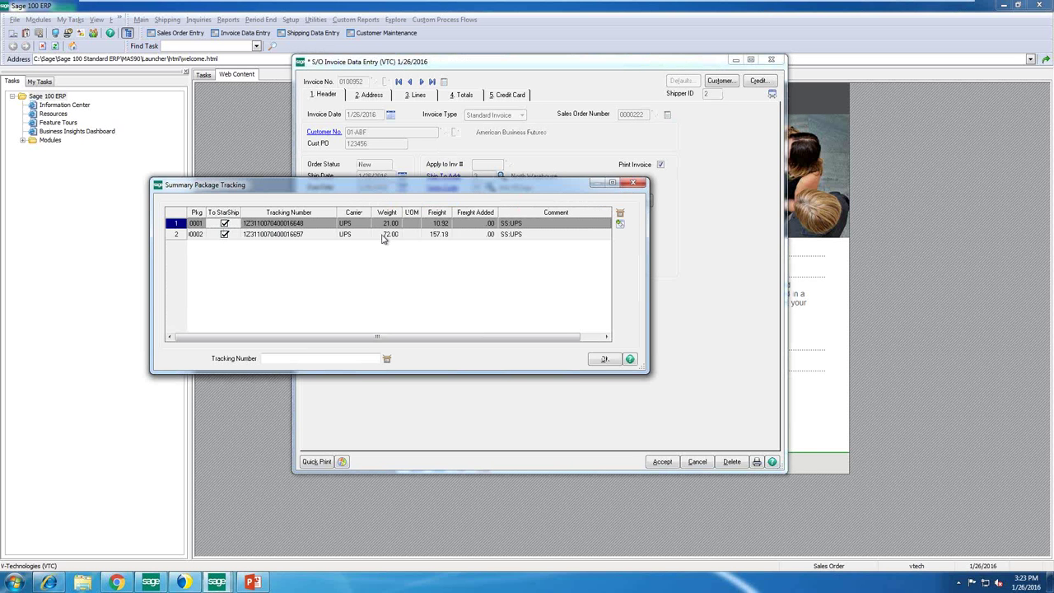
left_click(606, 362)
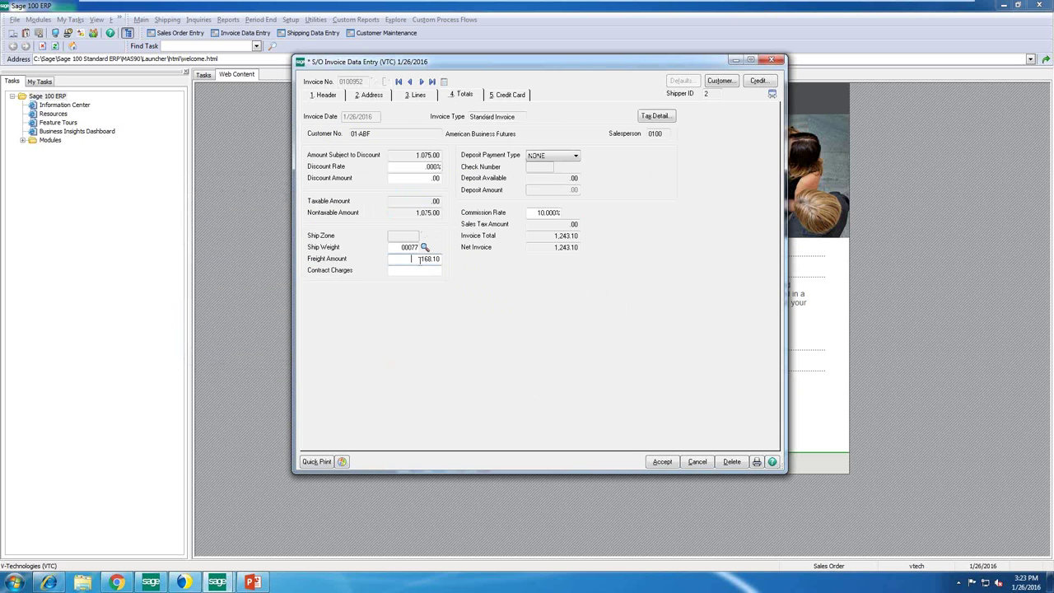
Step: Examine the invoice's Freight Amount and Contract Charges totals, and close S/O Invoice Data Entry
double_click(420, 258)
left_click(400, 269)
left_click(434, 273)
left_click(771, 60)
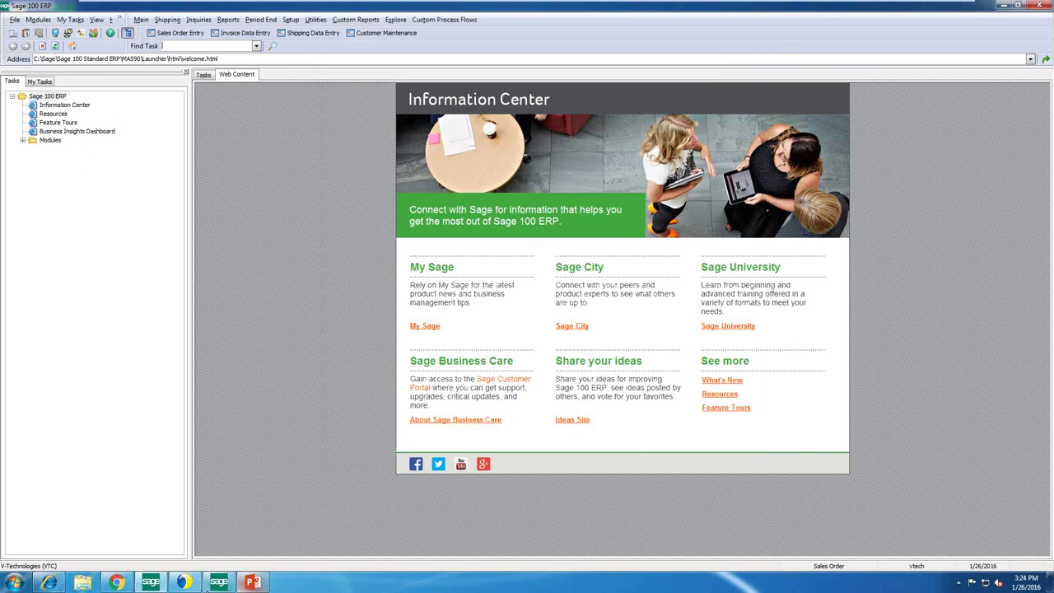
Step: Switch to StarShip and load the next Sage 100 sales order into a new parcel shipment by its order number
left_click(186, 582)
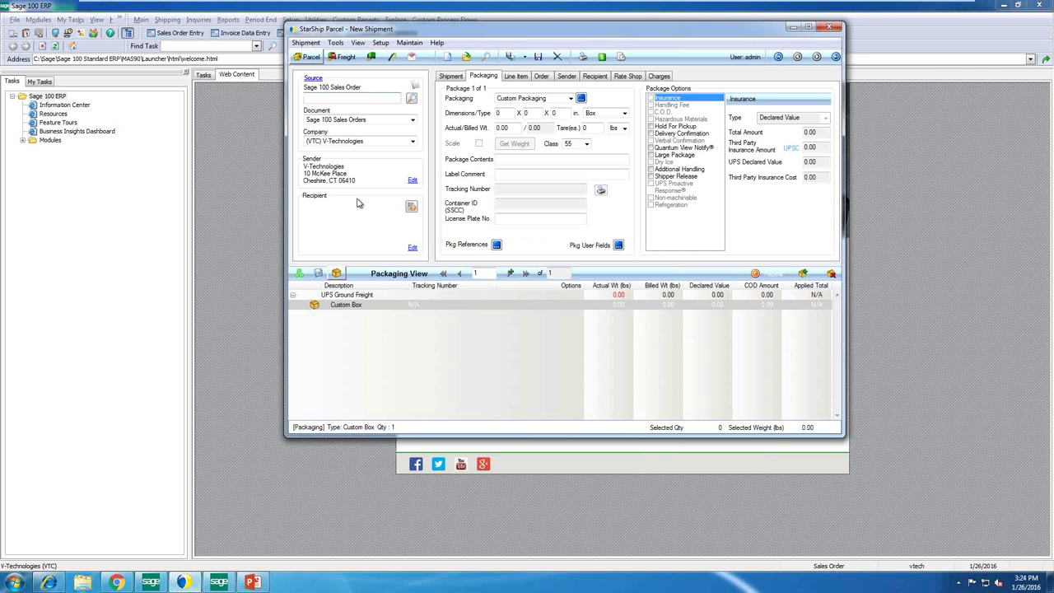
type("225")
key("Tab")
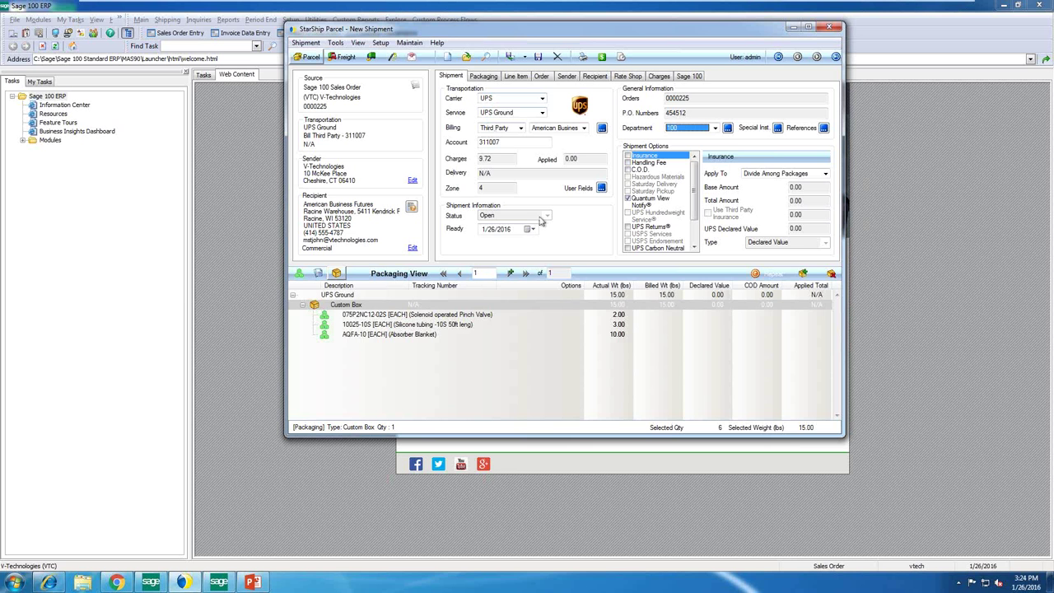
Step: Show the additional customer details in Sage 100 Customer Maintenance beside the StarShip shipment to compare the third-party billing account
left_click(517, 138)
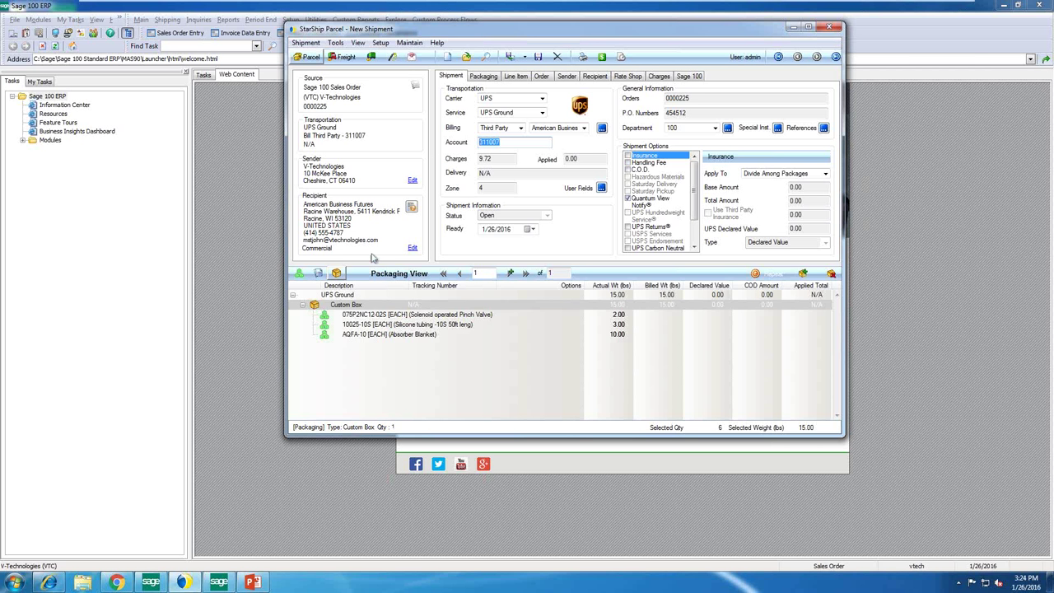
left_click(224, 586)
left_click(92, 110)
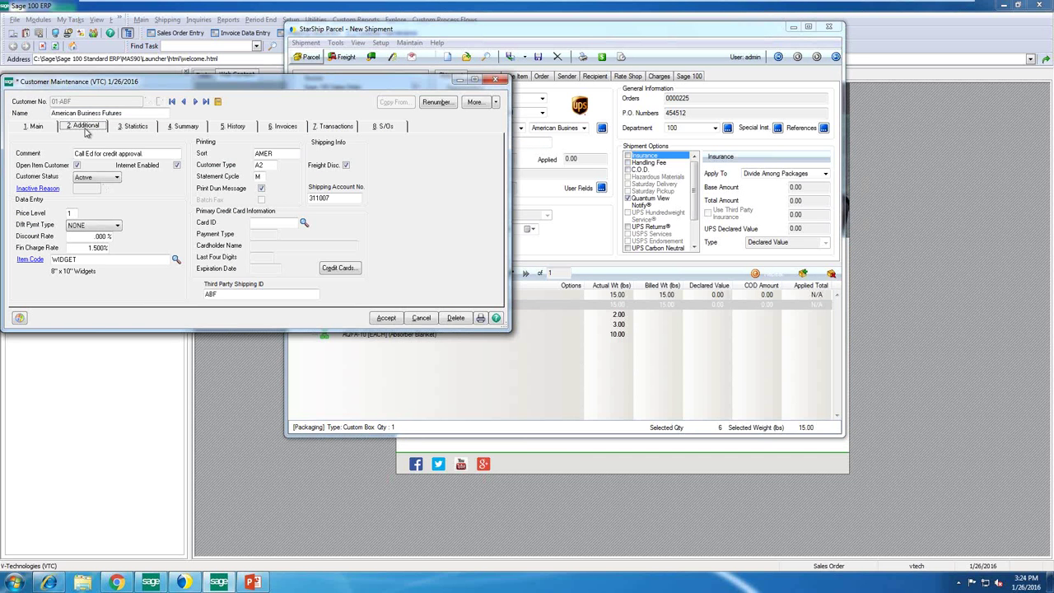
left_click_drag(188, 88, 181, 37)
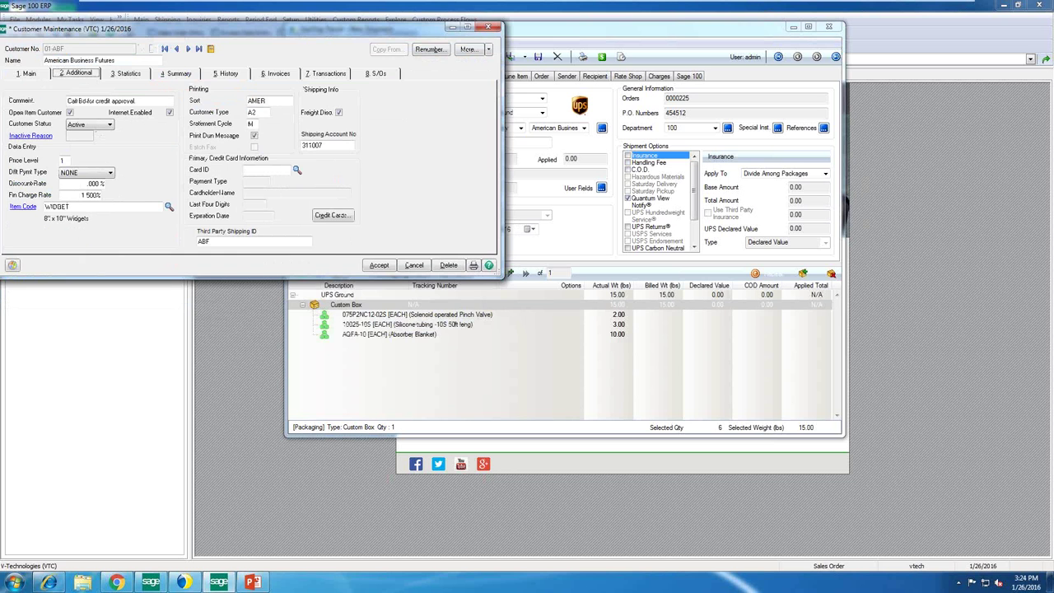
left_click_drag(495, 274, 510, 338)
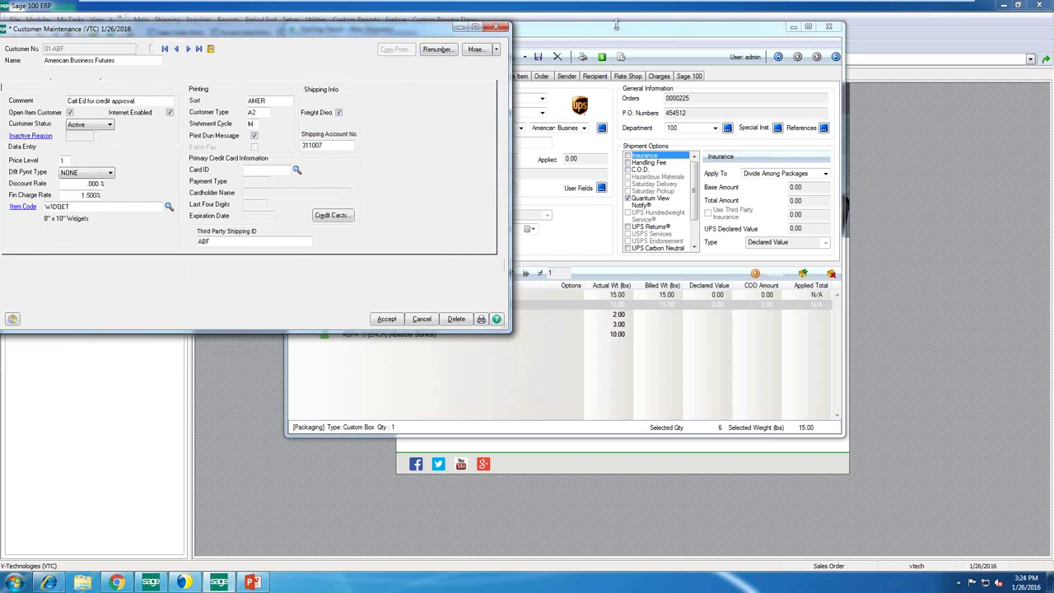
left_click(617, 26)
left_click_drag(467, 36, 587, 30)
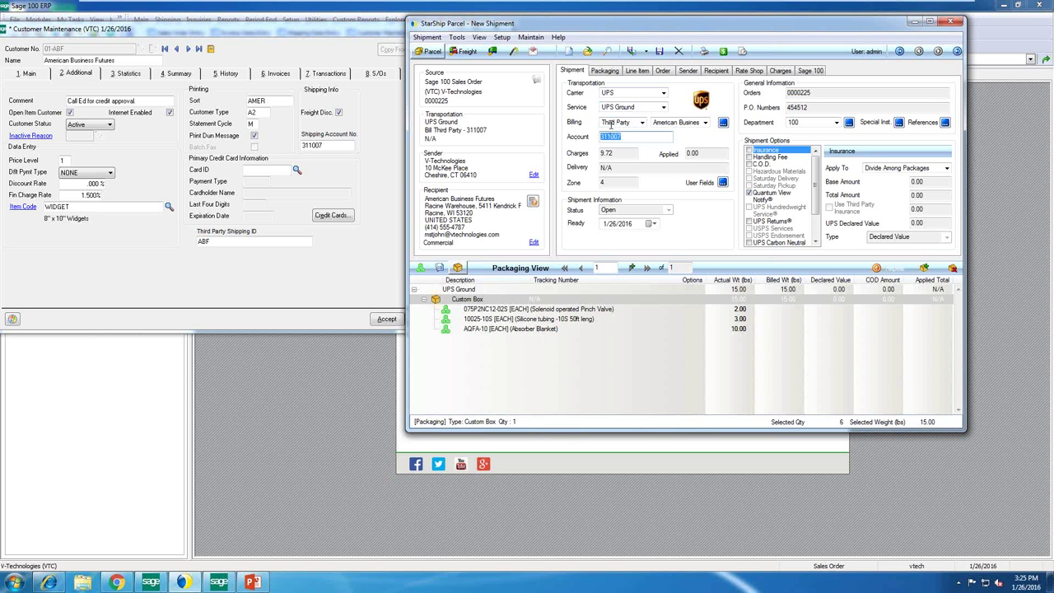
Step: View the third-party address used for billing the shipment, and cancel without changes
left_click(722, 124)
left_click_drag(642, 119, 777, 60)
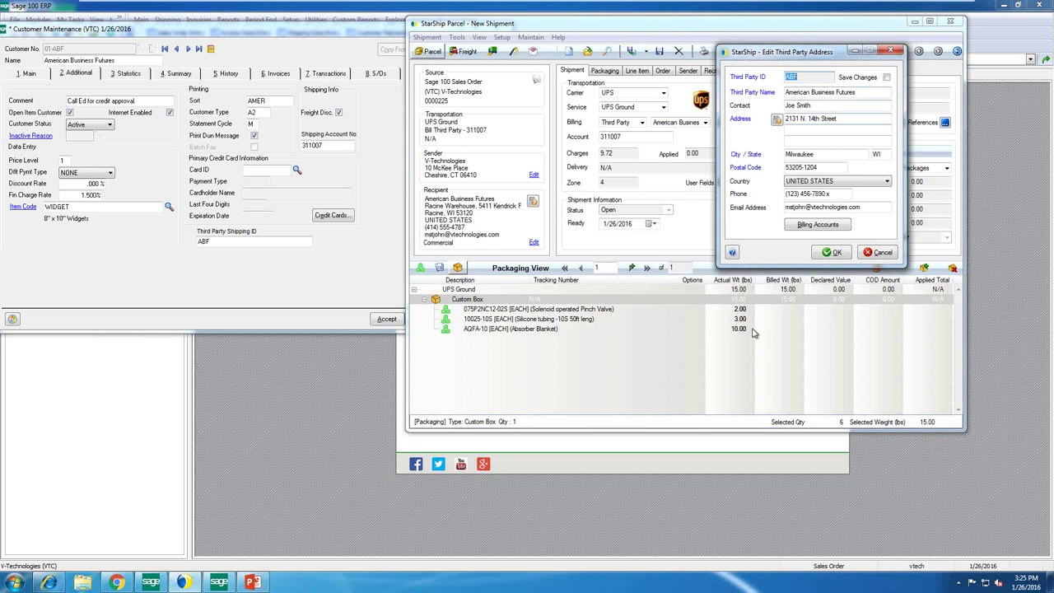
left_click(874, 254)
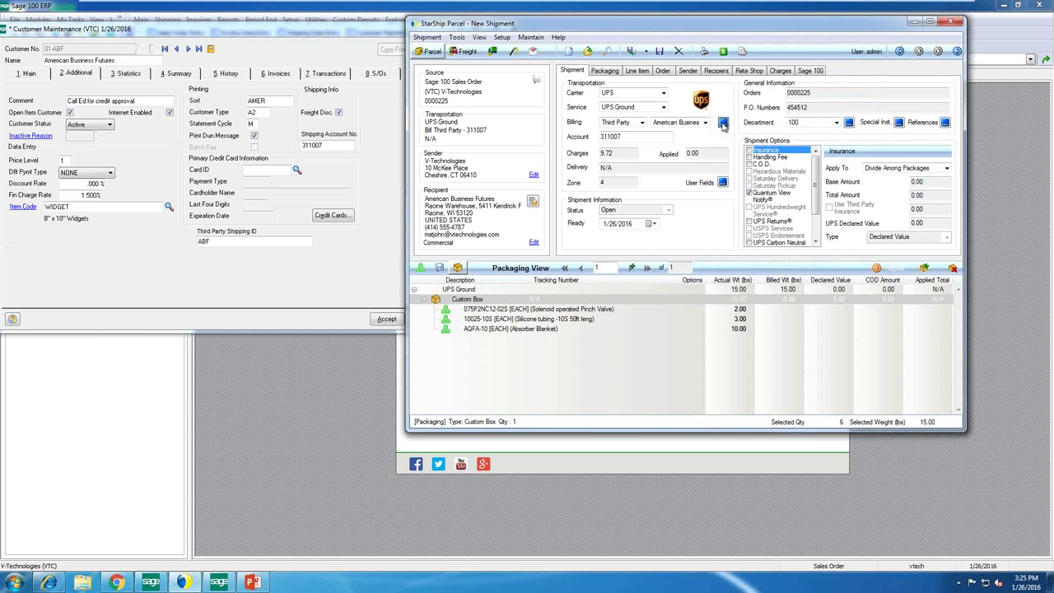
Step: Review the third party's billing accounts by carrier interface, and close the accounts list and address details
left_click(722, 122)
left_click_drag(678, 162, 809, 74)
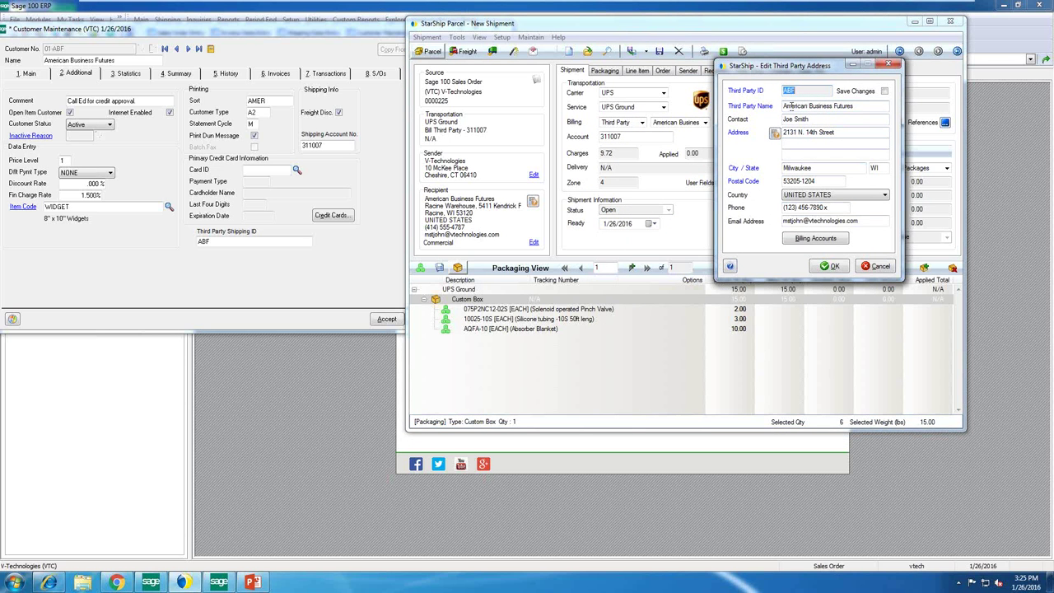
left_click(813, 240)
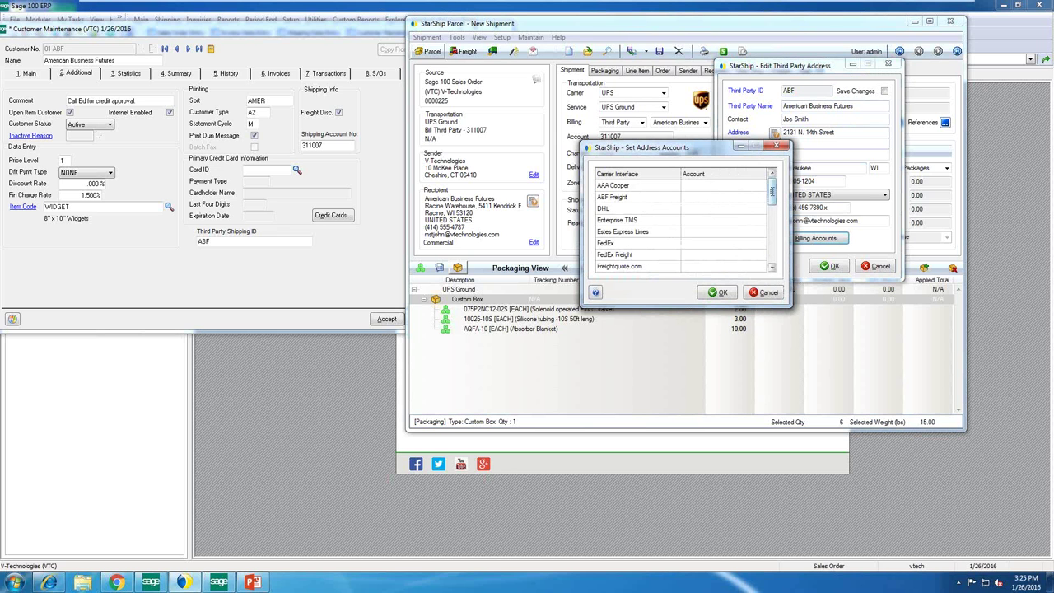
left_click_drag(772, 191, 772, 249)
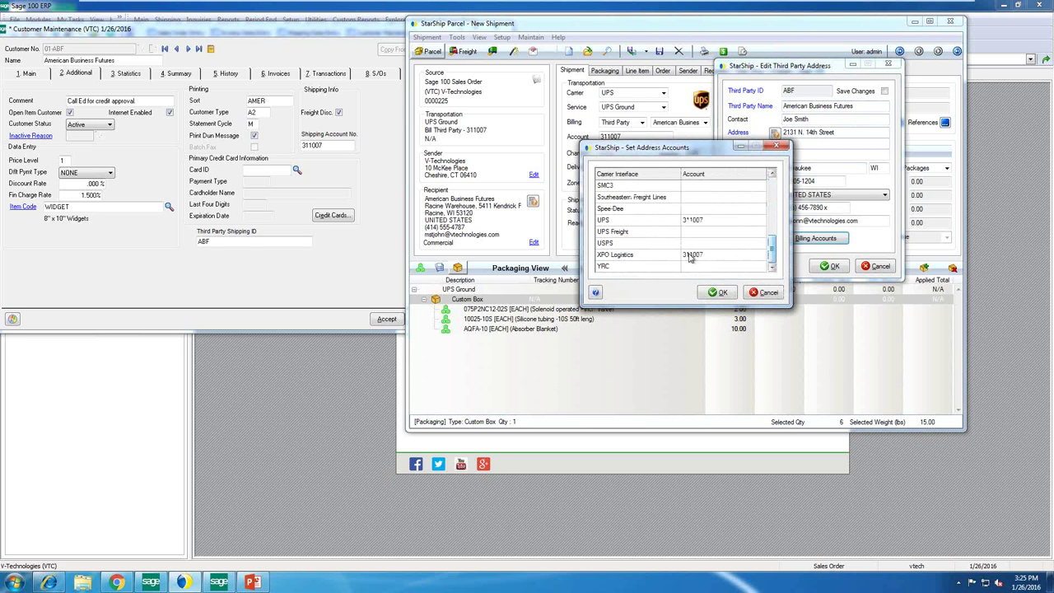
left_click_drag(772, 249, 772, 224)
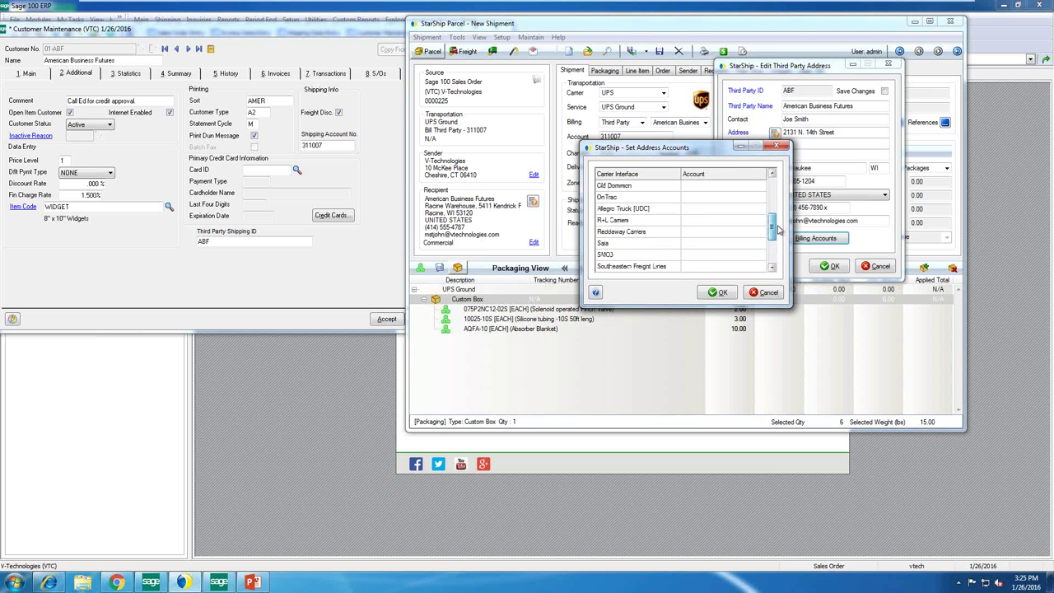
left_click(765, 298)
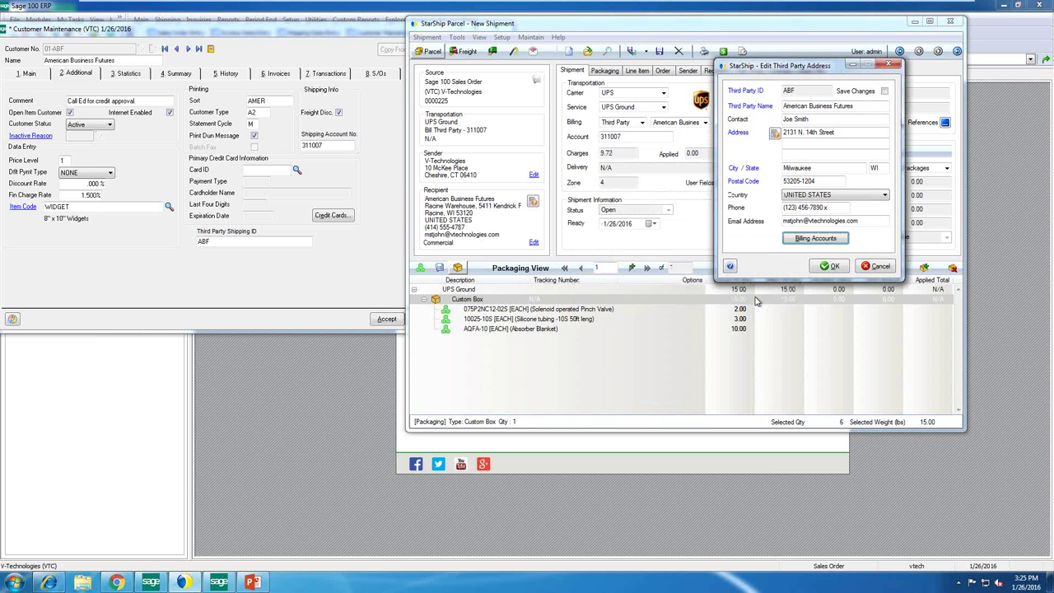
left_click(831, 266)
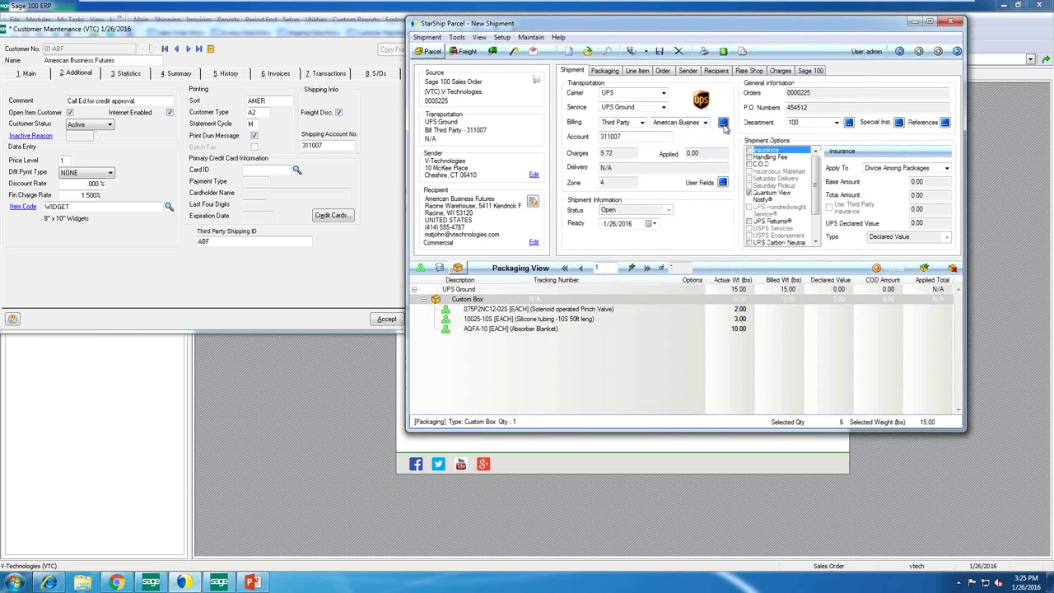
Step: Compare the customer's Shipping Account No. and Third Party Shipping ID in Sage 100 with the shipment's third-party address, and cancel the address
left_click(723, 123)
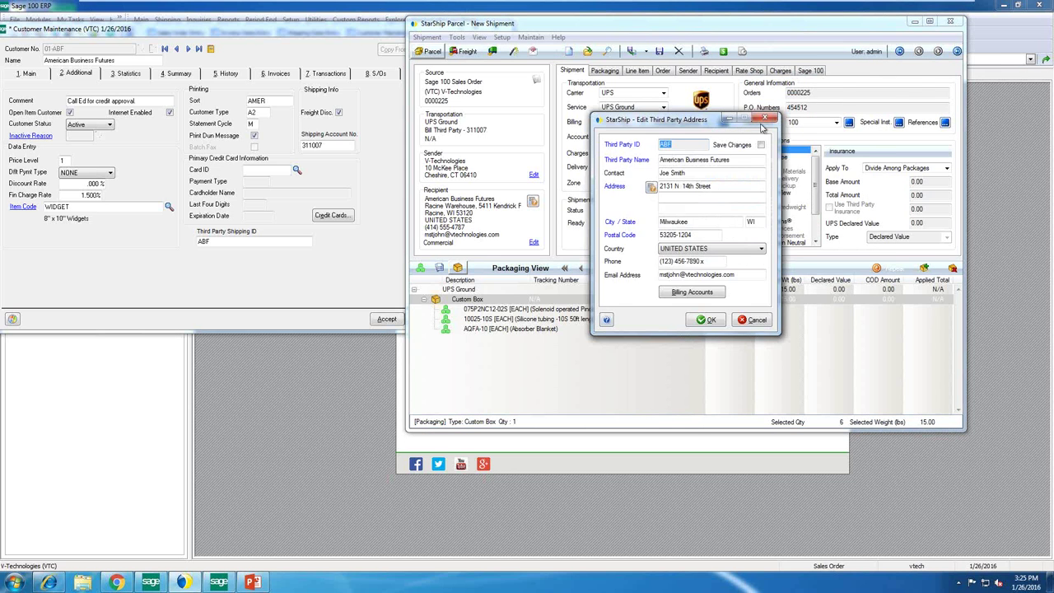
left_click_drag(723, 121, 809, 83)
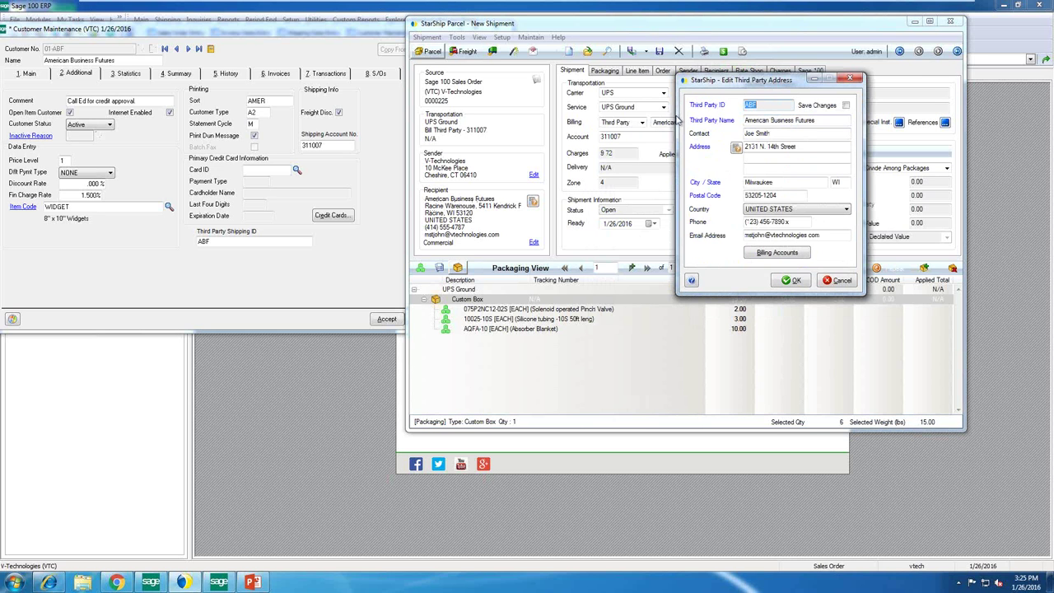
left_click_drag(737, 85, 800, 95)
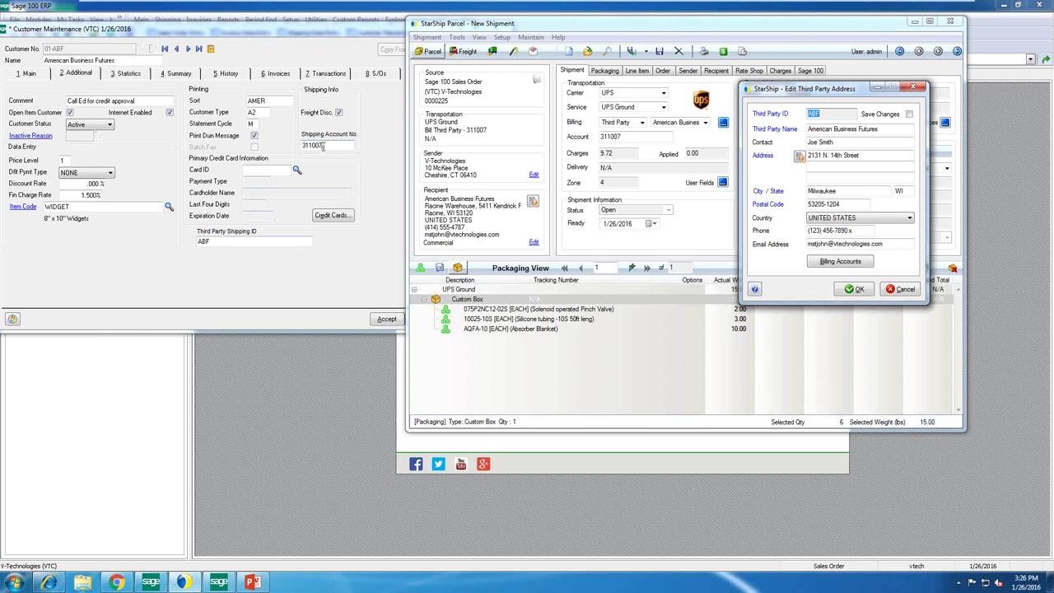
left_click_drag(330, 145, 287, 141)
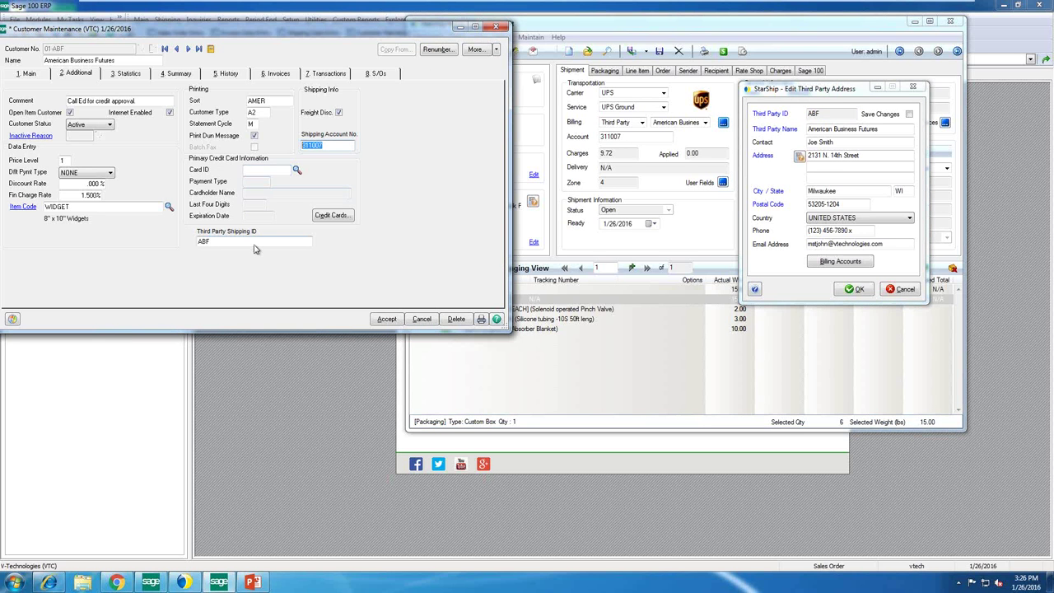
left_click_drag(804, 99, 657, 80)
left_click_drag(257, 240, 173, 239)
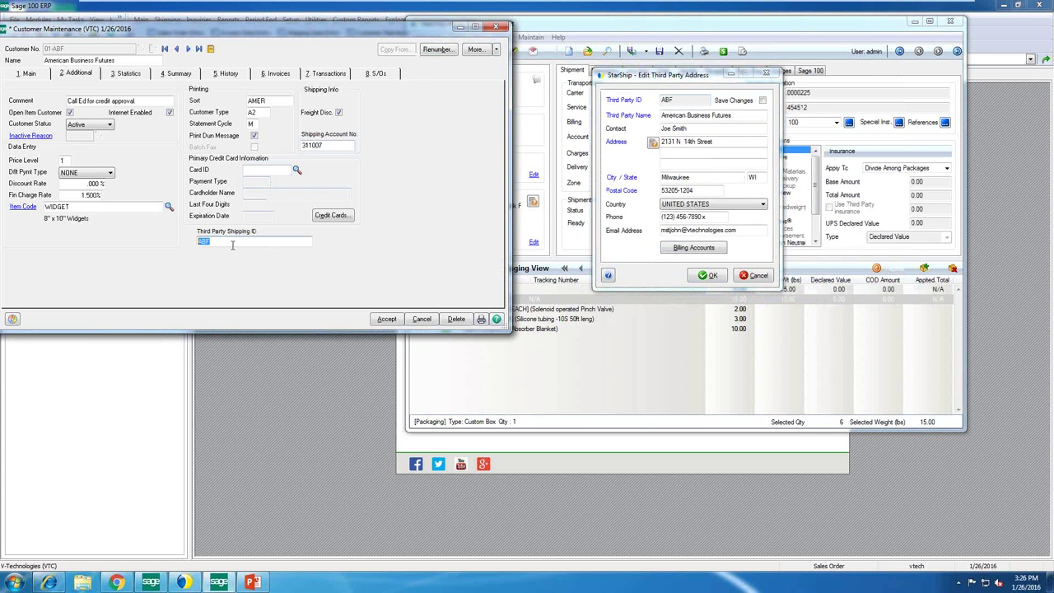
left_click(671, 99)
left_click_drag(675, 76, 816, 61)
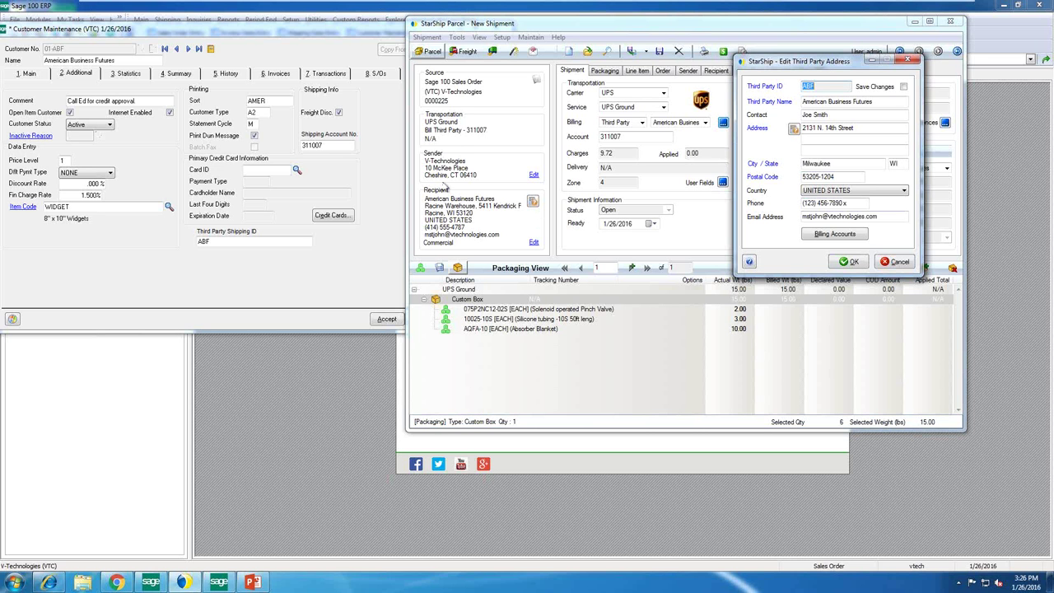
left_click(897, 262)
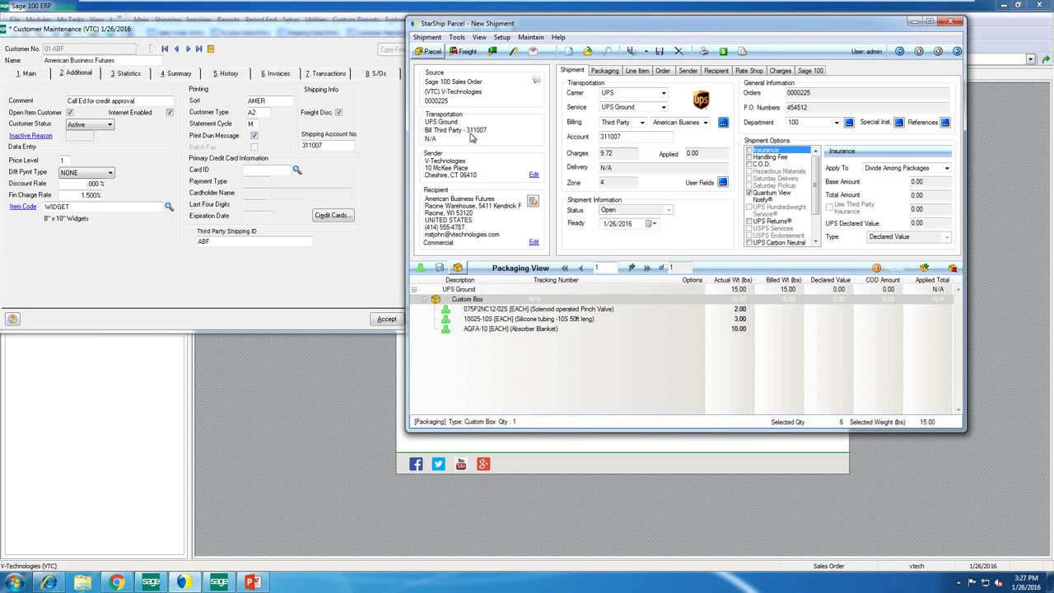
Step: Check the billing account on the shipment against the customer record, and close Customer Maintenance
left_click_drag(644, 137, 575, 130)
left_click(638, 137)
left_click_drag(281, 31, 273, 84)
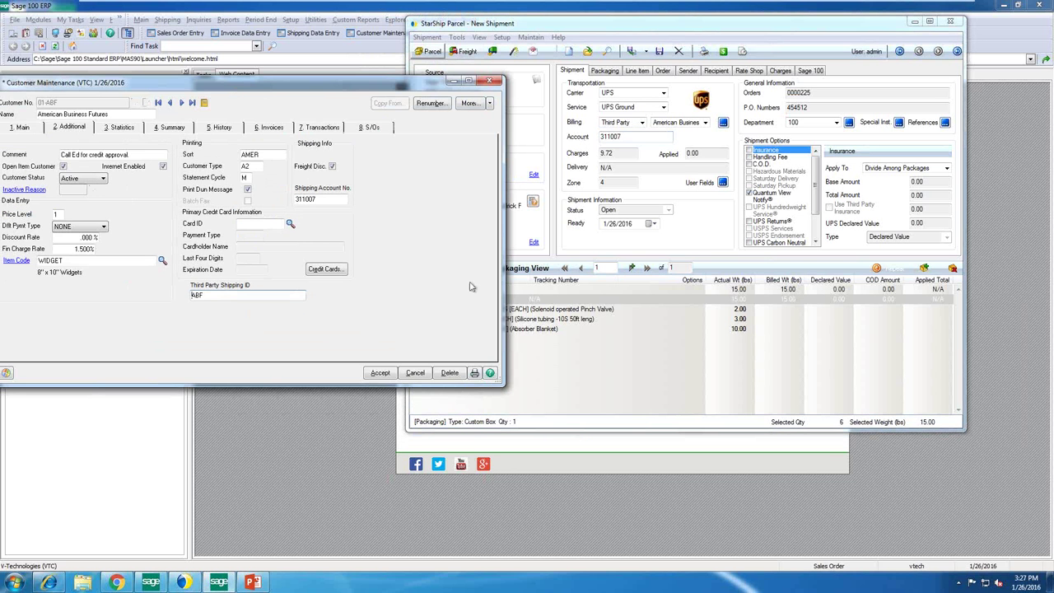
left_click(490, 80)
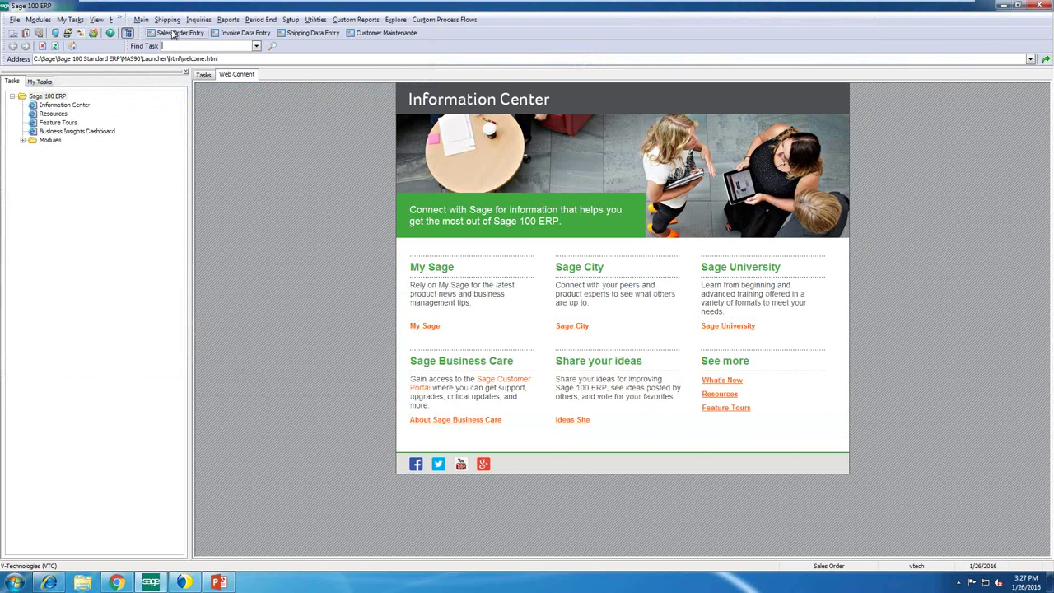
Step: Open Sales Order Entry in Sage 100, examine the order's Confirm To and FOB header fields, and close it
left_click(175, 33)
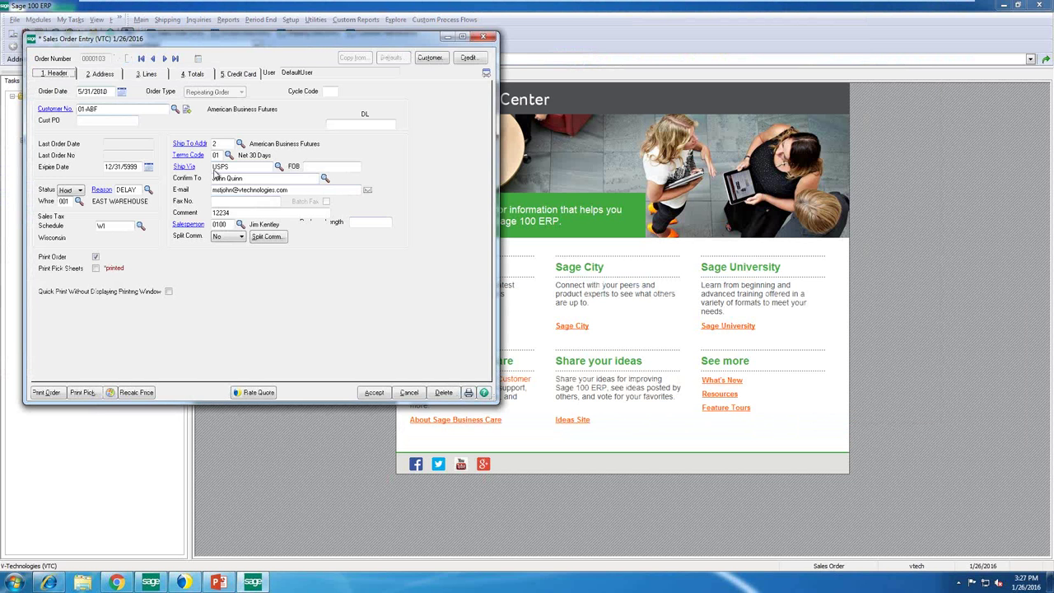
left_click(252, 210)
left_click(321, 166)
left_click(490, 37)
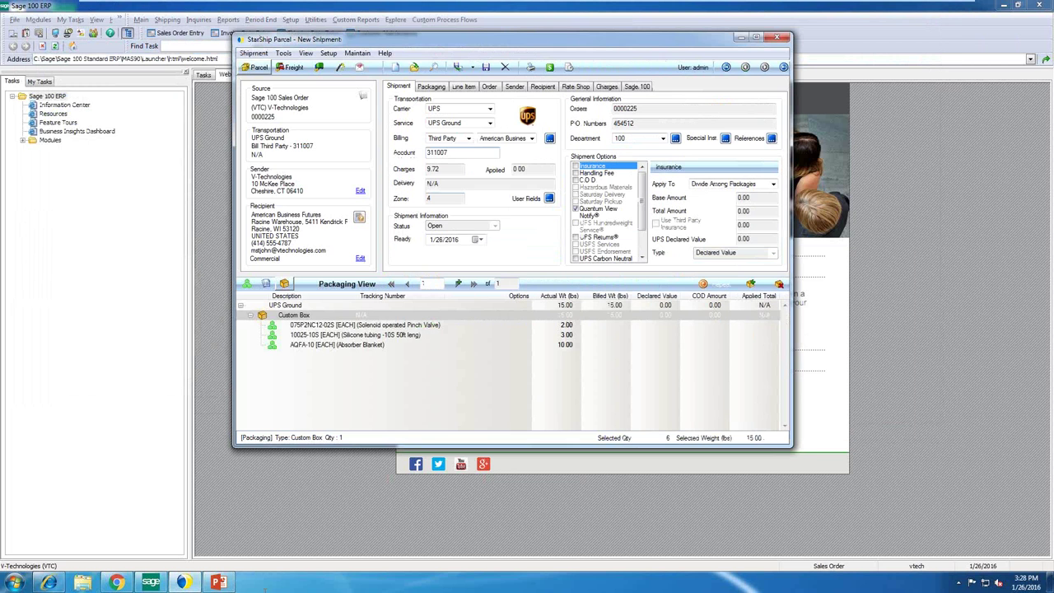
Step: Discard the current parcel shipment without saving, and load another Sage 100 sales order by entering its order number as the source
left_click(435, 405)
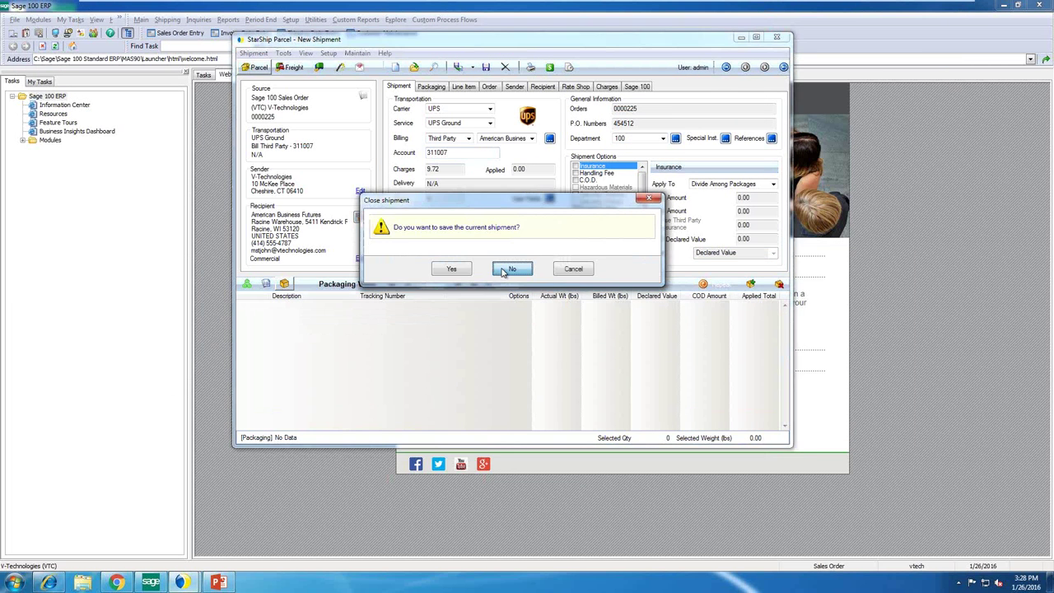
left_click(511, 272)
left_click(511, 271)
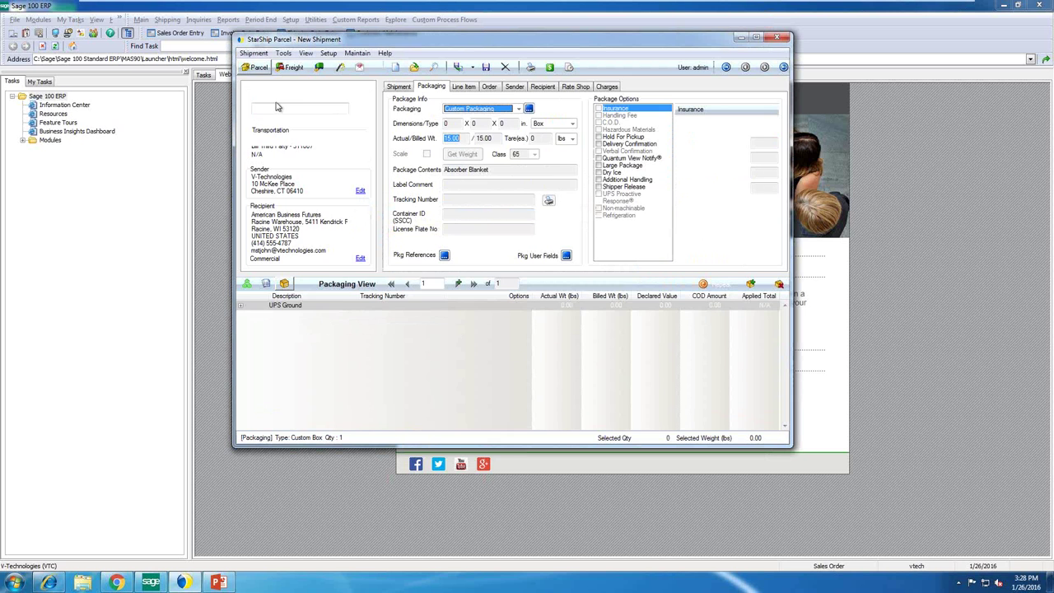
left_click(287, 108)
type("227")
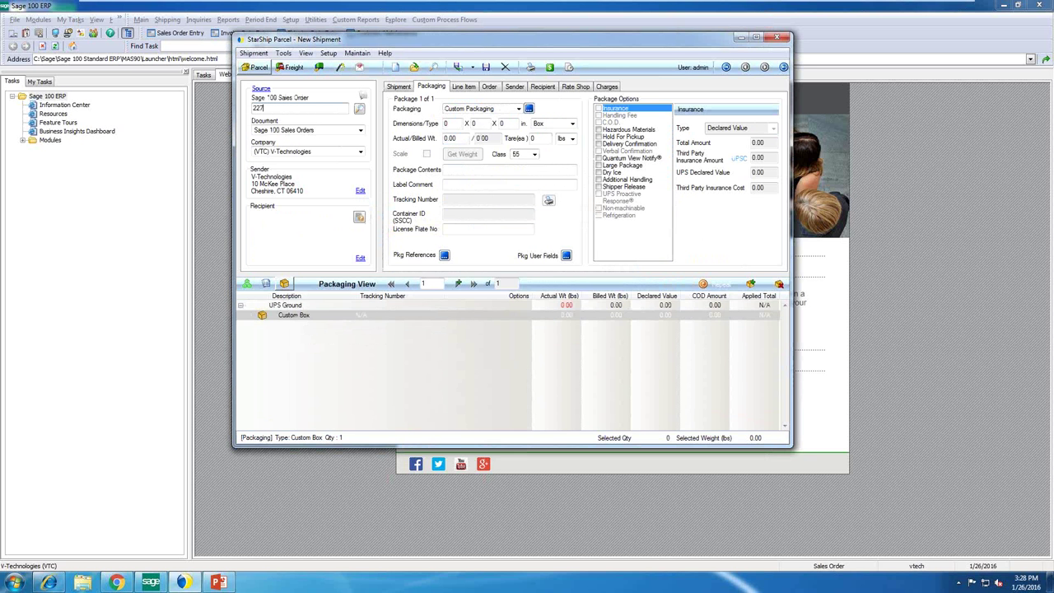
key("Return")
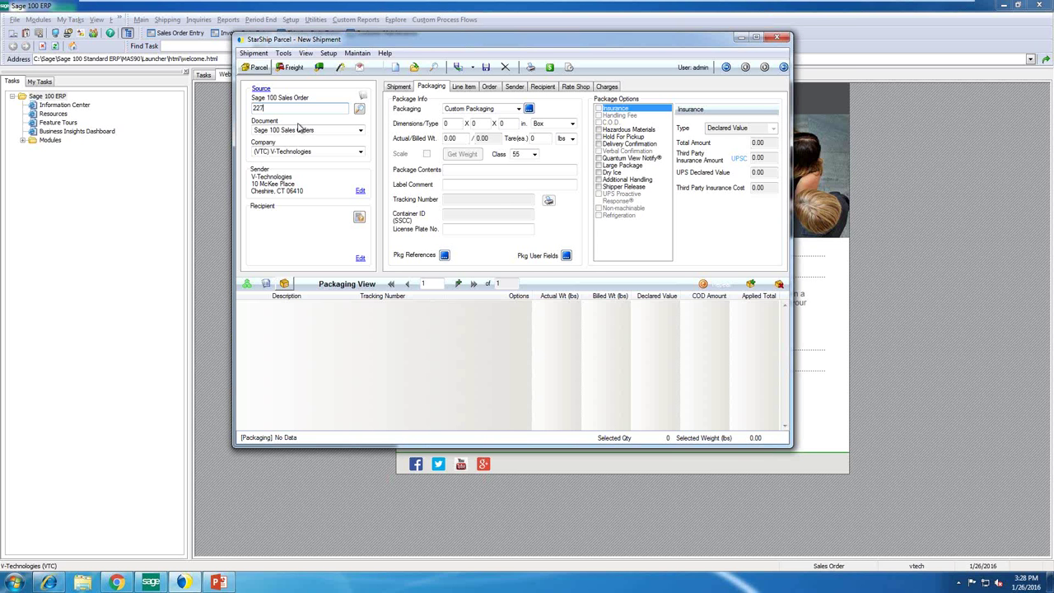
key("Tab")
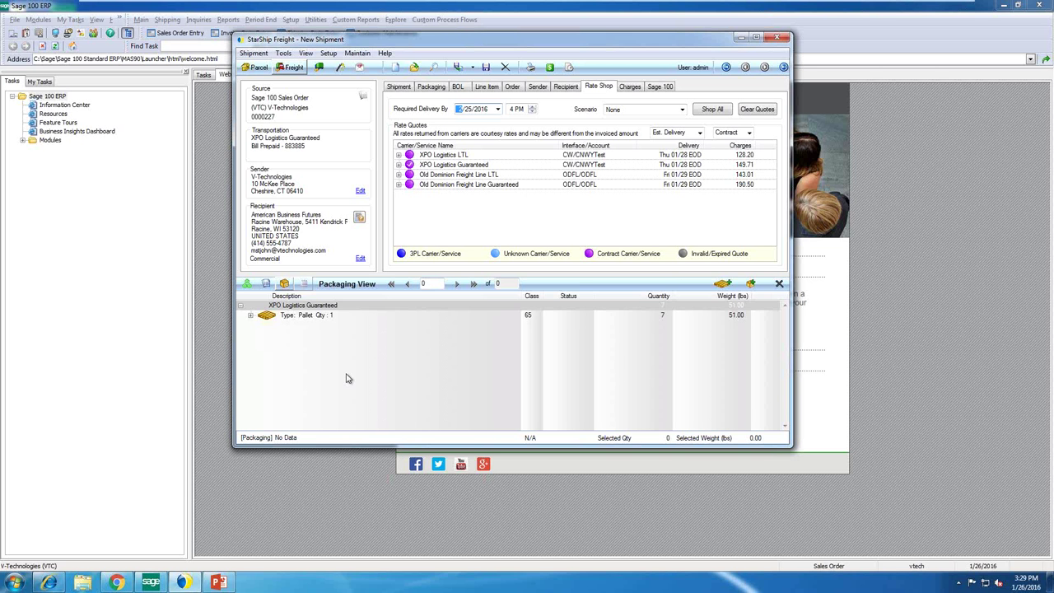
Step: Expand the pallet and its loose items in the packaging view, and add two custom boxes to the pallet
left_click(251, 316)
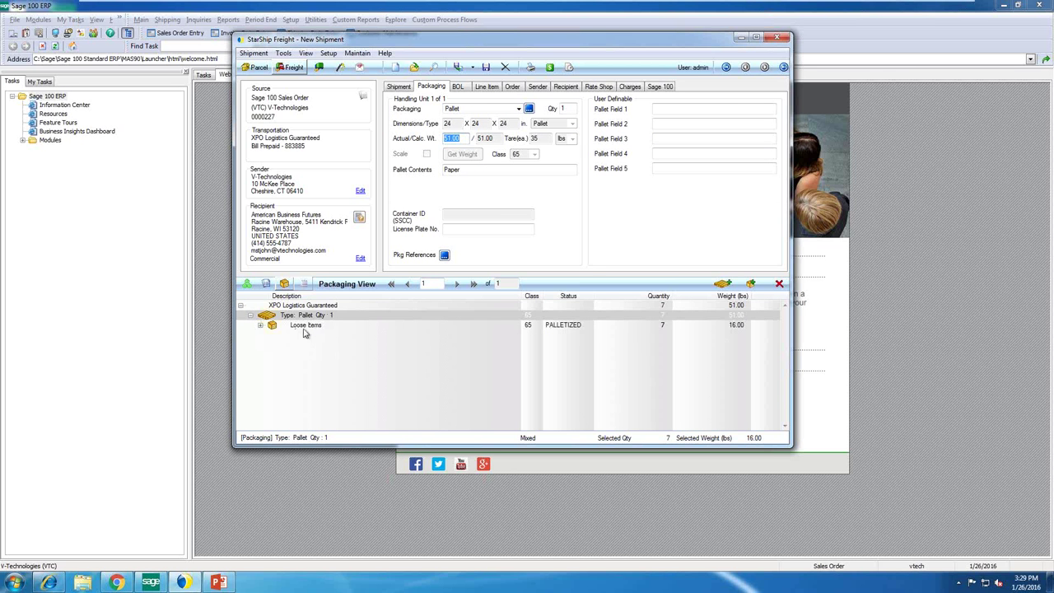
left_click(261, 326)
left_click(272, 326)
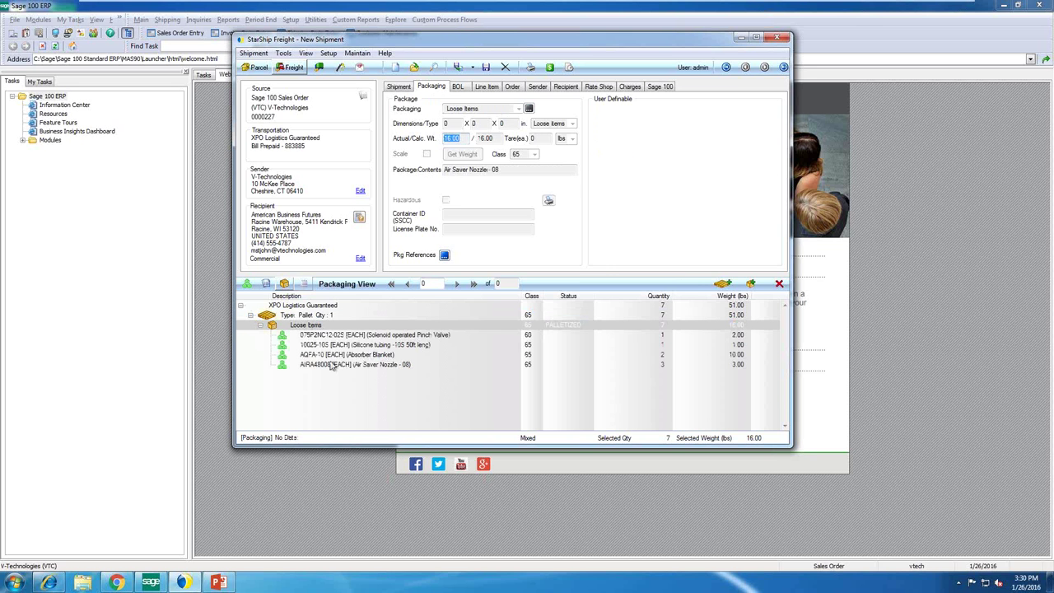
left_click(752, 285)
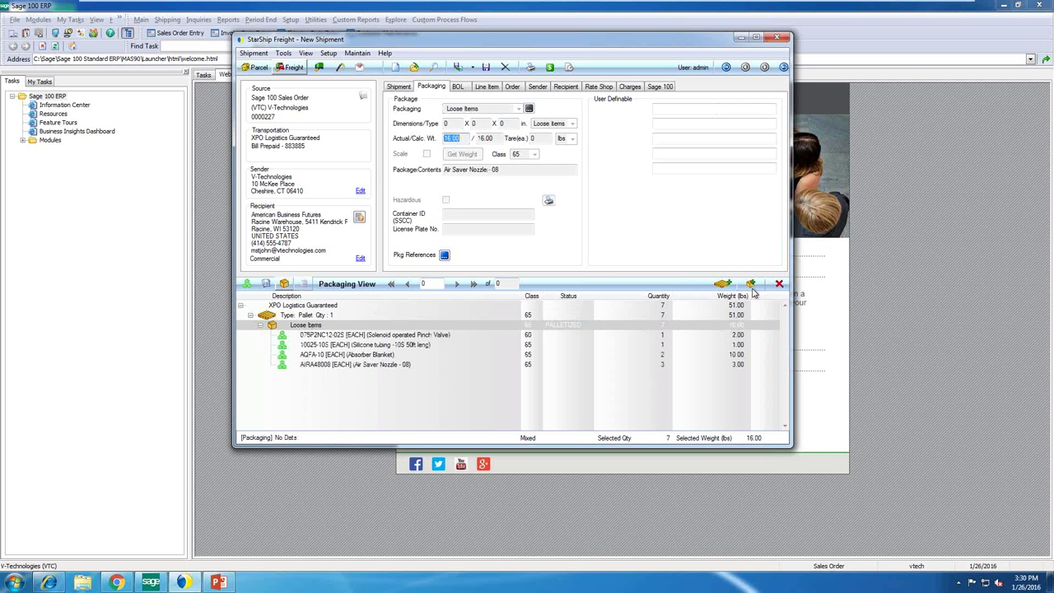
left_click(753, 285)
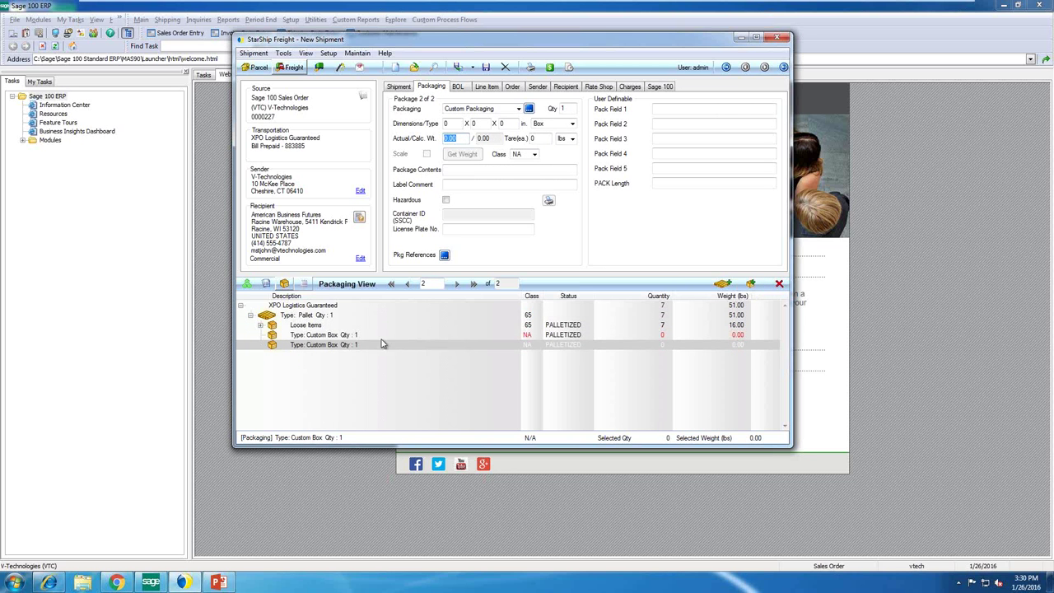
Step: Move the pinch valve and silicone tubing into the first custom box, and the remaining loose items into the second
left_click(260, 326)
left_click(304, 325)
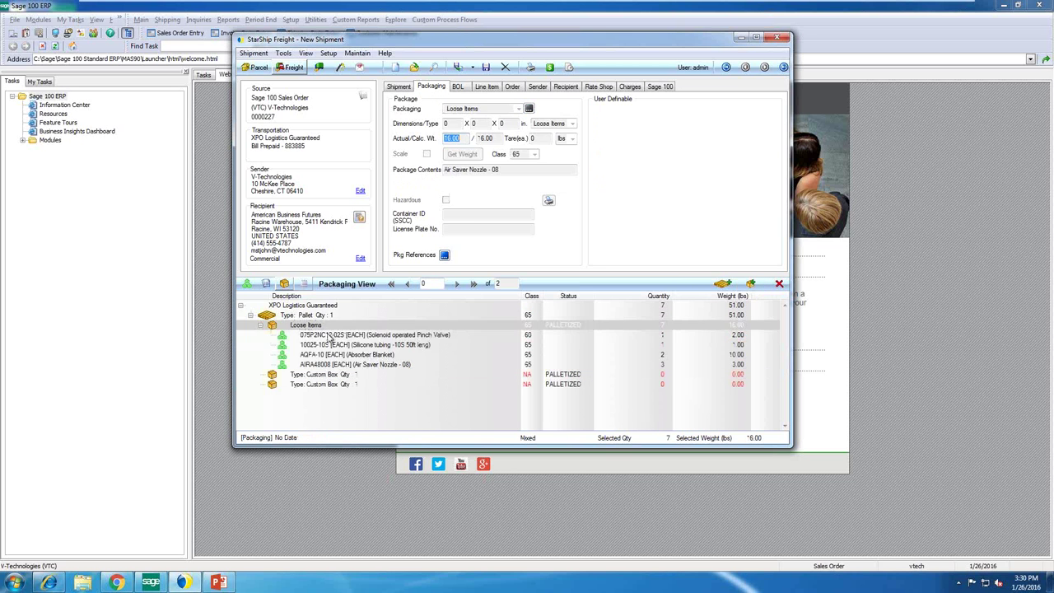
left_click(329, 335)
left_click(330, 345, "shift")
left_click_drag(329, 346, 321, 379)
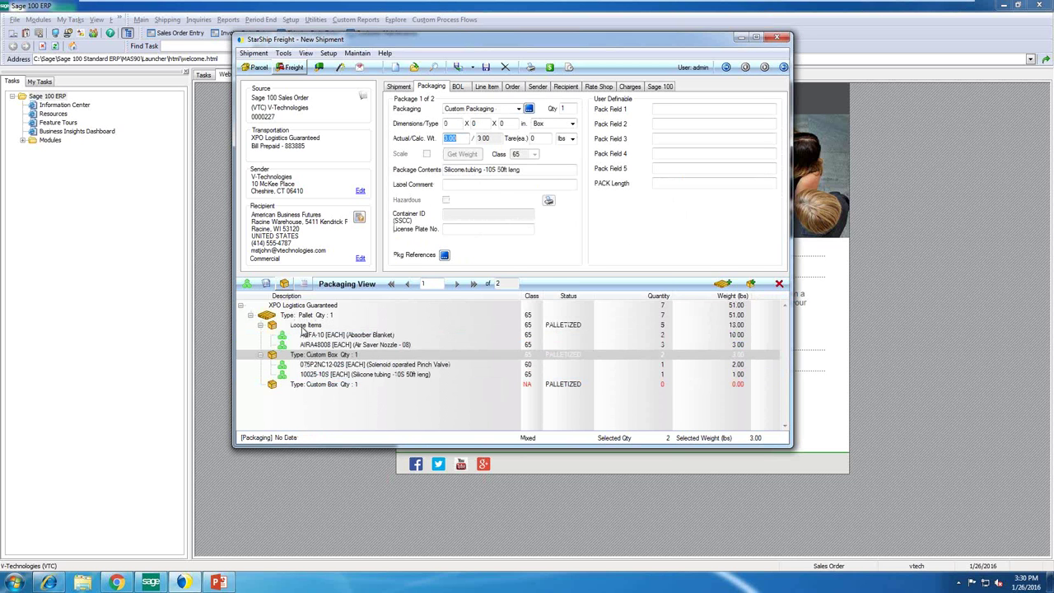
left_click(303, 326)
left_click_drag(303, 326, 311, 387)
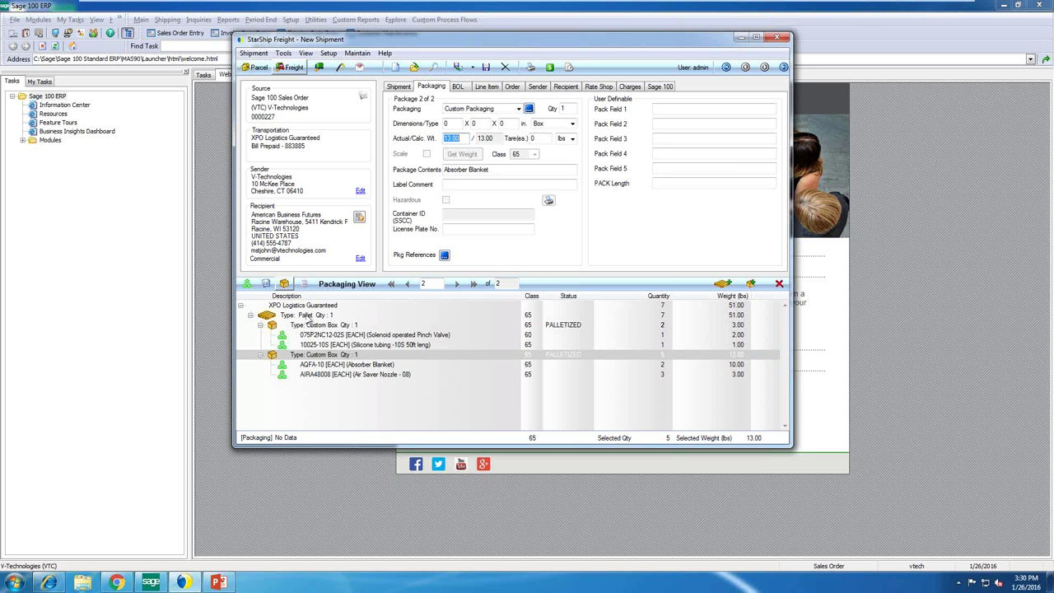
Step: Set the pallet's packaging type to 48x48x48
left_click(308, 317)
left_click(517, 110)
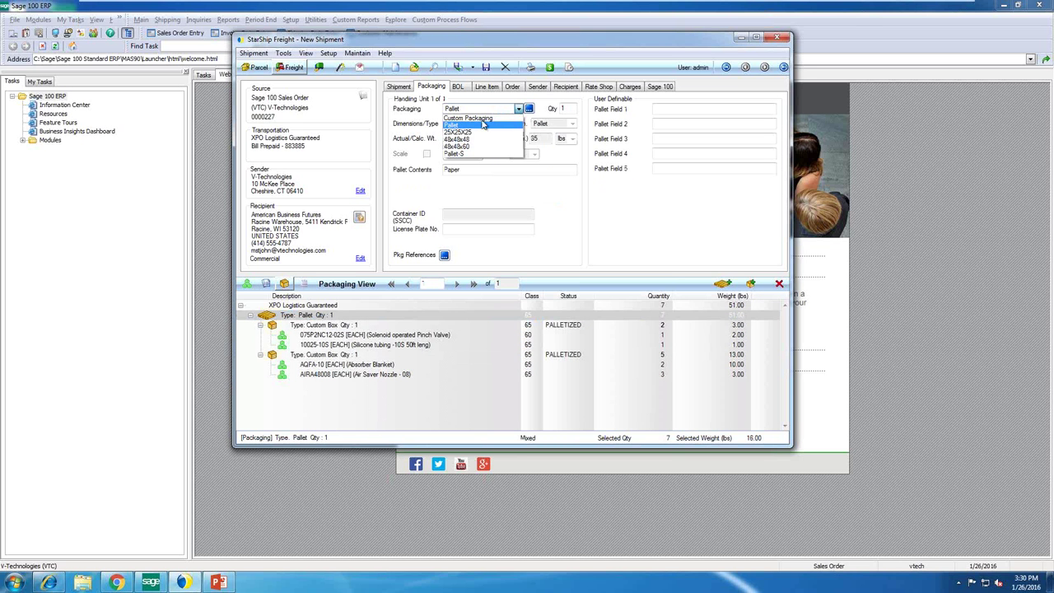
left_click(466, 144)
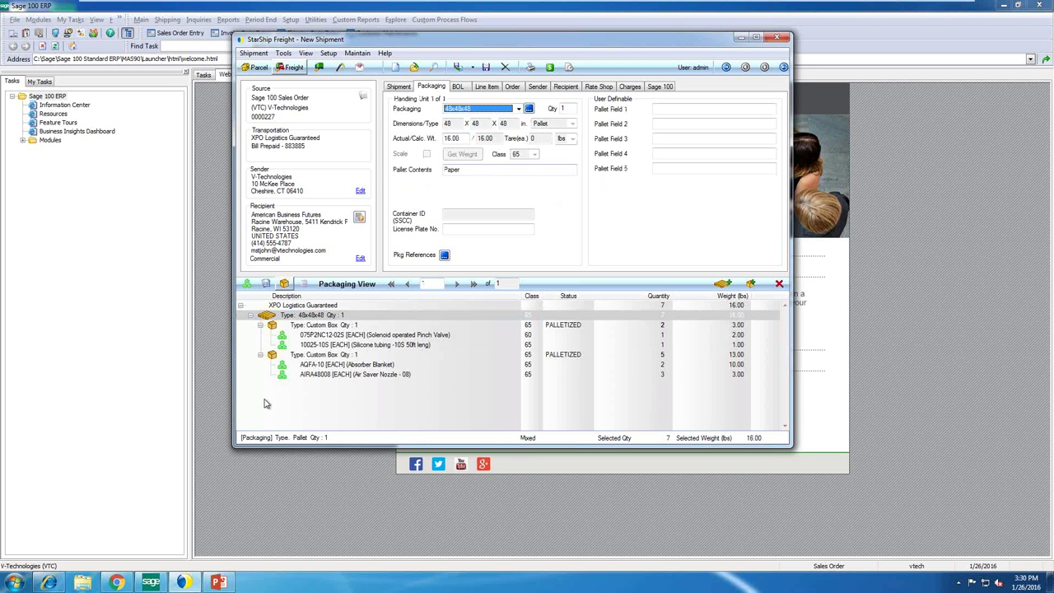
Step: Set the first box's packaging to Medium Box and the second box's packaging to Large Sheet
left_click(329, 325)
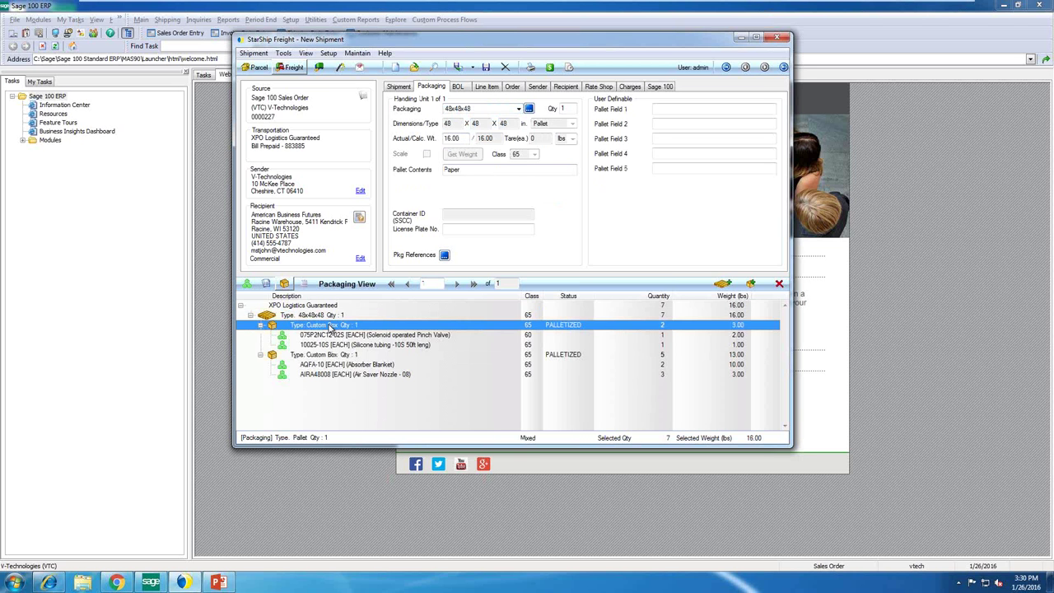
left_click(517, 109)
left_click(476, 125)
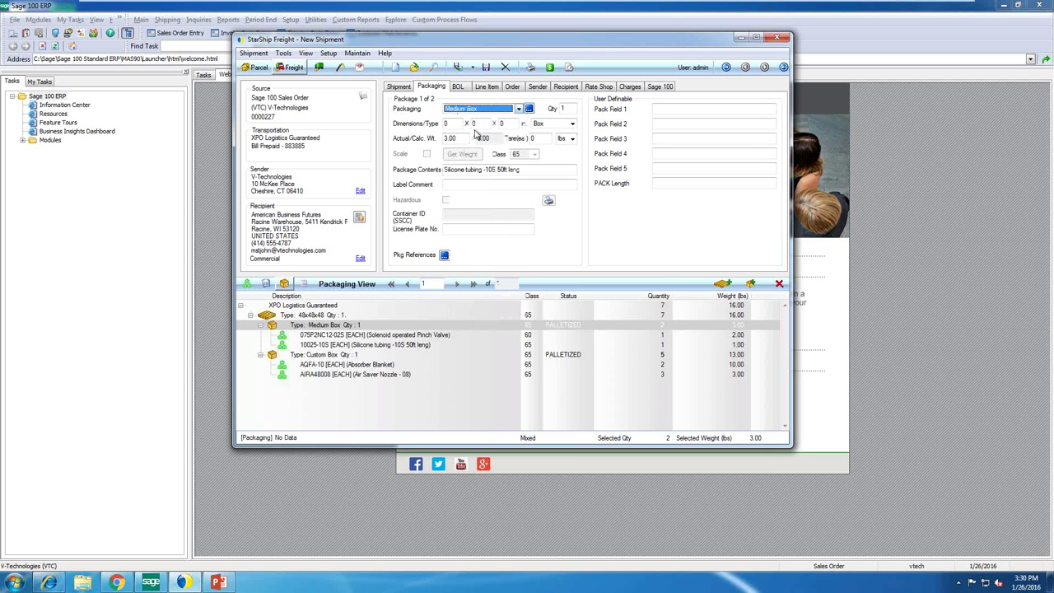
left_click(311, 356)
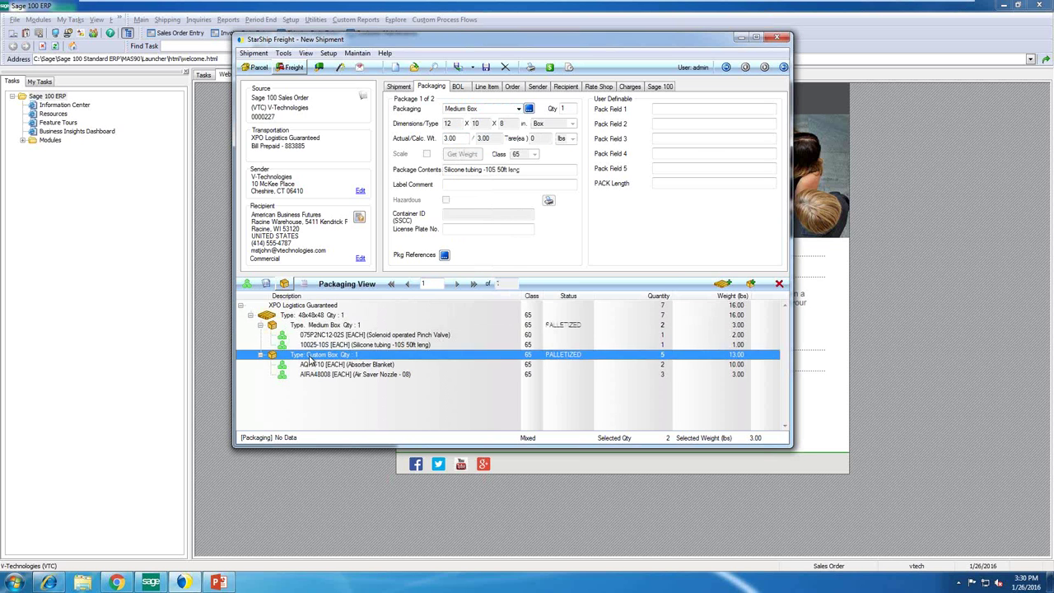
left_click(518, 109)
left_click(471, 226)
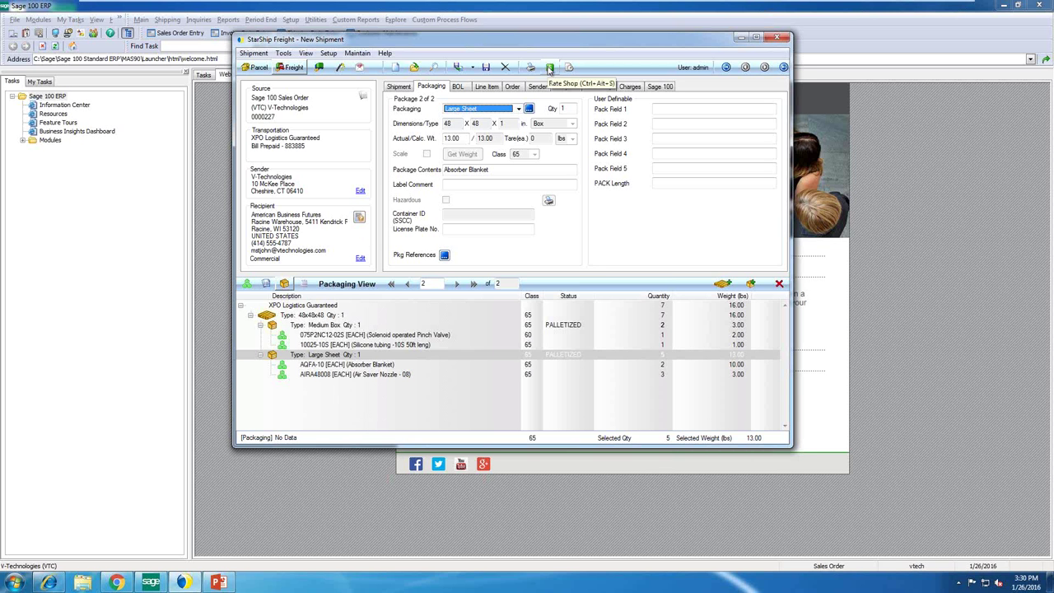
Step: Process the XPO Logistics Guaranteed freight shipment to produce its bill of lading
left_click(458, 68)
left_click(458, 67)
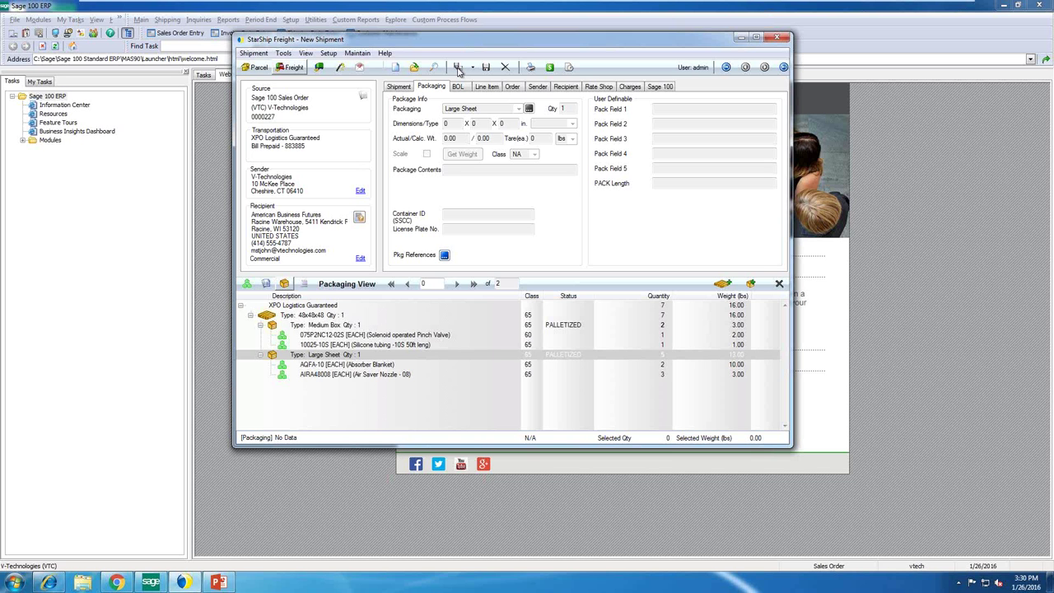
left_click(457, 67)
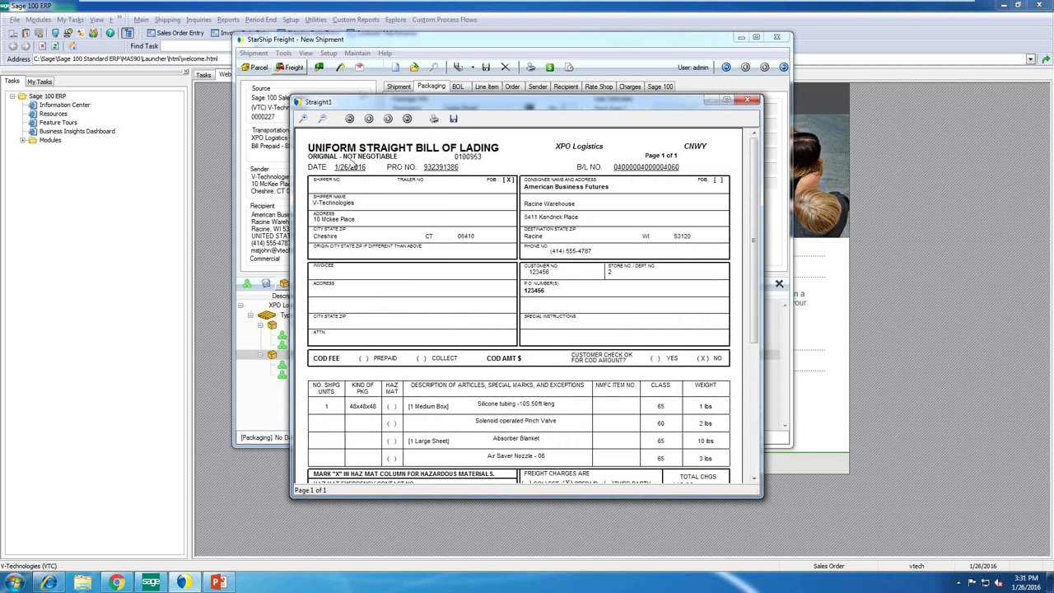
Step: Enlarge the bill of lading preview to examine the whole document, and close it
left_click_drag(381, 105, 294, 21)
left_click_drag(673, 414, 680, 578)
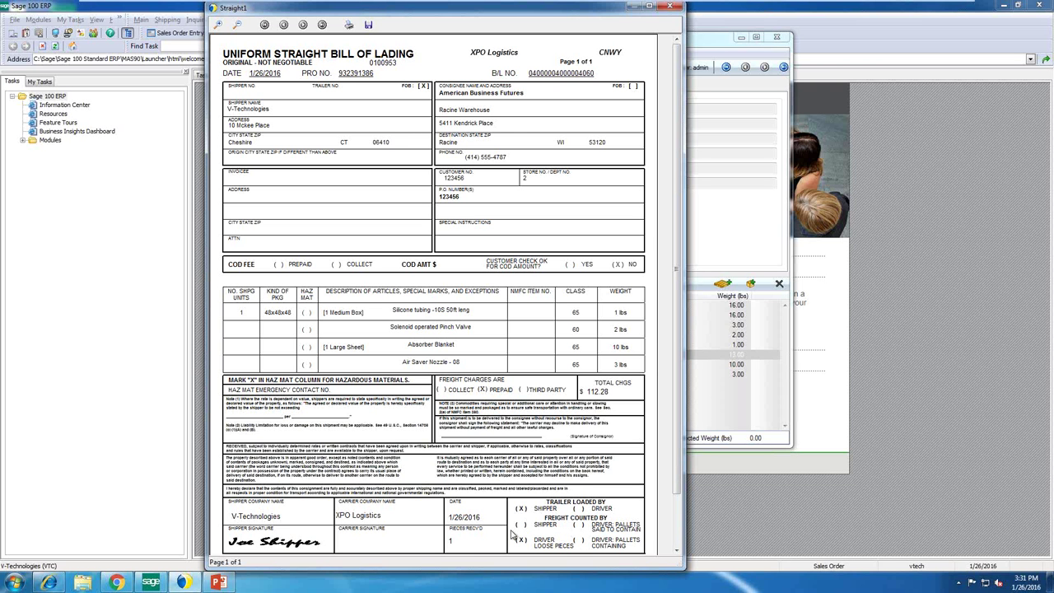
left_click(669, 8)
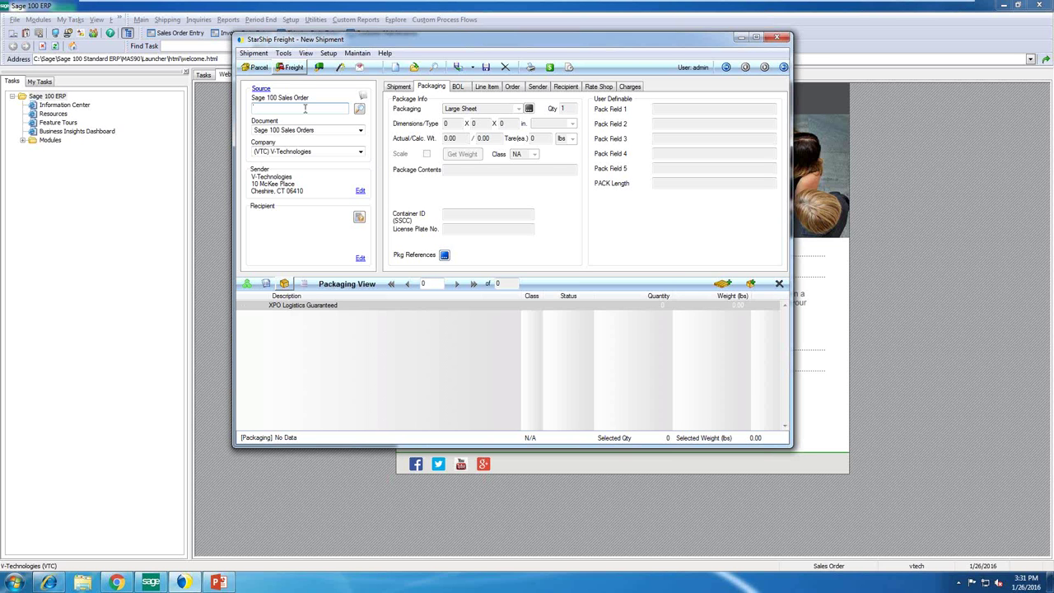
Step: Minimize StarShip, switch to the eNotify Email Viewer in Chrome, reload it, log on with the prefilled credentials, and show the pending emails
left_click(741, 40)
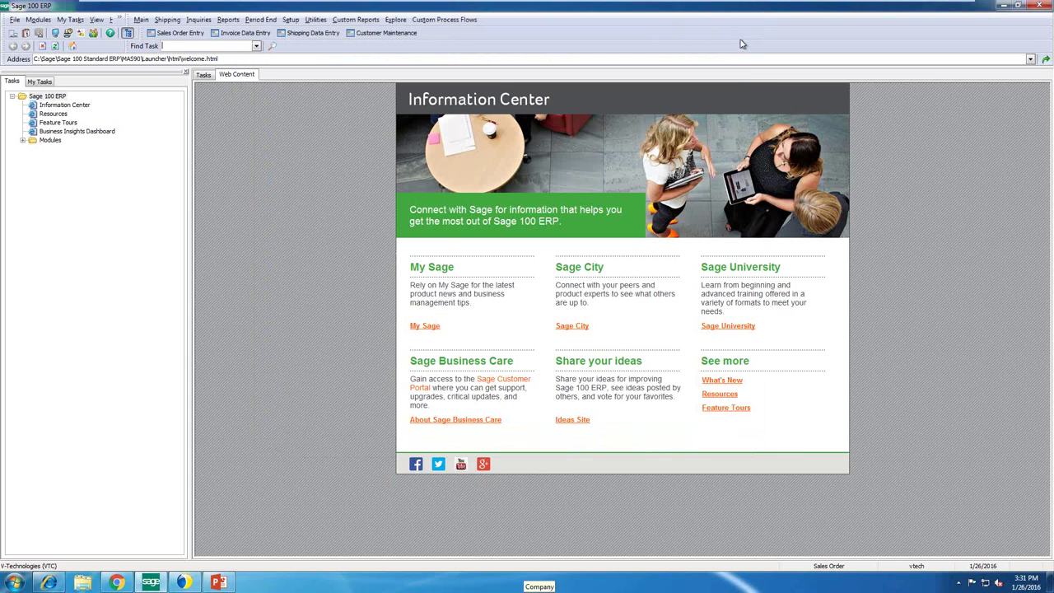
left_click(117, 582)
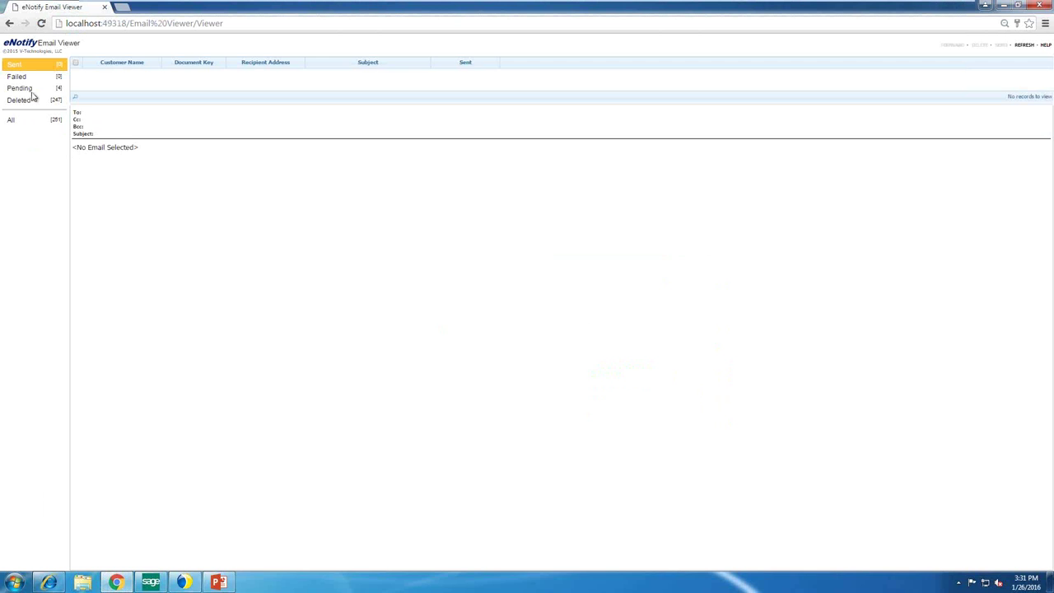
left_click(41, 23)
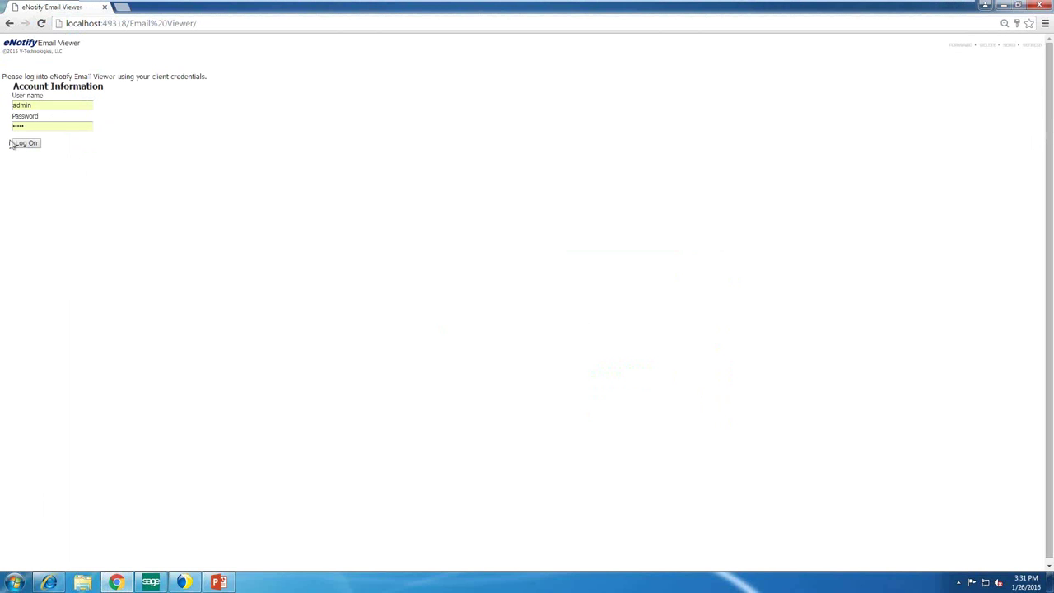
left_click(27, 147)
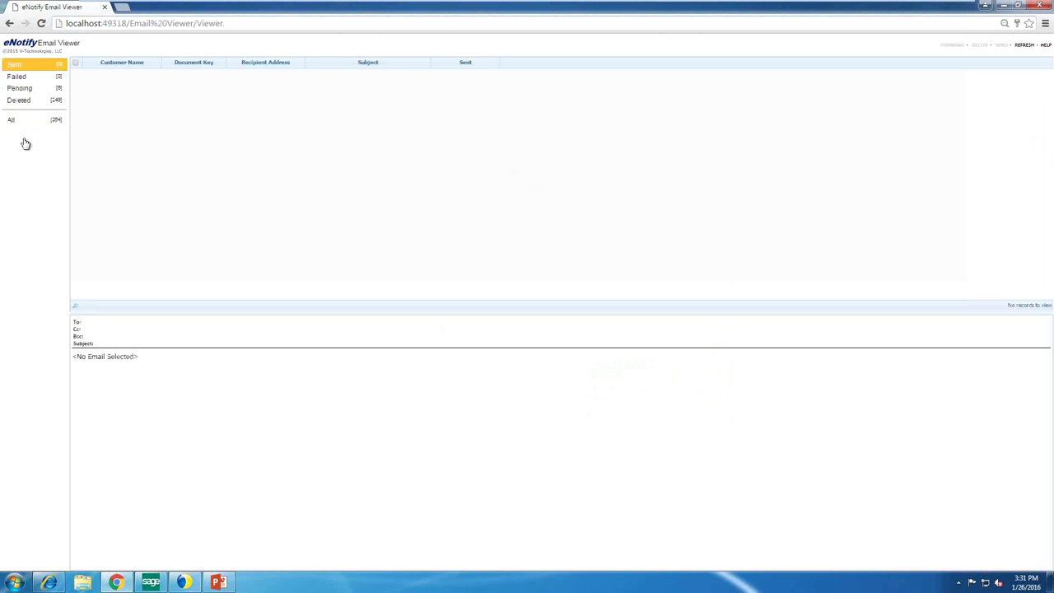
left_click(23, 89)
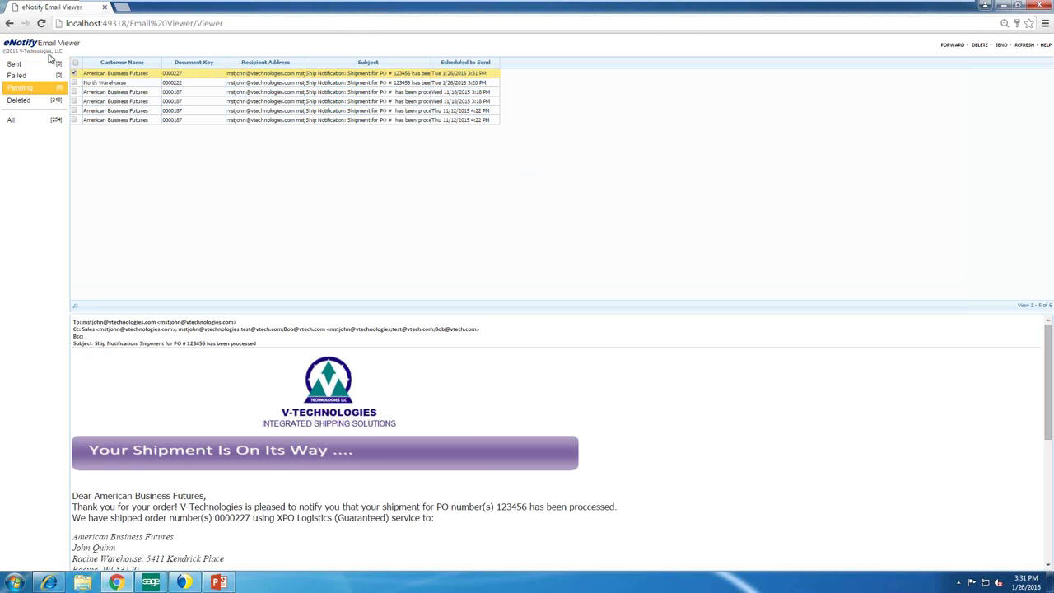
Step: Enlarge the email preview and examine the ship notification's PO number, order, carrier, recipient address, delivery date, tracking and package contents
left_click_drag(227, 317, 197, 96)
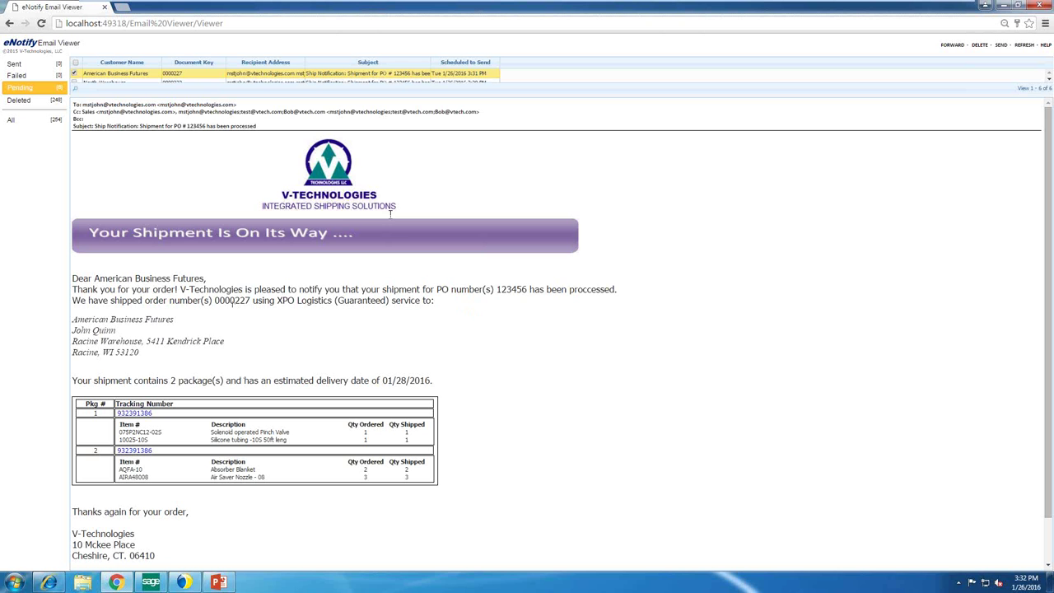
left_click_drag(436, 289, 528, 292)
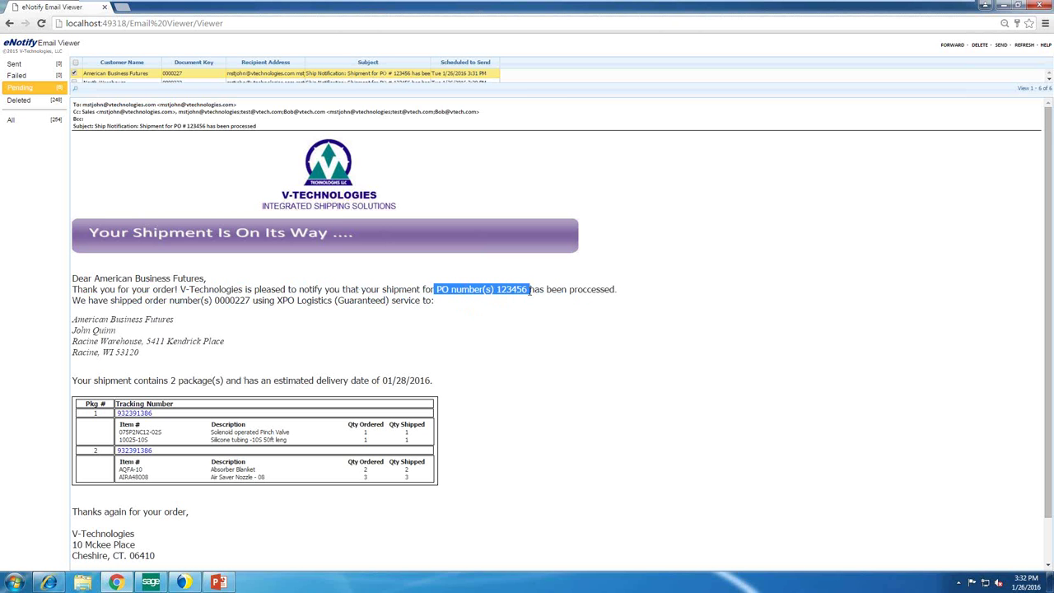
left_click_drag(140, 299, 445, 301)
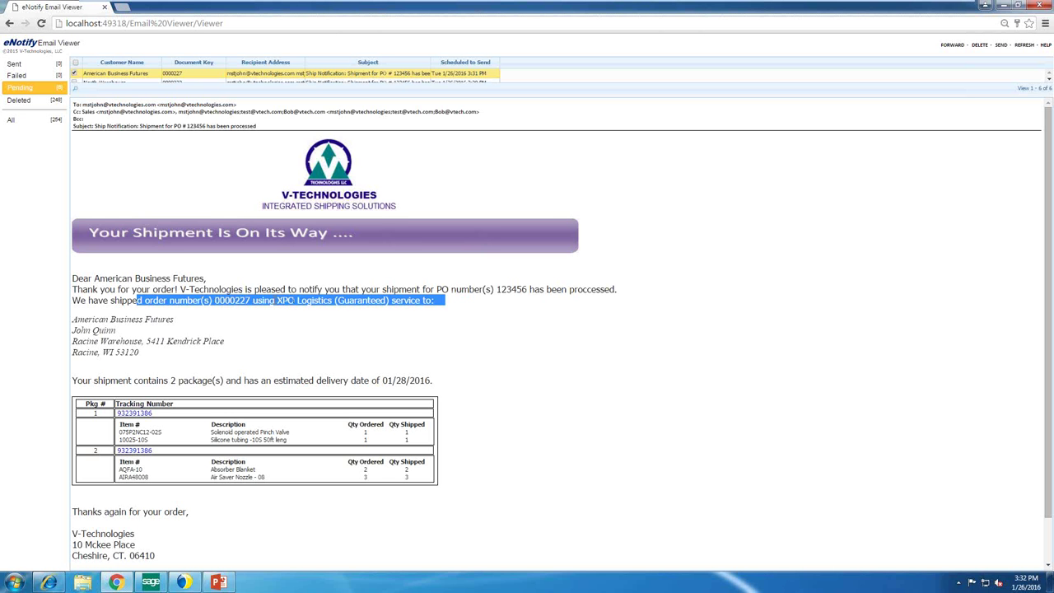
left_click_drag(277, 300, 320, 301)
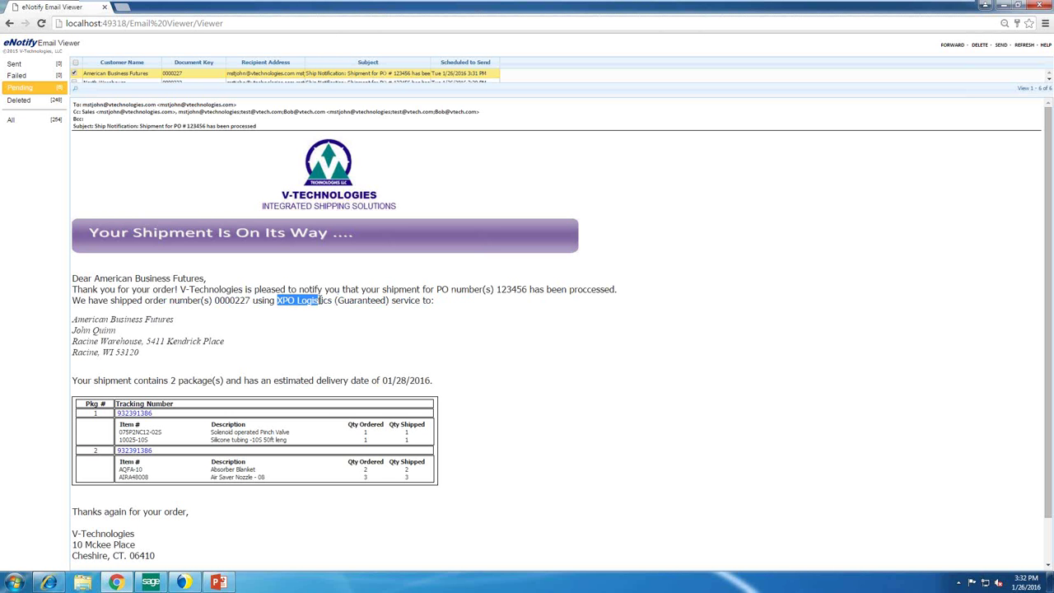
left_click_drag(99, 319, 97, 352)
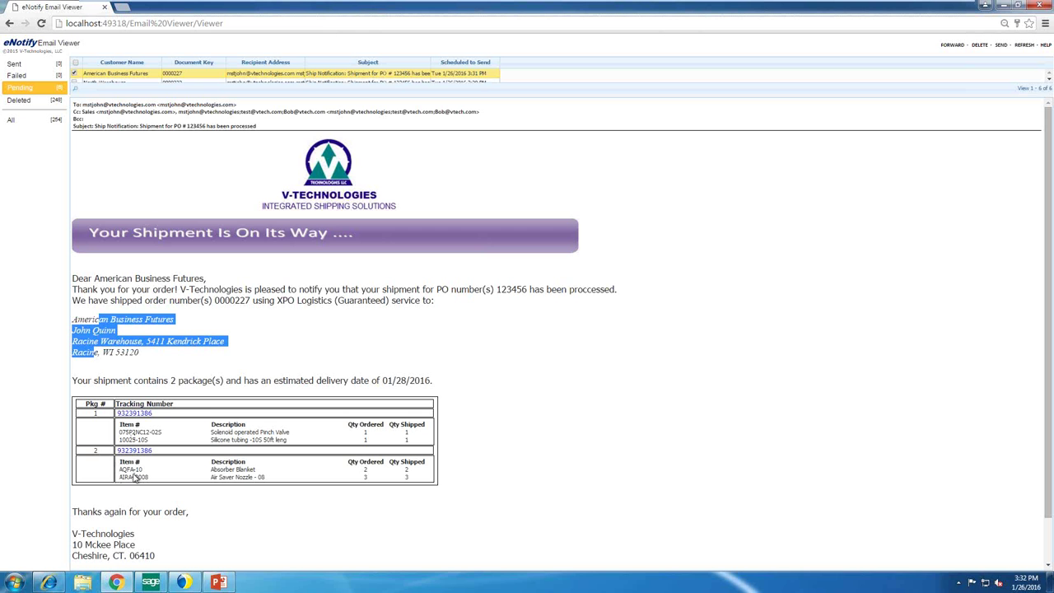
left_click_drag(379, 380, 437, 382)
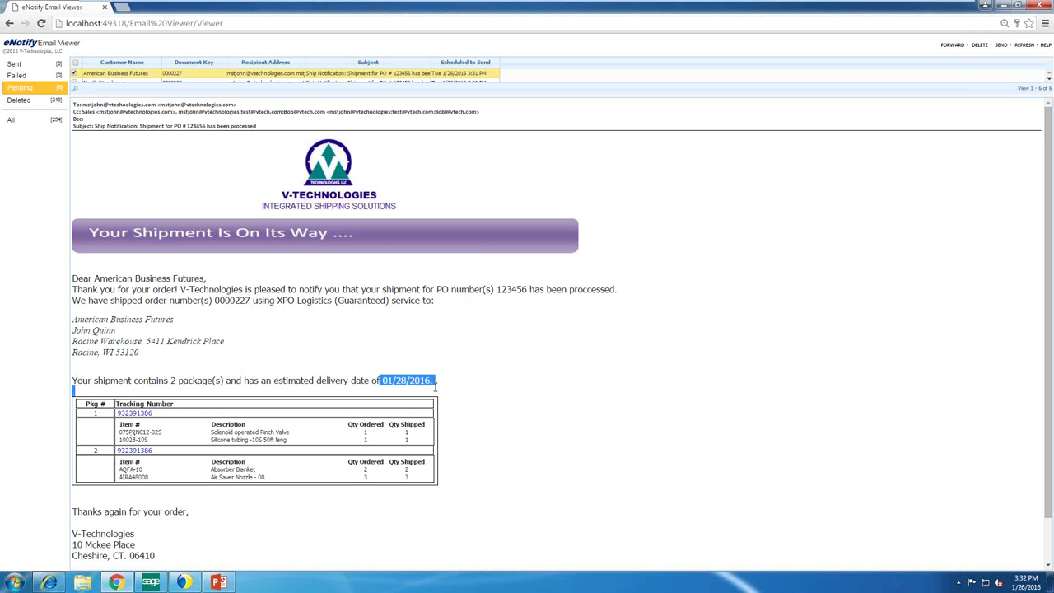
left_click(278, 399)
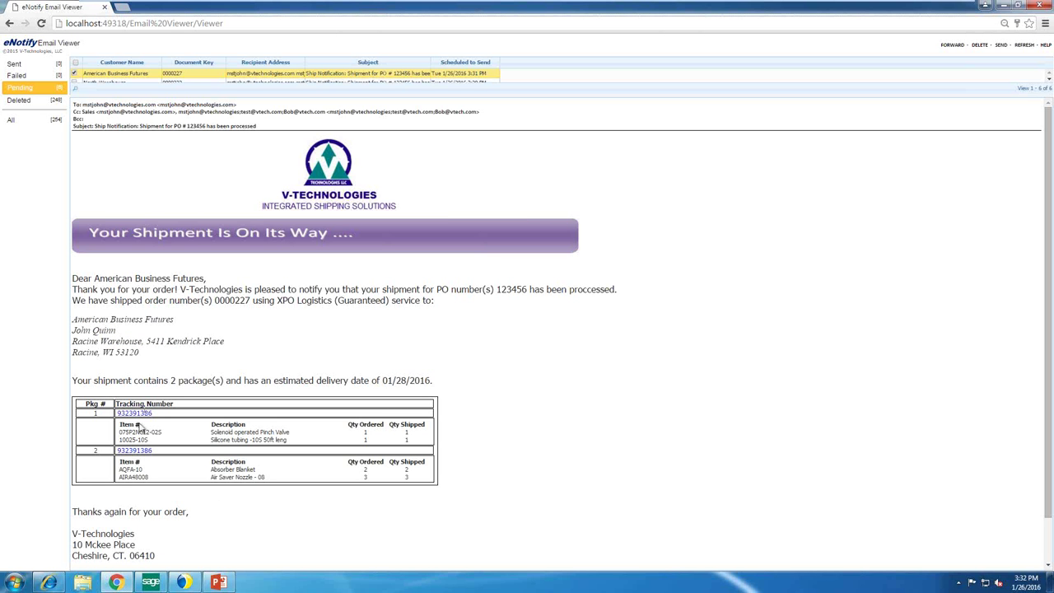
scroll(138, 424, "down", 1)
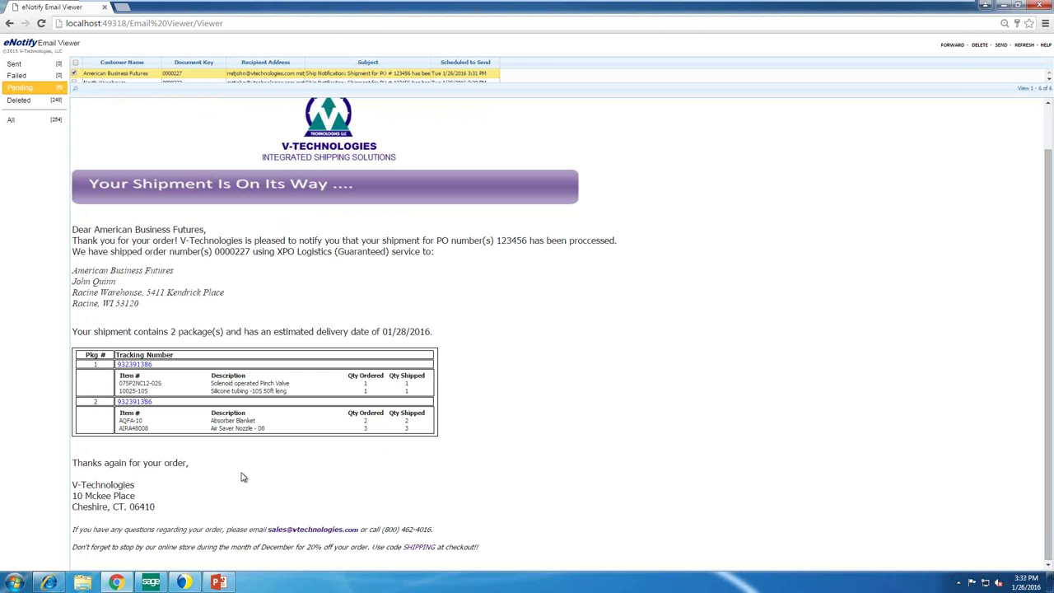
Step: Show more of the pending email list, add an older American Business Futures notification to the selection, and check the failed emails before returning to pending
double_click(307, 544)
left_click_drag(143, 93, 143, 126)
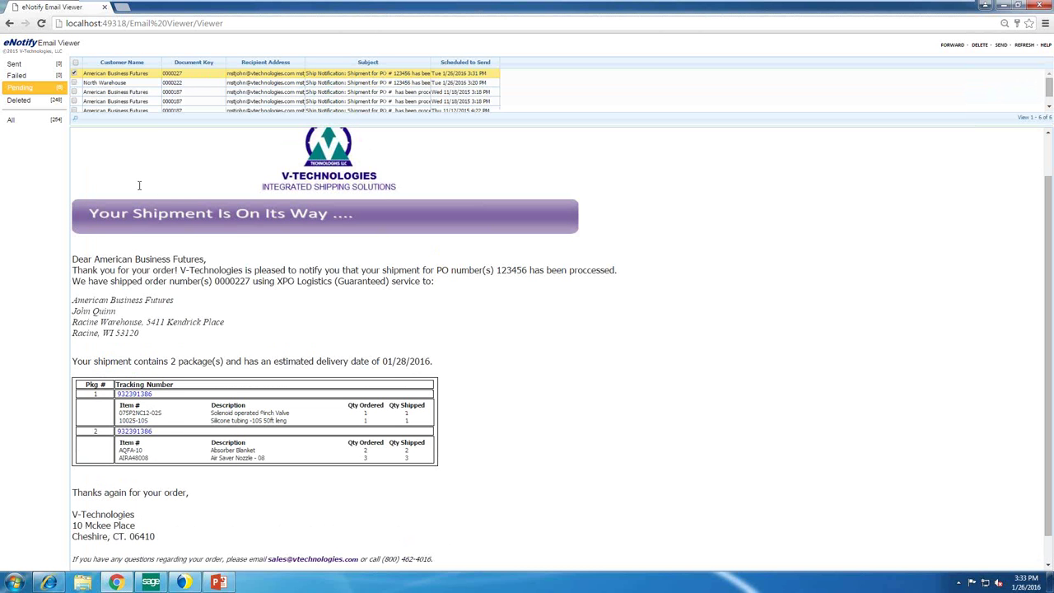
left_click(74, 92)
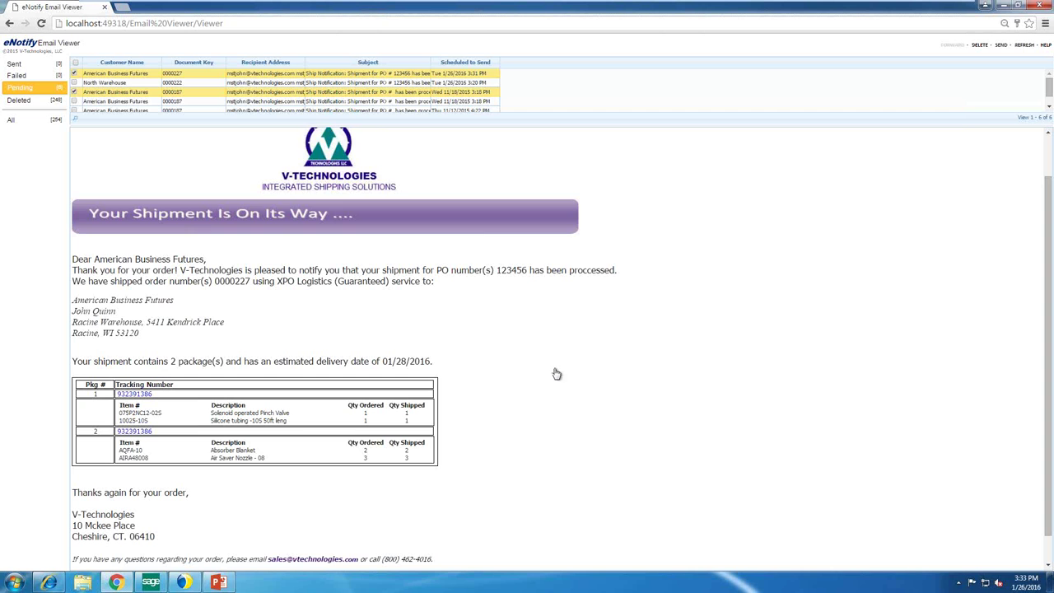
left_click(23, 79)
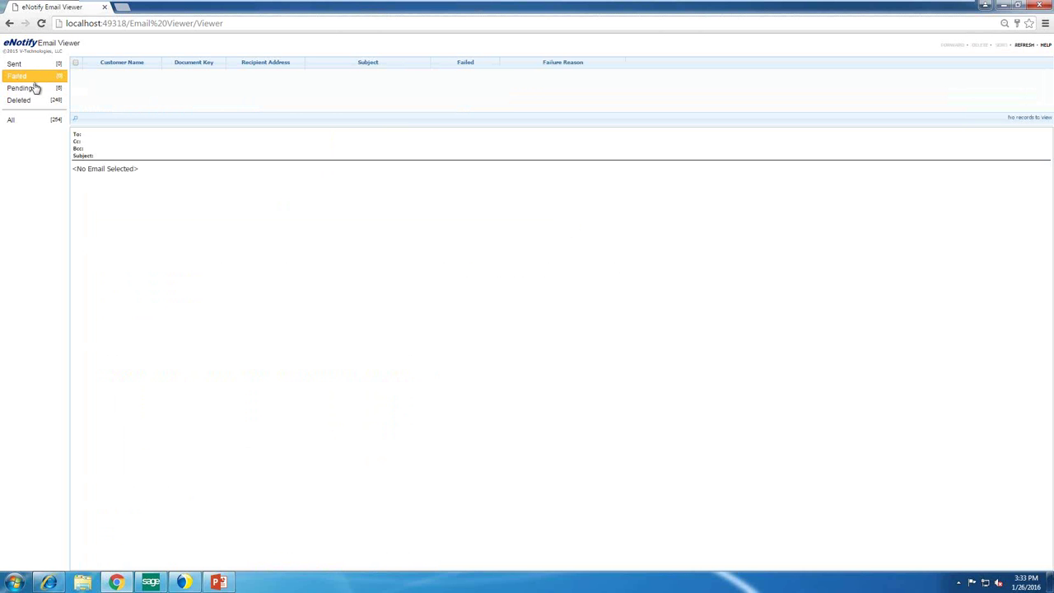
left_click(20, 88)
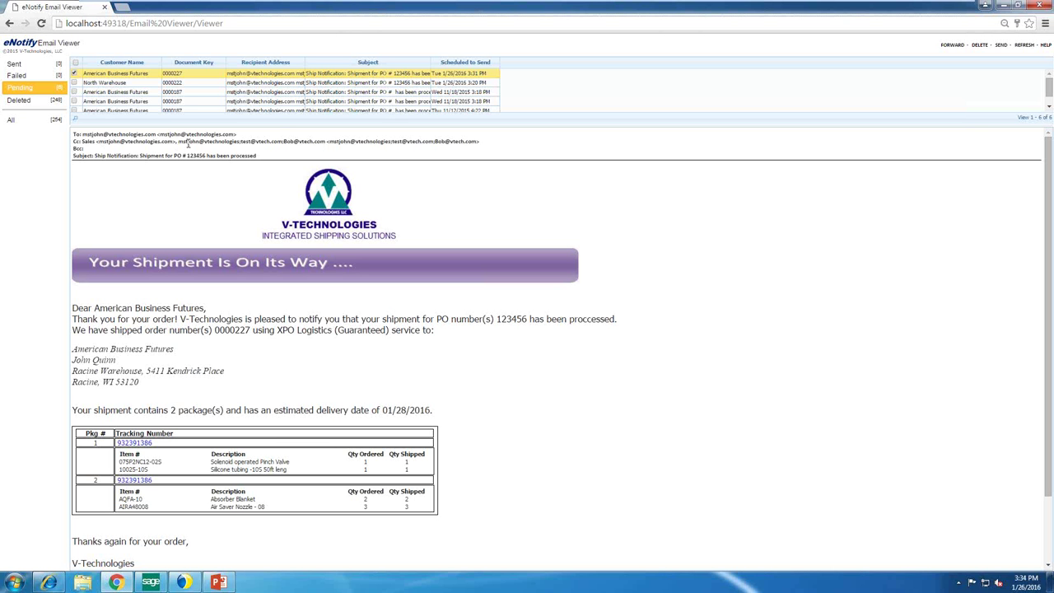
Step: Switch to Sage 100, bring up the first customer record in Customer Maintenance, and examine its E-mail Address and Tracking Email fields
left_click(151, 583)
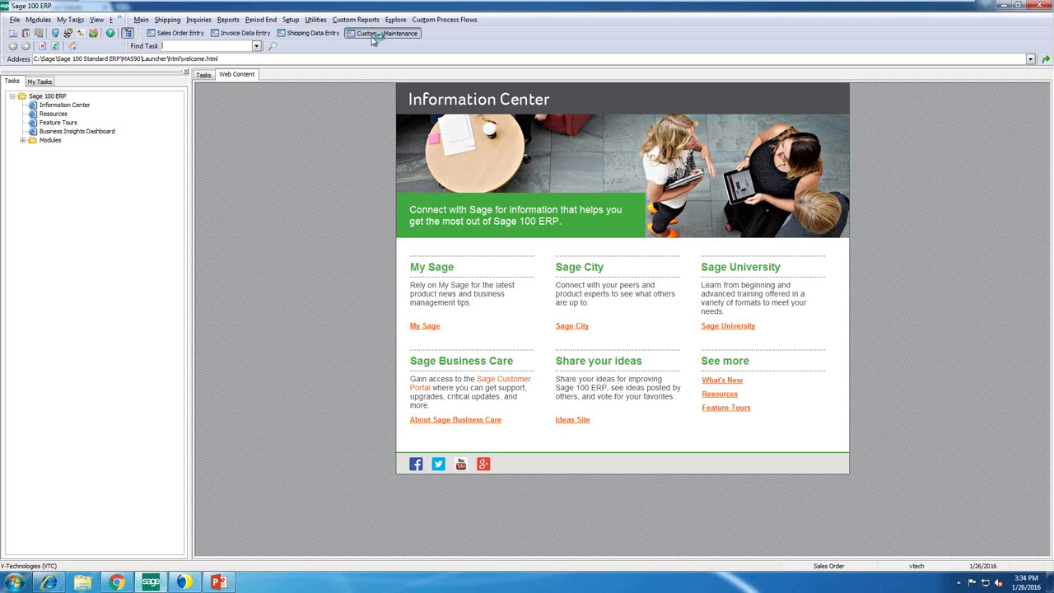
left_click(372, 36)
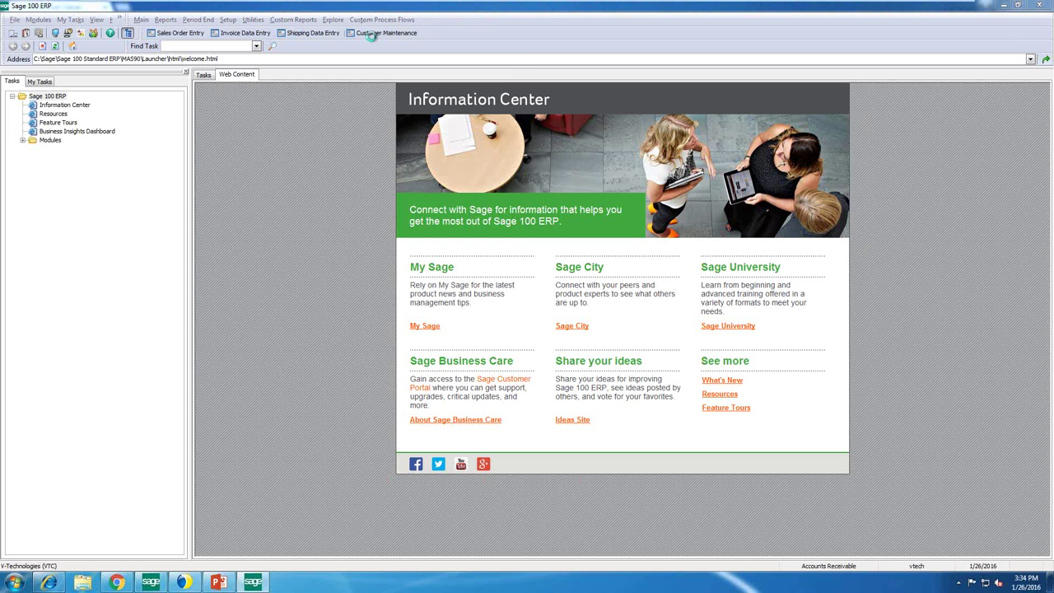
left_click(170, 105)
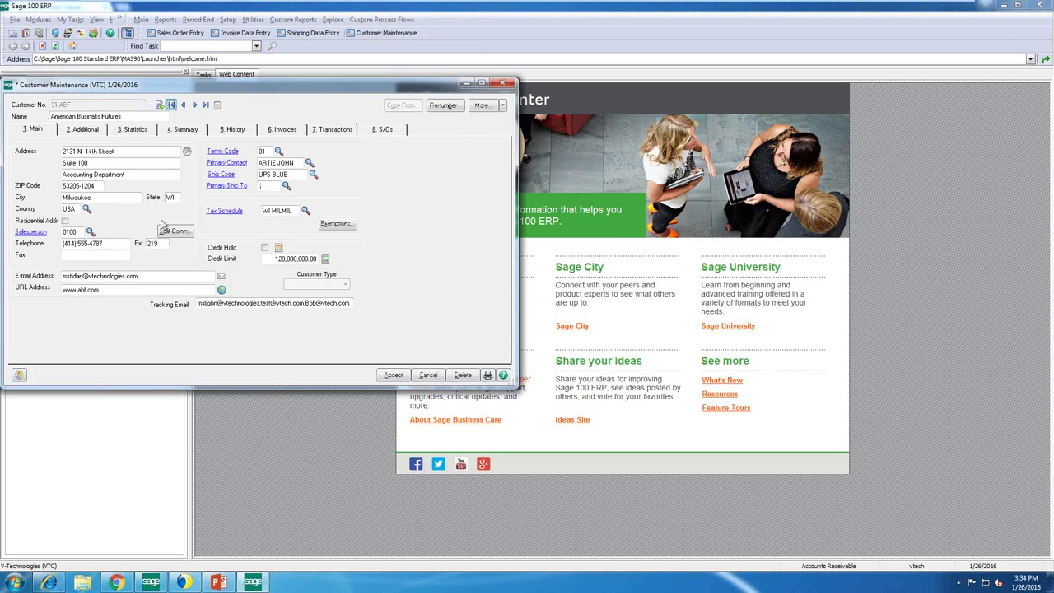
left_click(62, 276)
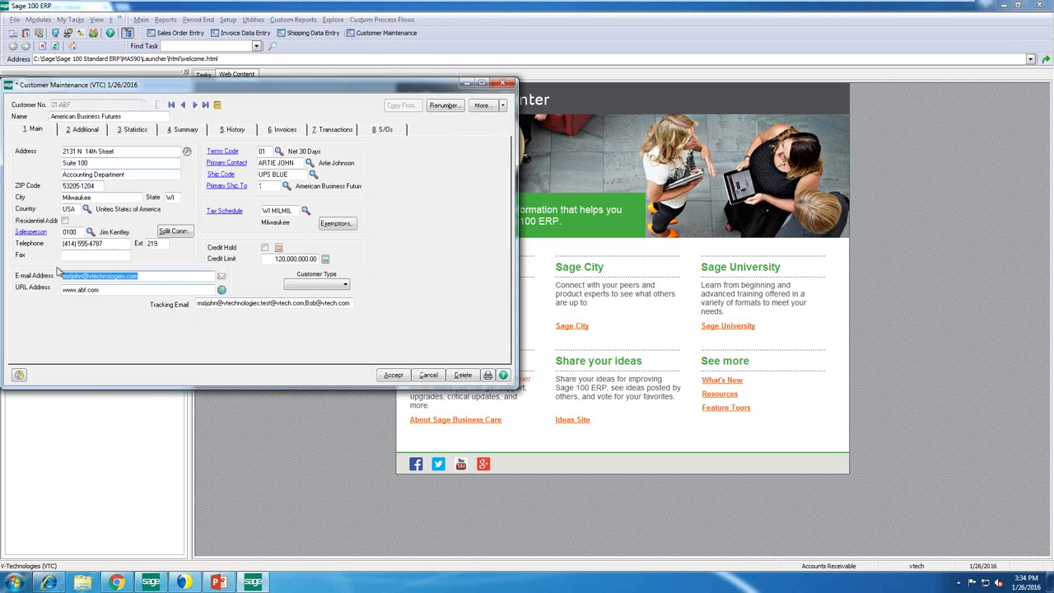
left_click(348, 303)
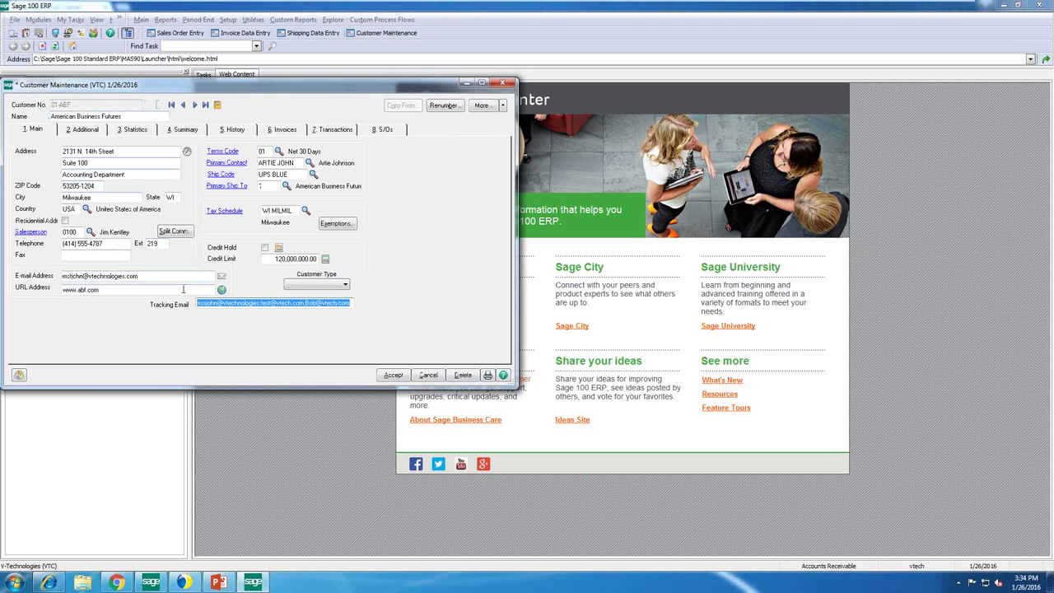
left_click(320, 313)
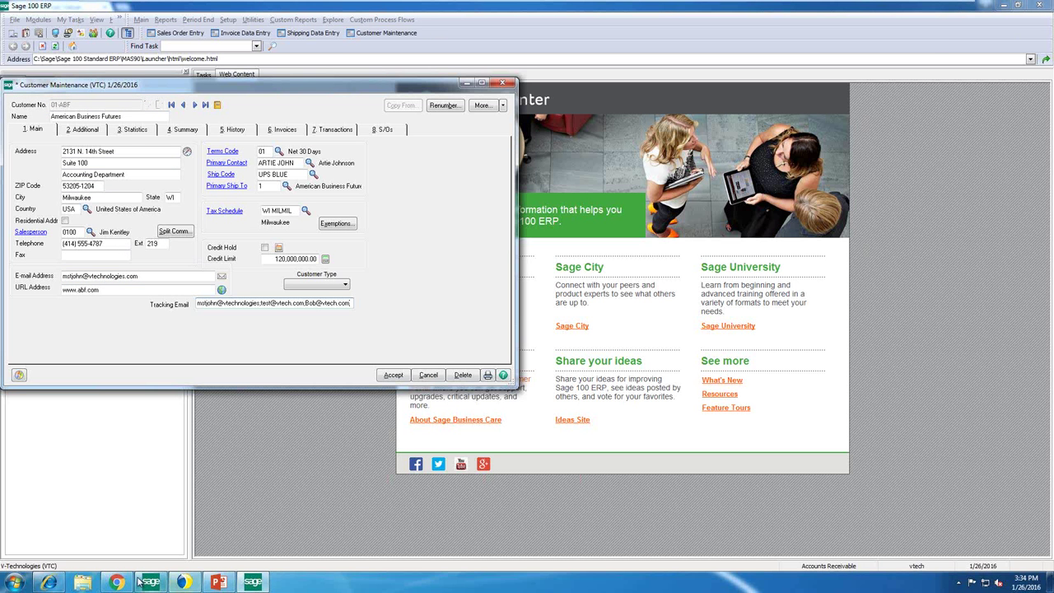
Step: Switch to StarShip, move its window aside, and show the Shipment details of a new parcel shipment
left_click(181, 582)
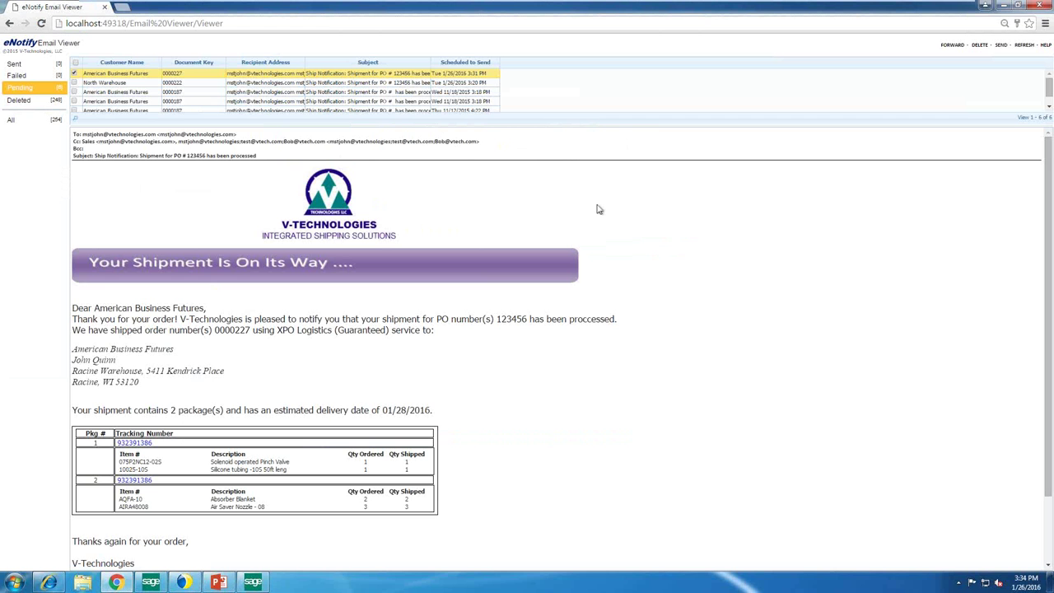
left_click(184, 582)
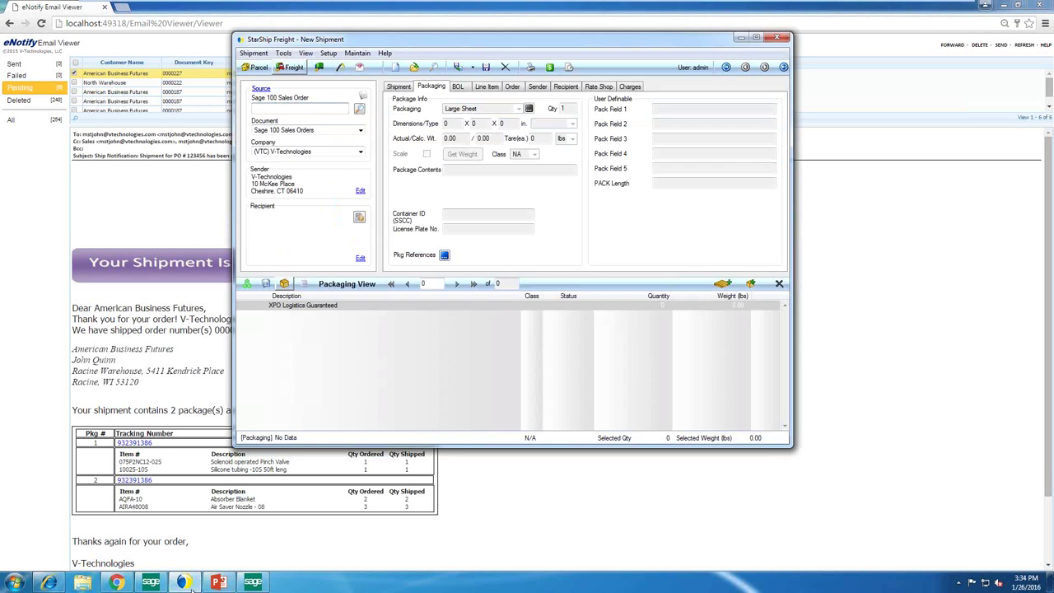
left_click_drag(513, 42, 634, 45)
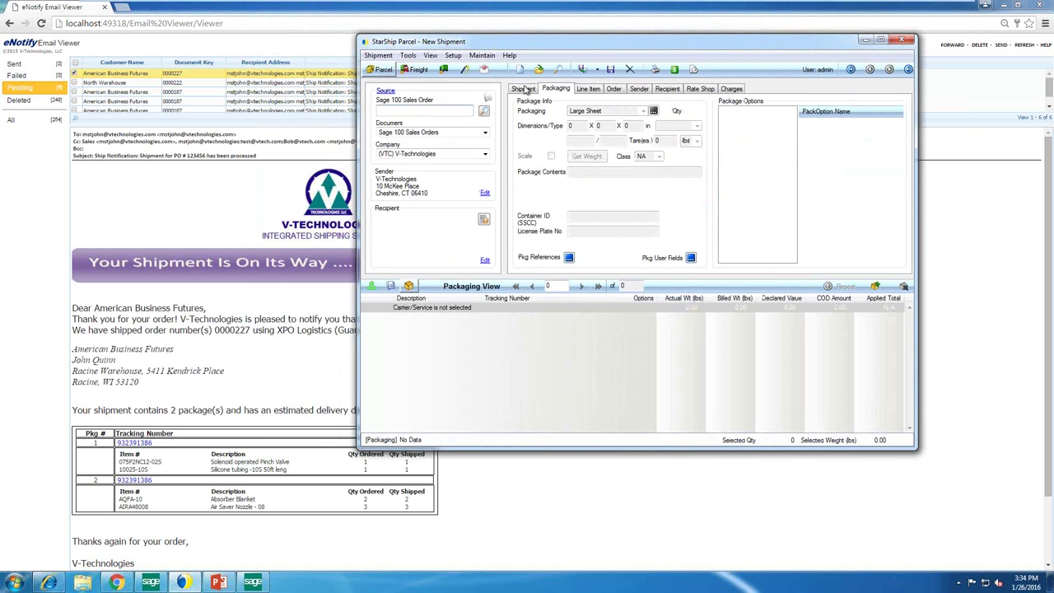
left_click(556, 89)
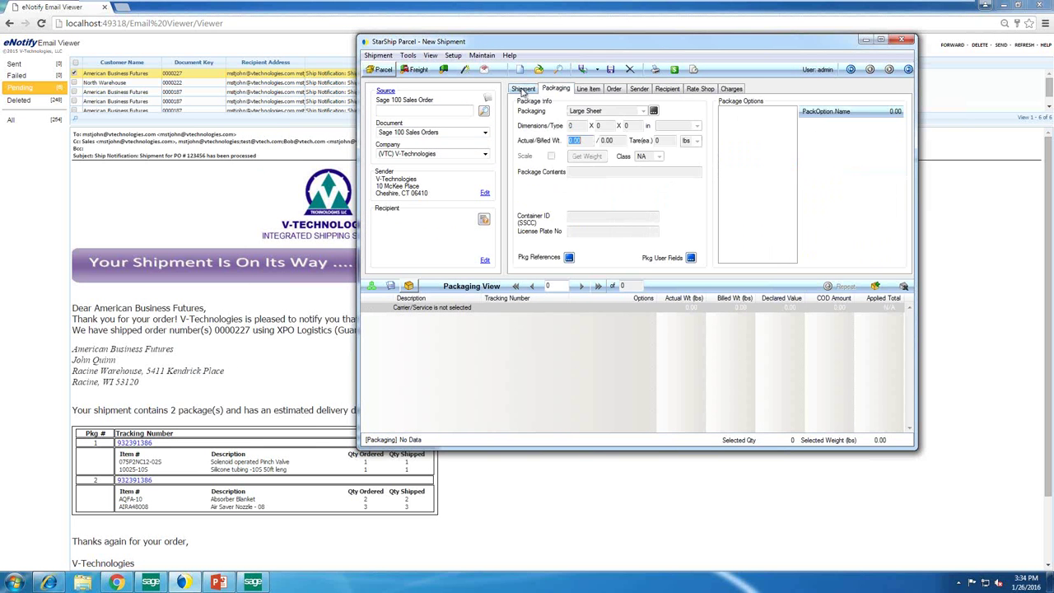
left_click(524, 89)
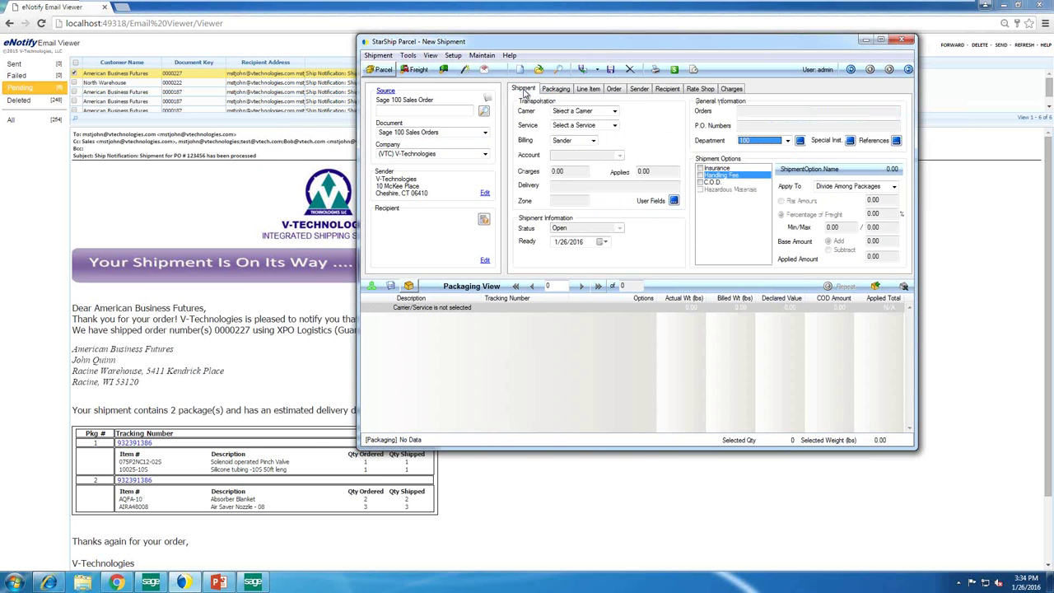
Step: Load the Sage 100 sales order into the parcel shipment by its number and show its shipment details
left_click(436, 110)
type("224")
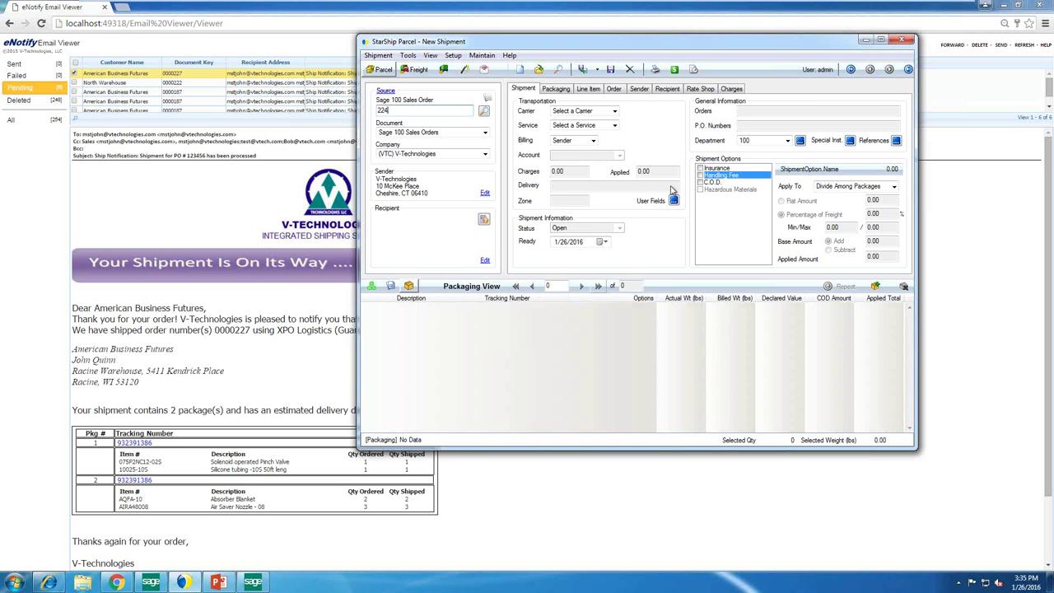
key("Return")
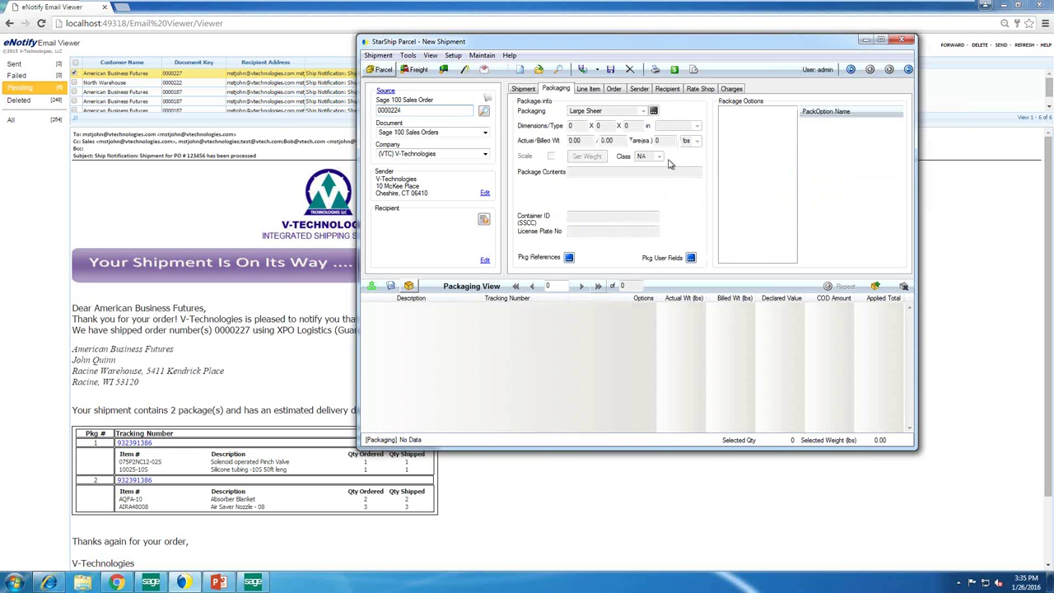
left_click(520, 88)
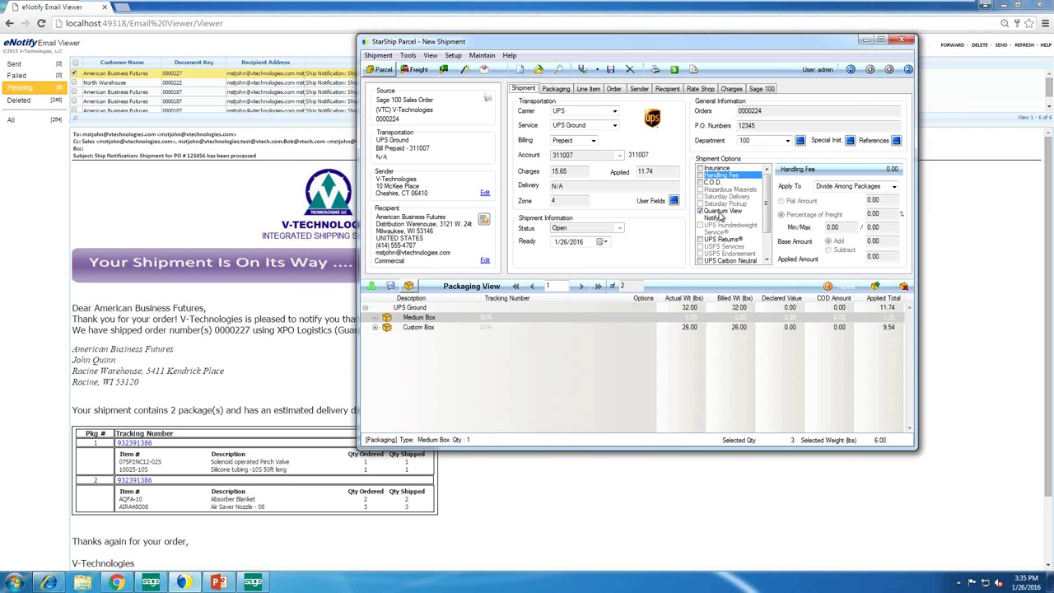
Step: Examine the Quantum View Notify additional settings, try switching the recipient's notification from Ship to Exception, and discard the change
left_click(719, 214)
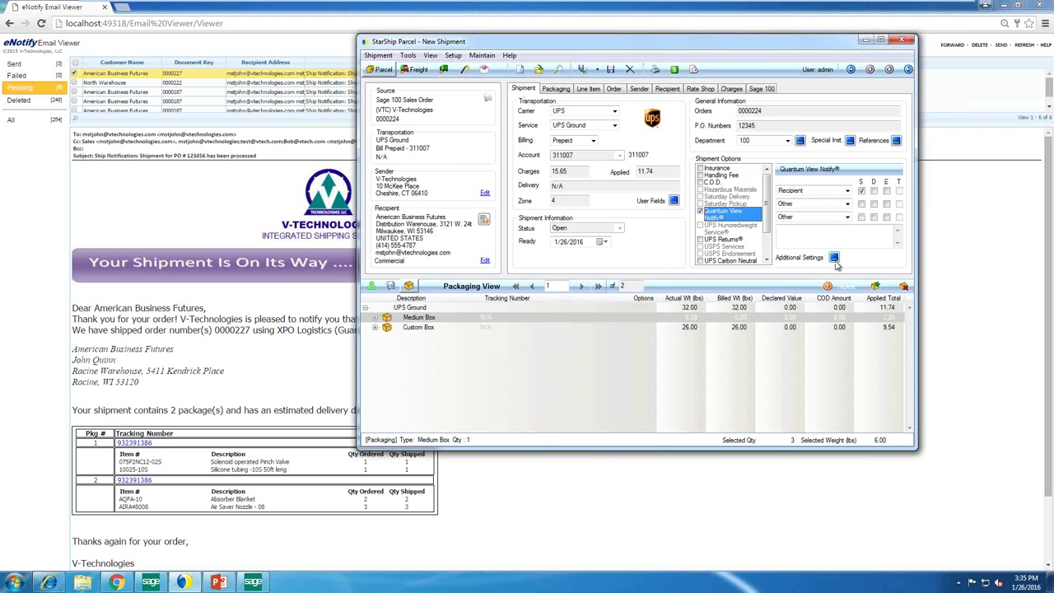
left_click(834, 258)
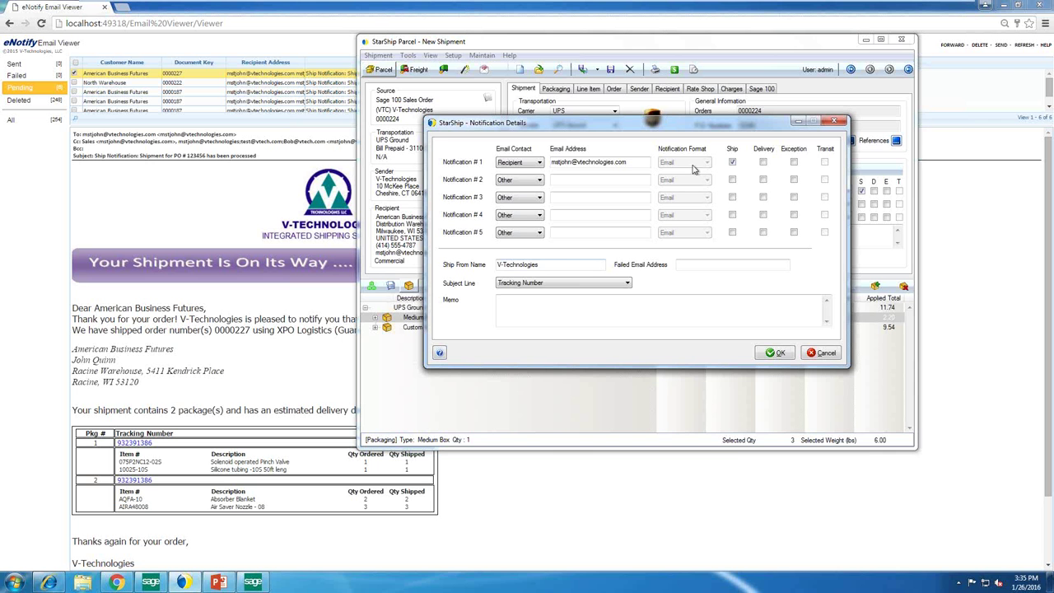
left_click(732, 162)
left_click(794, 163)
left_click(823, 354)
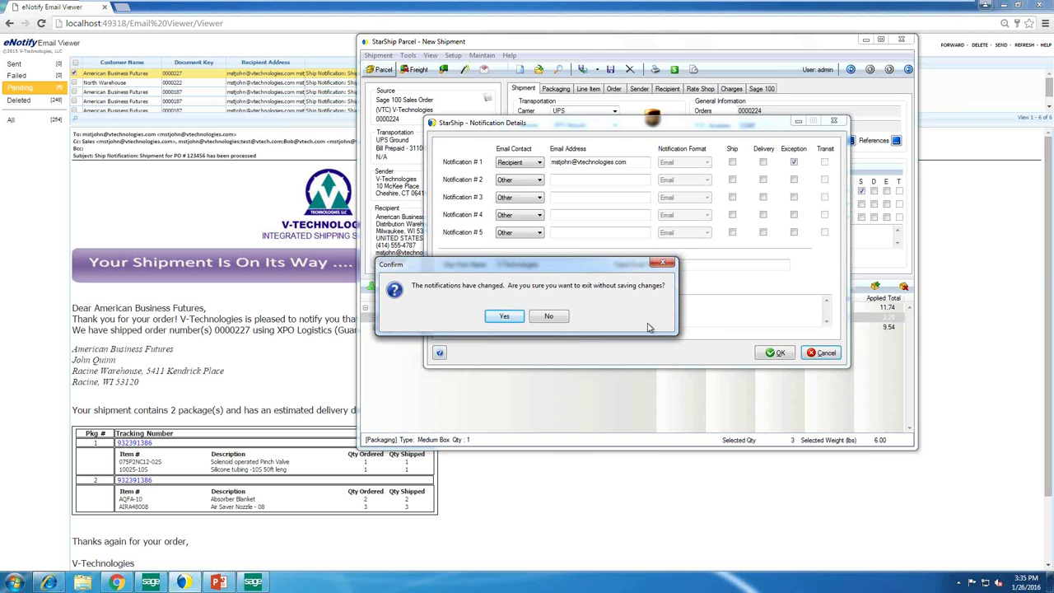
left_click_drag(601, 271, 639, 239)
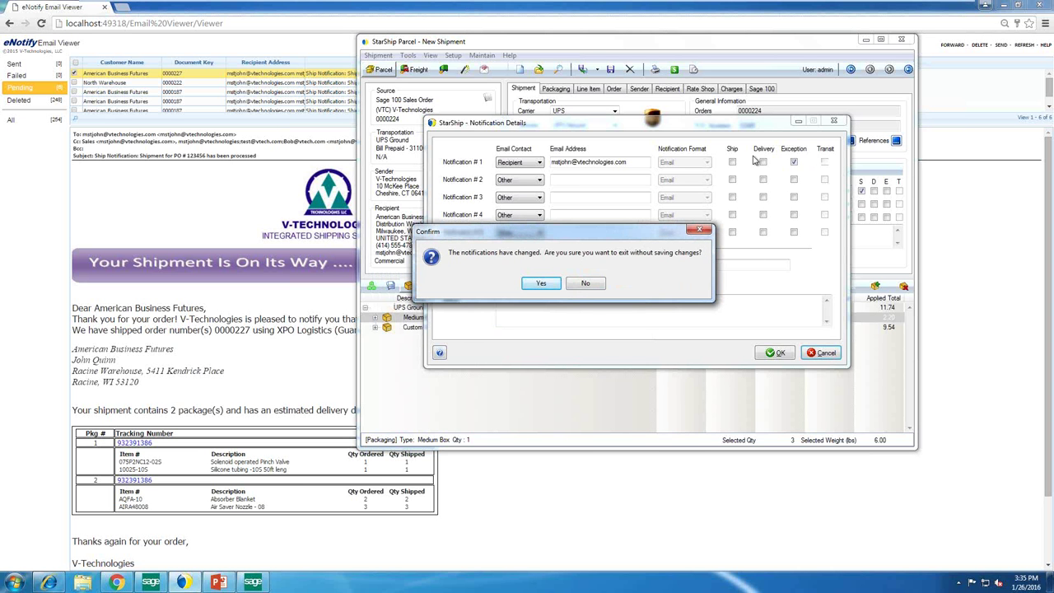
left_click(543, 284)
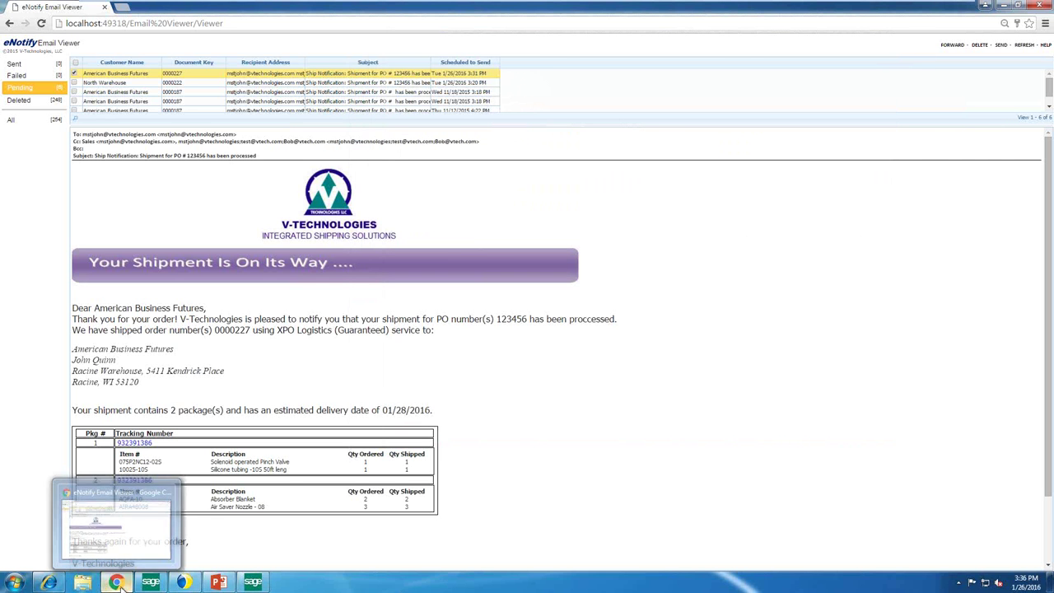
Step: Switch to the V-Technologies Dashboard in Internet Explorer and list the available performance indicators
left_click(52, 578)
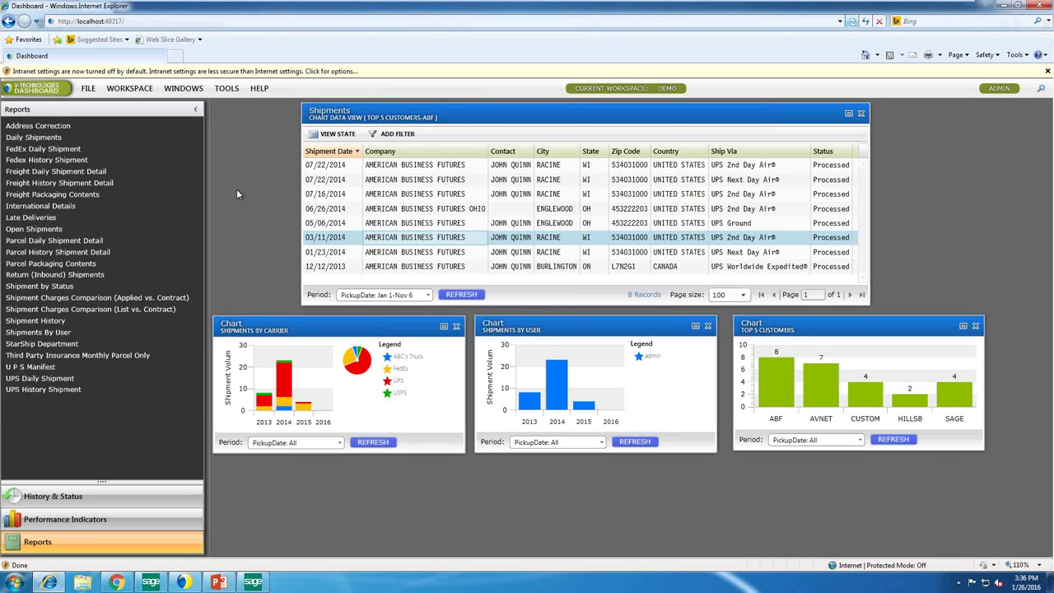
left_click(65, 519)
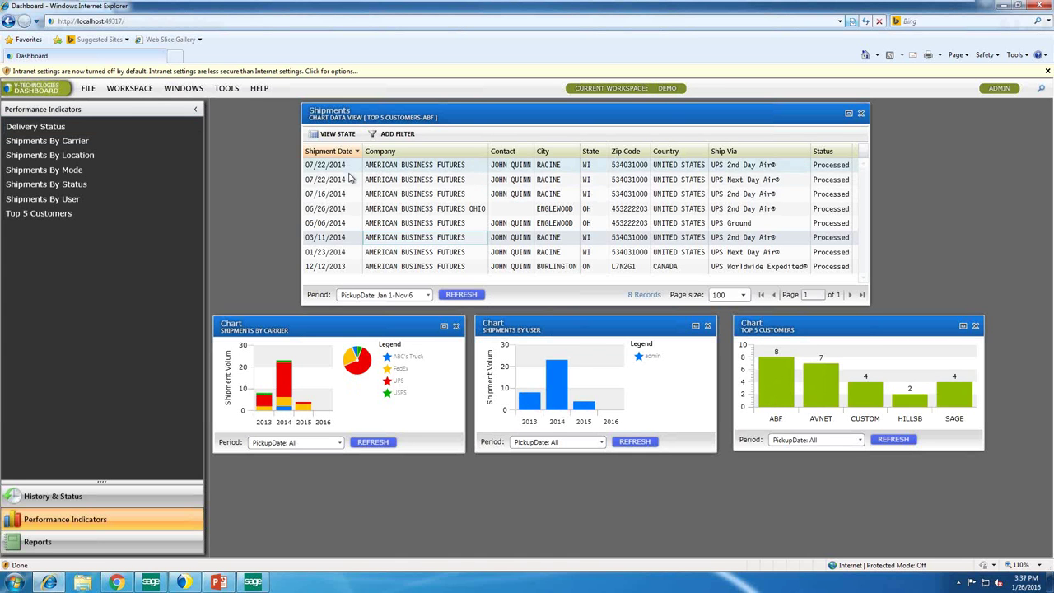
Step: Open the record details of the 03/11/2014 American Business Futures shipment, examine its line items and packaging, and close it
double_click(399, 240)
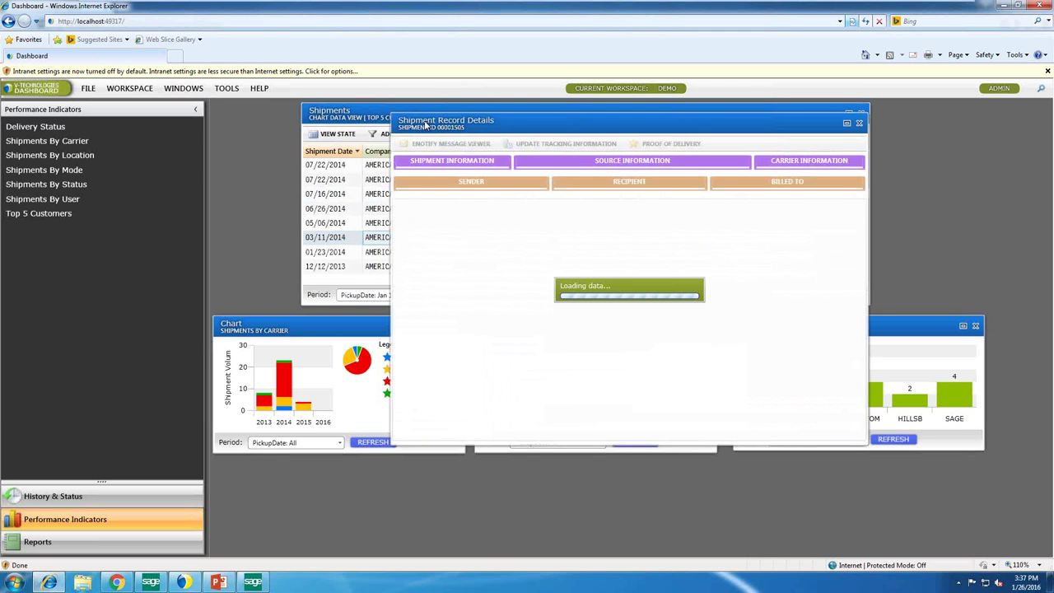
left_click_drag(426, 124, 390, 107)
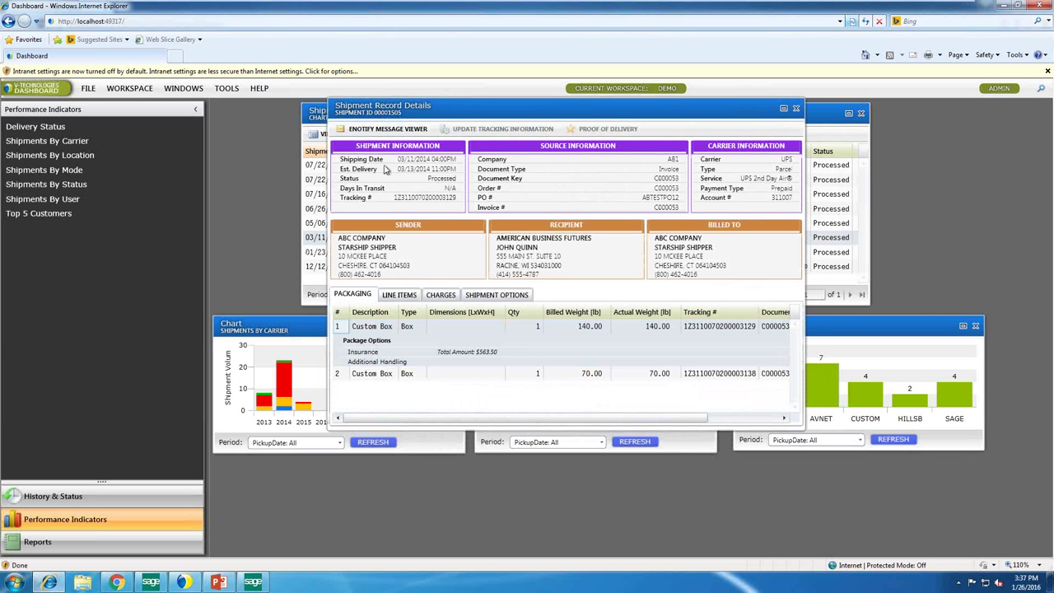
left_click_drag(375, 116, 328, 134)
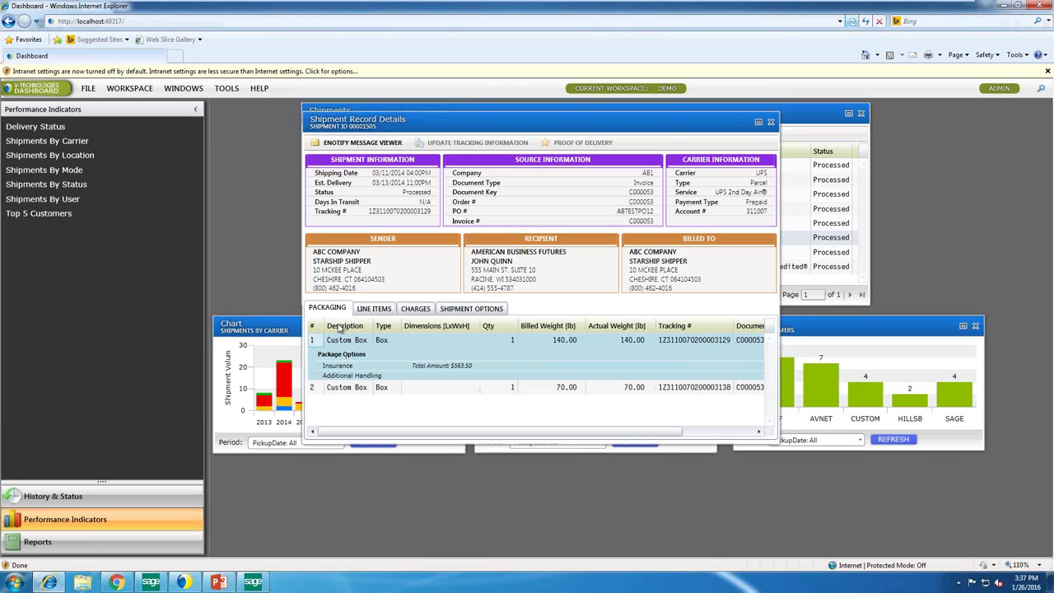
left_click(372, 313)
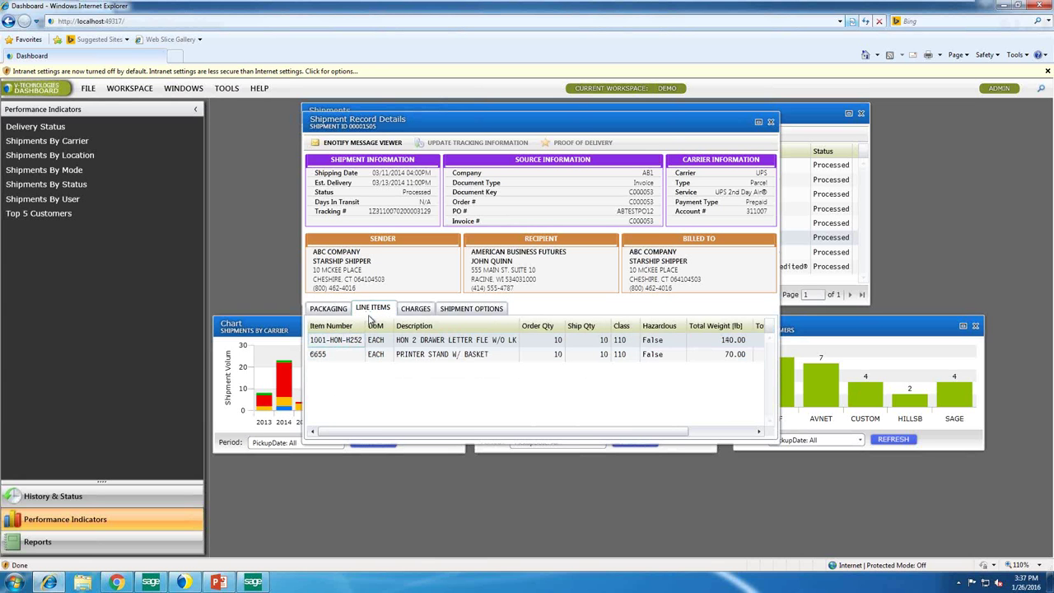
left_click(327, 309)
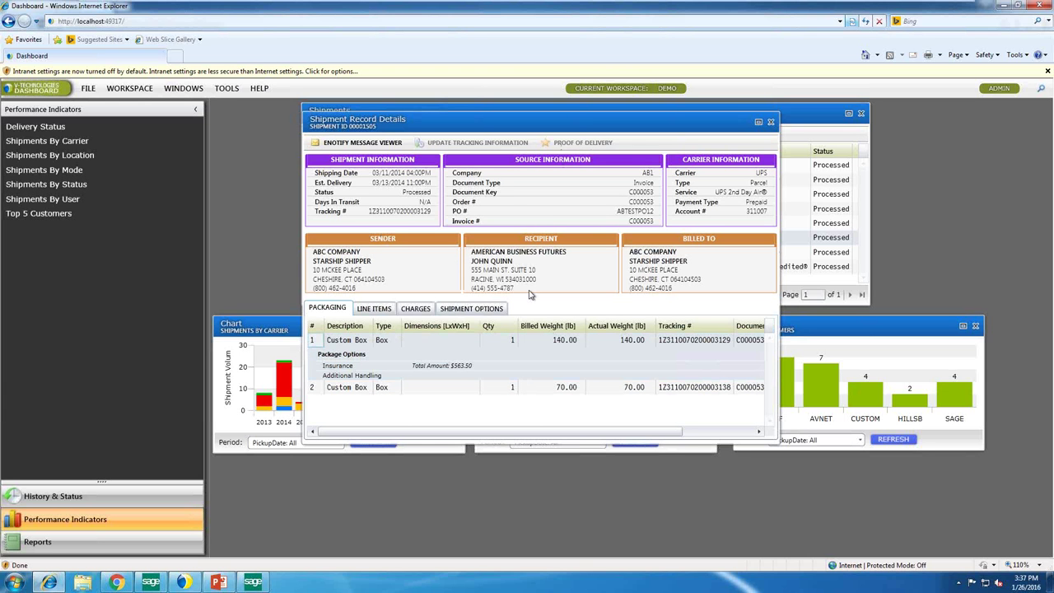
left_click(772, 124)
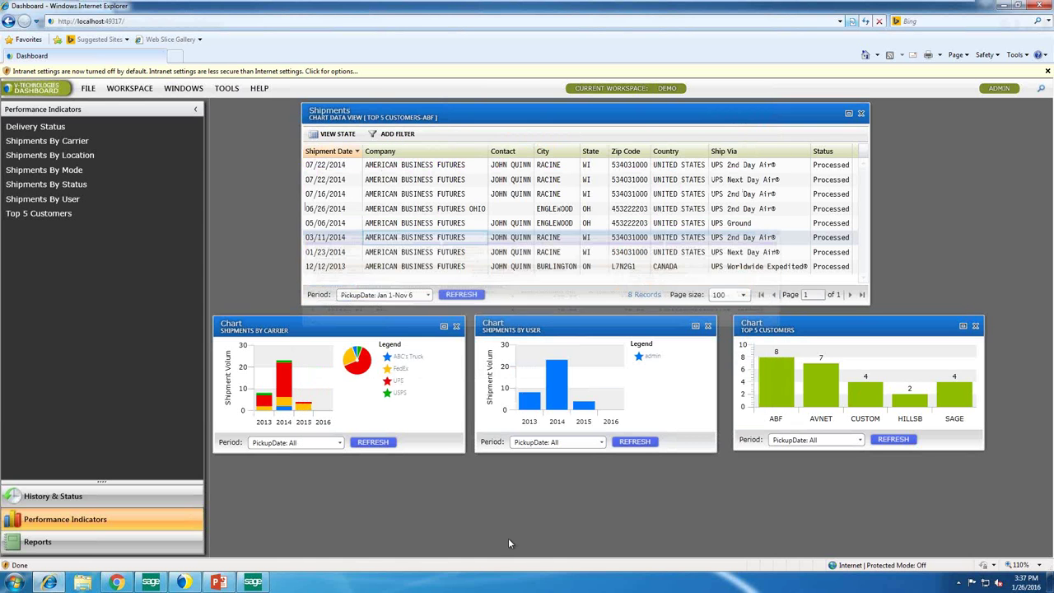
Step: List the dashboard's reports, open Shipment Charges Comparison (Applied vs. Contract), and set its period to YearToDate
left_click(43, 498)
left_click(42, 546)
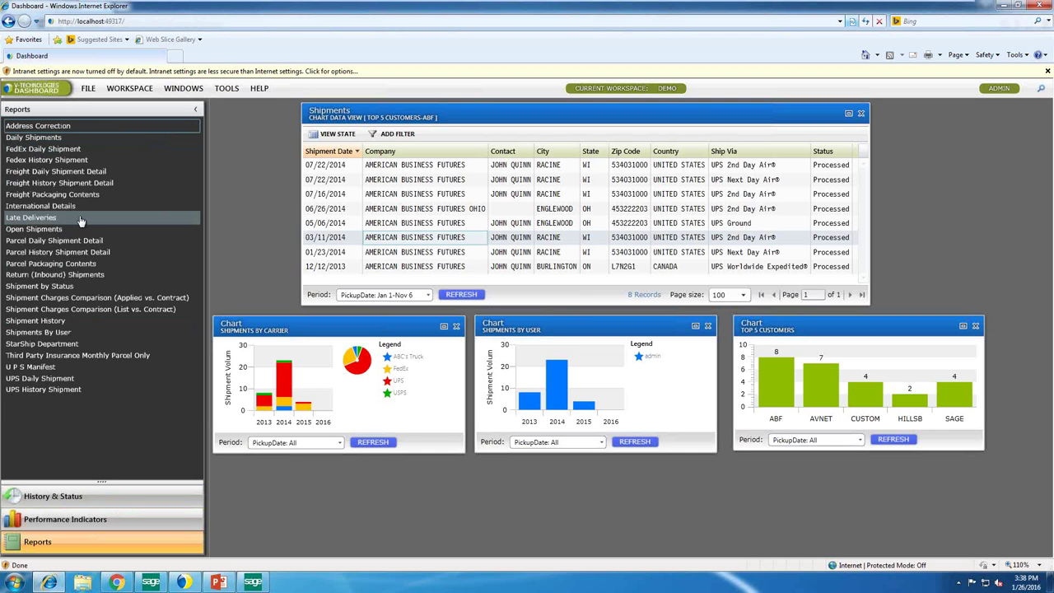
left_click(73, 298)
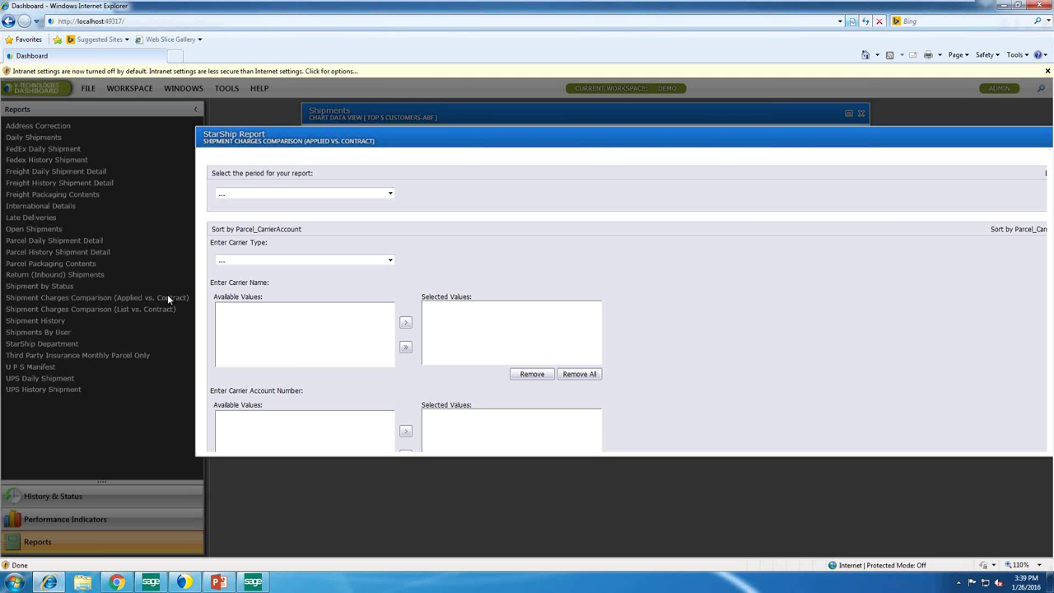
left_click(253, 196)
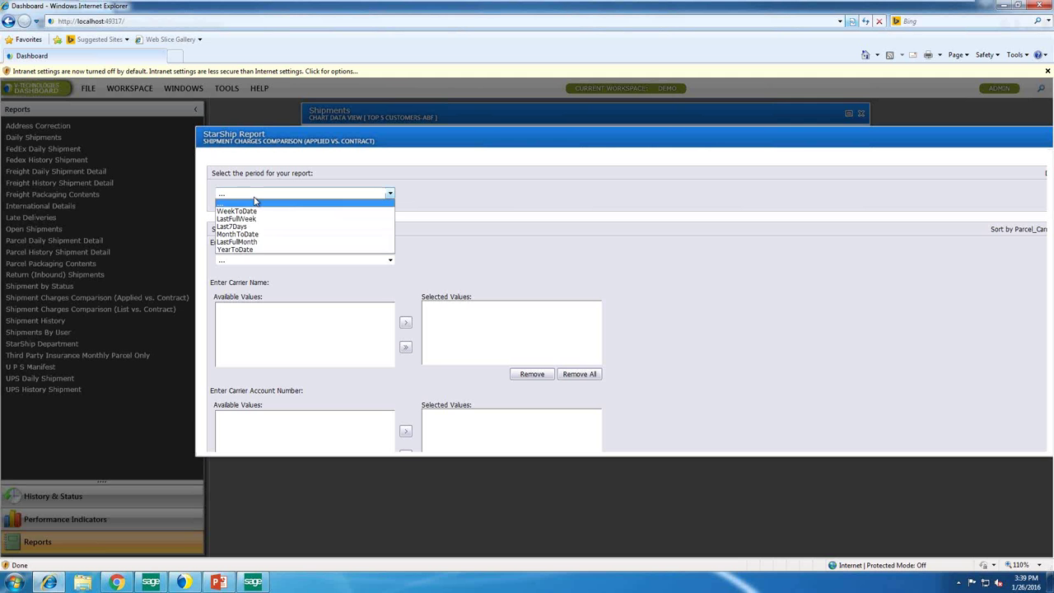
left_click(251, 250)
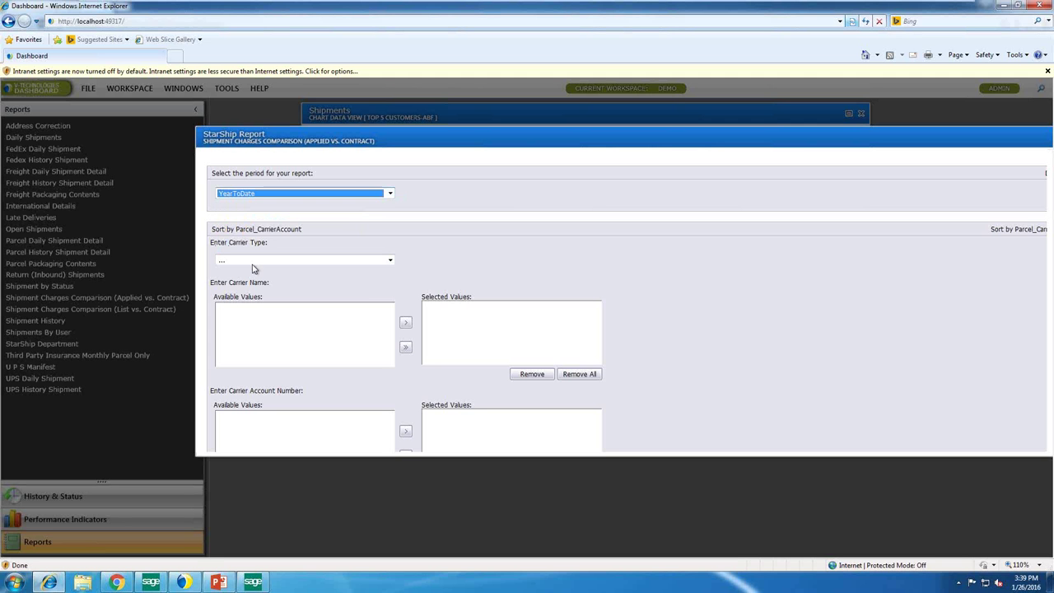
Step: Set the report's carrier type to Parcel and include all available carrier names and carrier account numbers
left_click(253, 260)
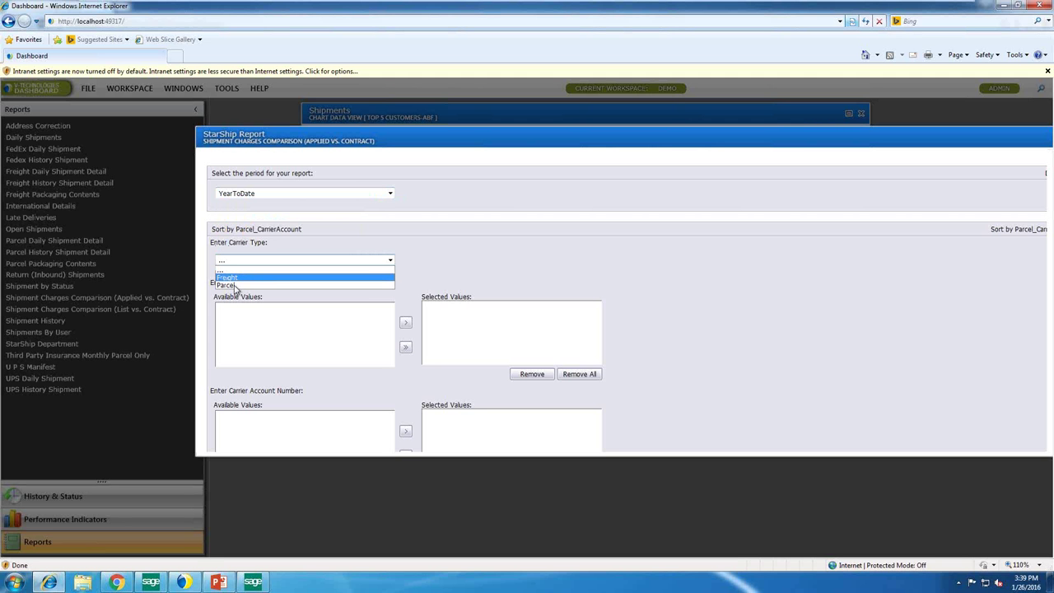
left_click(226, 285)
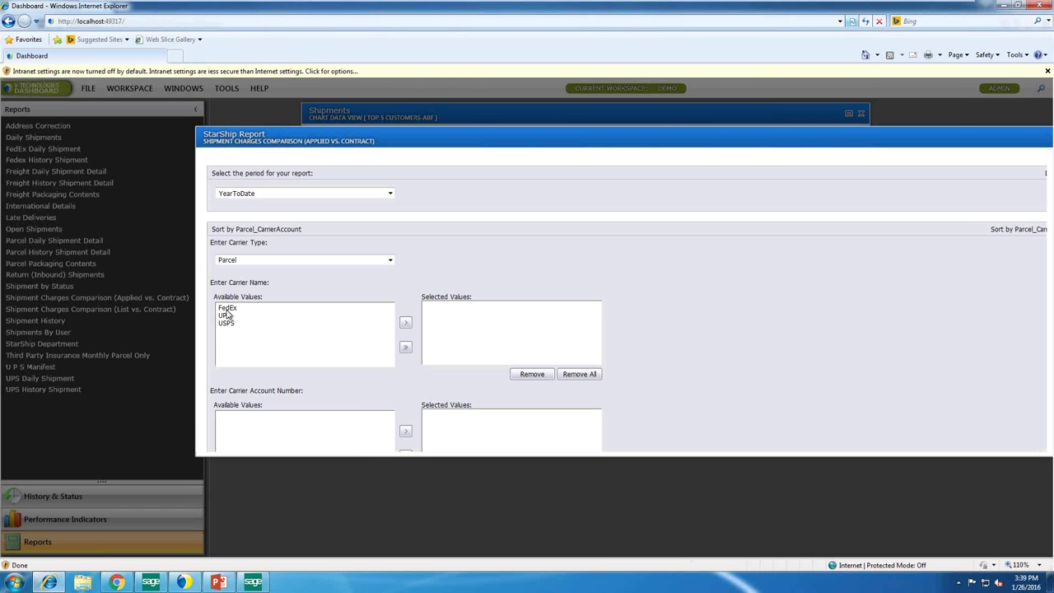
left_click(404, 349)
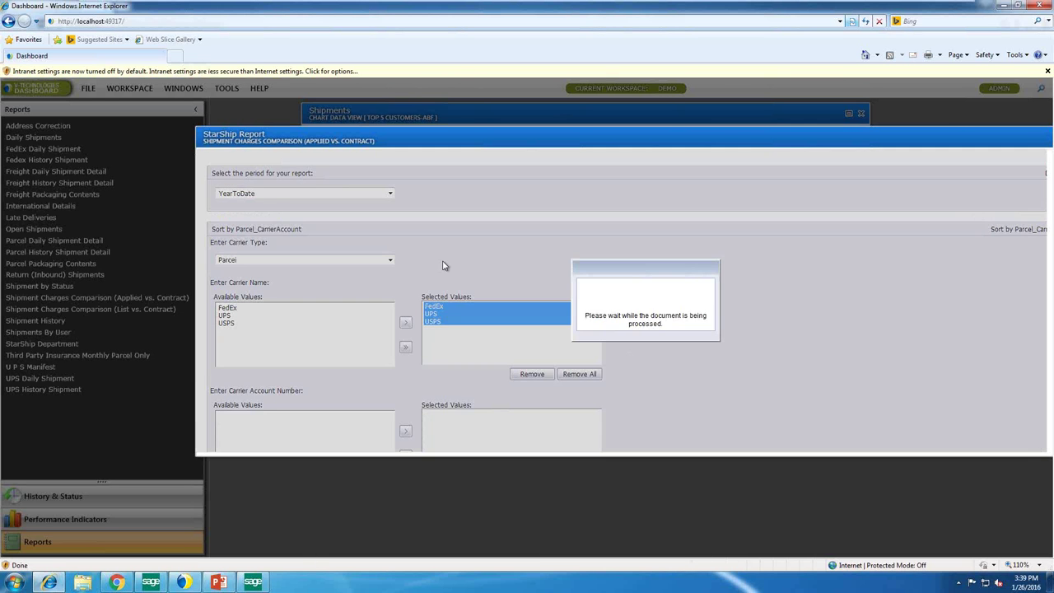
scroll(278, 391, "down", 2)
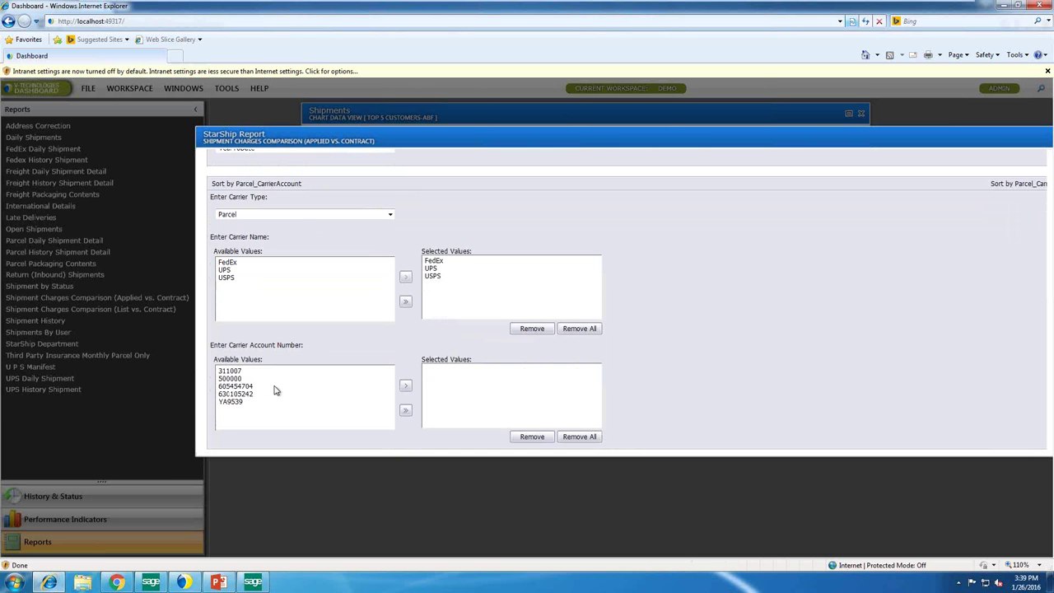
left_click(405, 410)
scroll(571, 359, "down", 1)
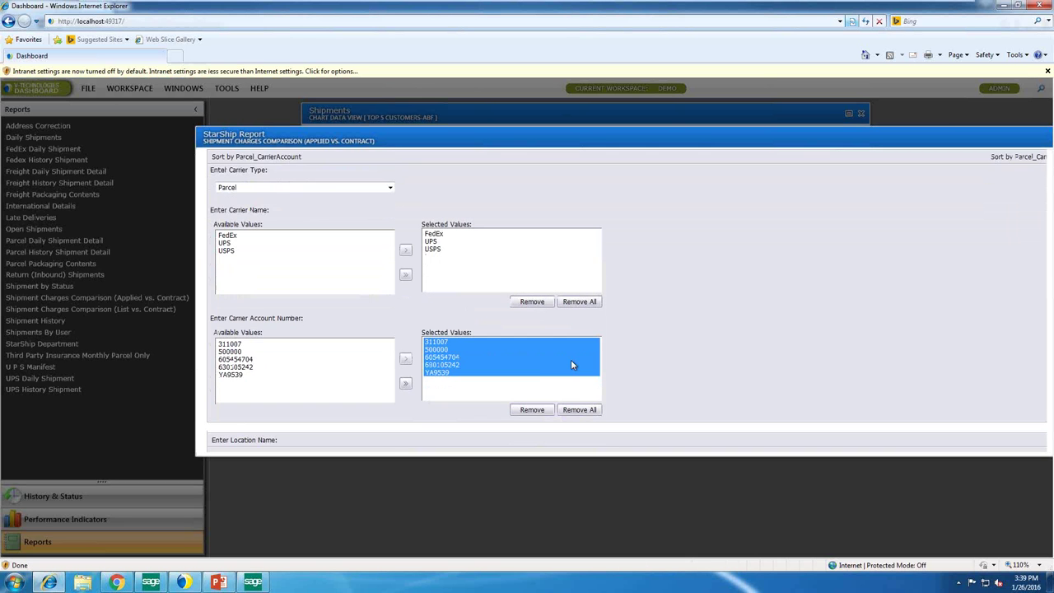
Step: Set the report's location name to CT Warehouse and close the report window
left_click(238, 443)
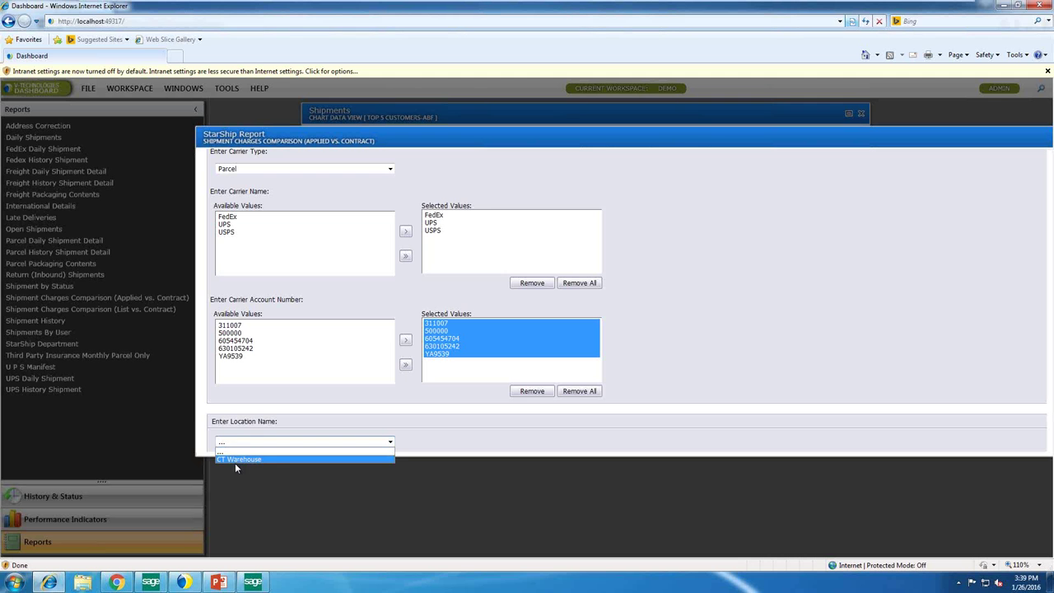
left_click(240, 460)
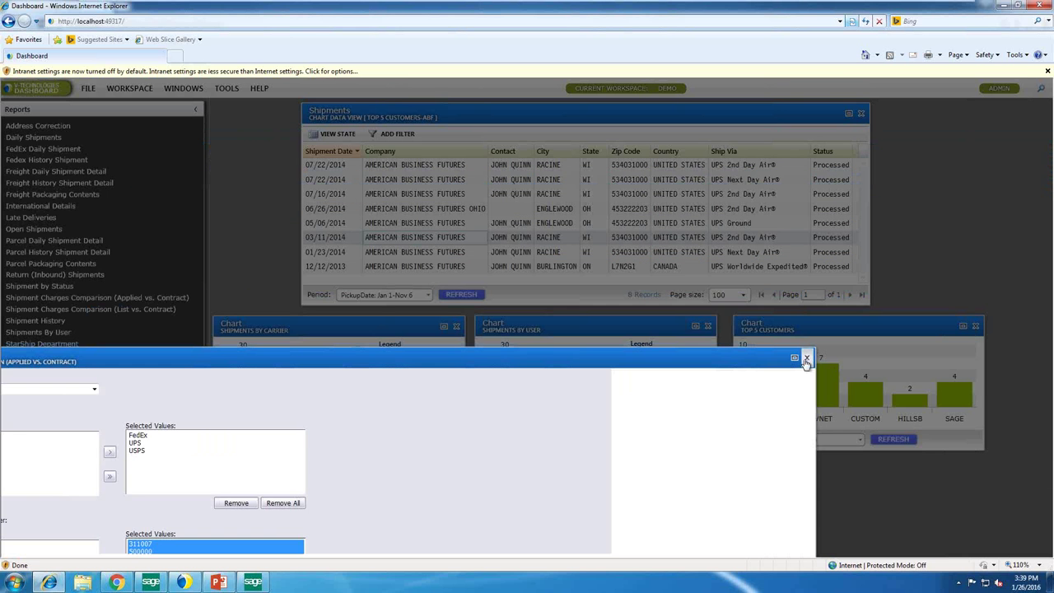
left_click(806, 361)
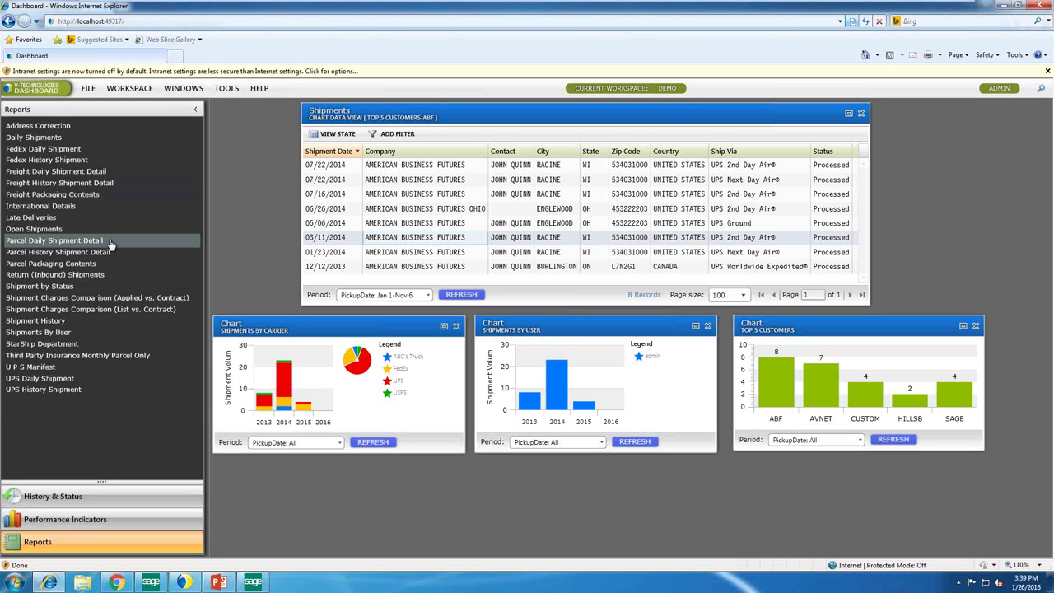
Step: List the dashboard's tools, including Rate Quote, and minimize all open windows to show the desktop
left_click(227, 89)
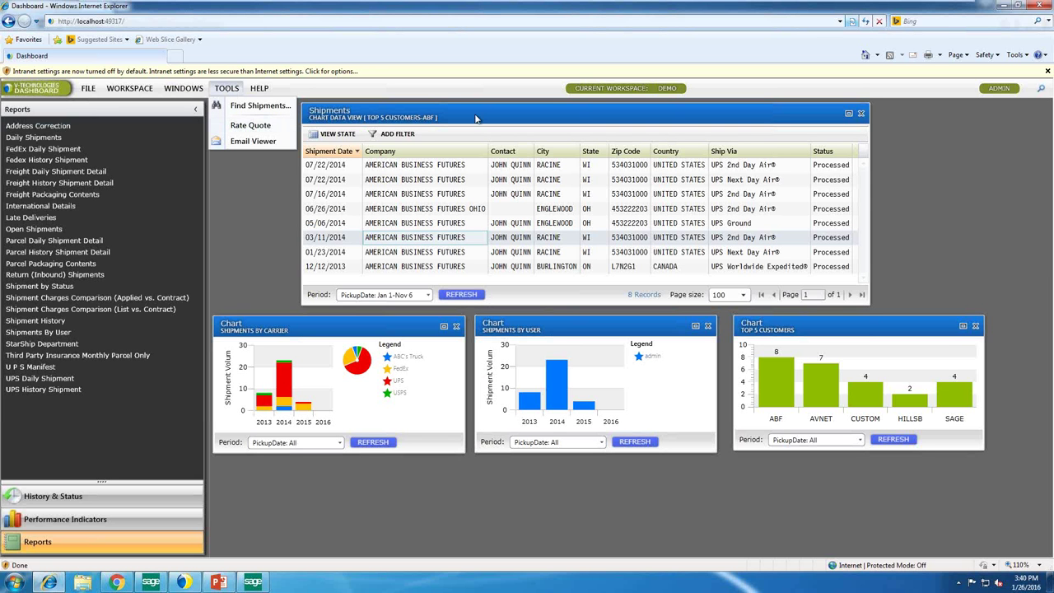
left_click(1002, 5)
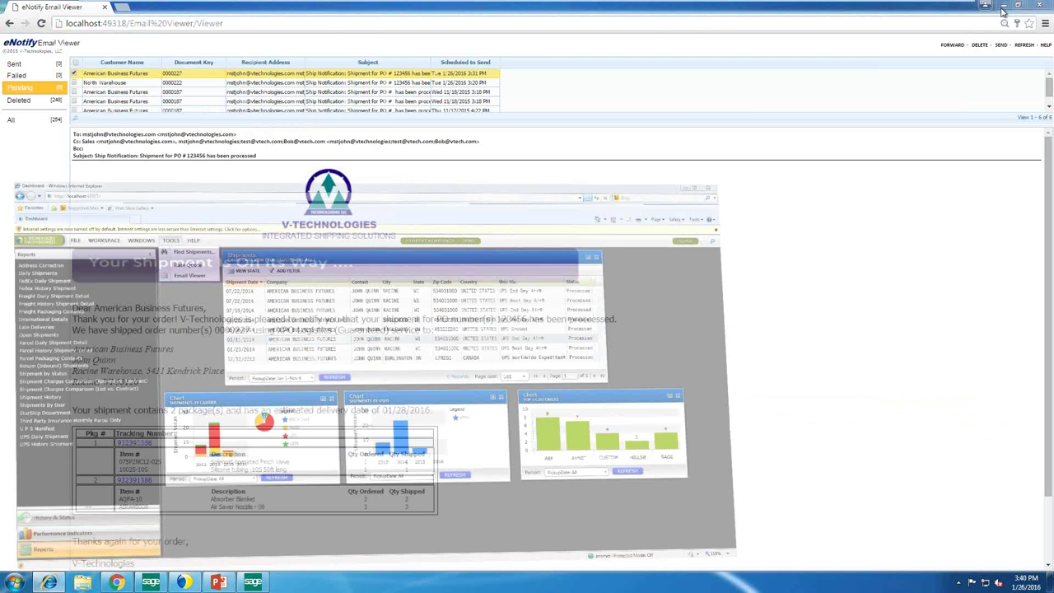
left_click(1005, 6)
left_click(1005, 5)
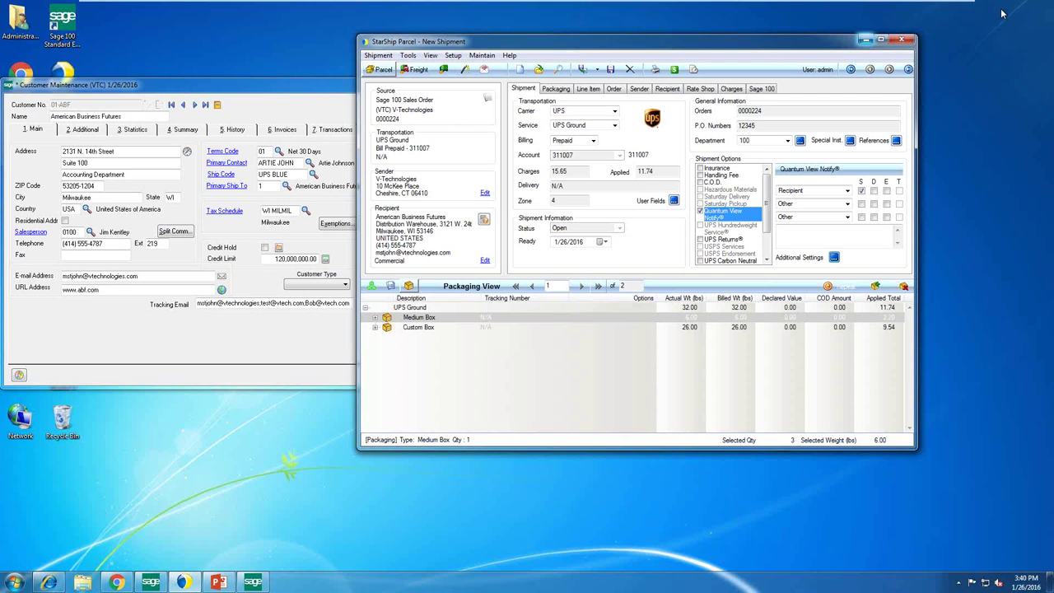
key("super+d")
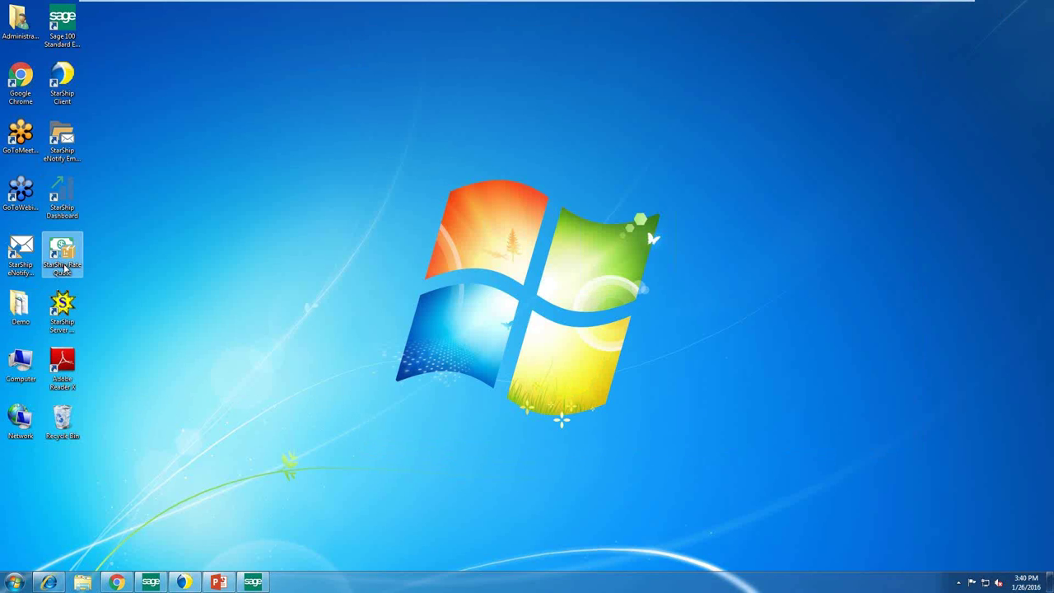
Step: Move the StarShip Rate Quote shortcut away from the other desktop icons and return it to its original place
left_click_drag(65, 270, 232, 156)
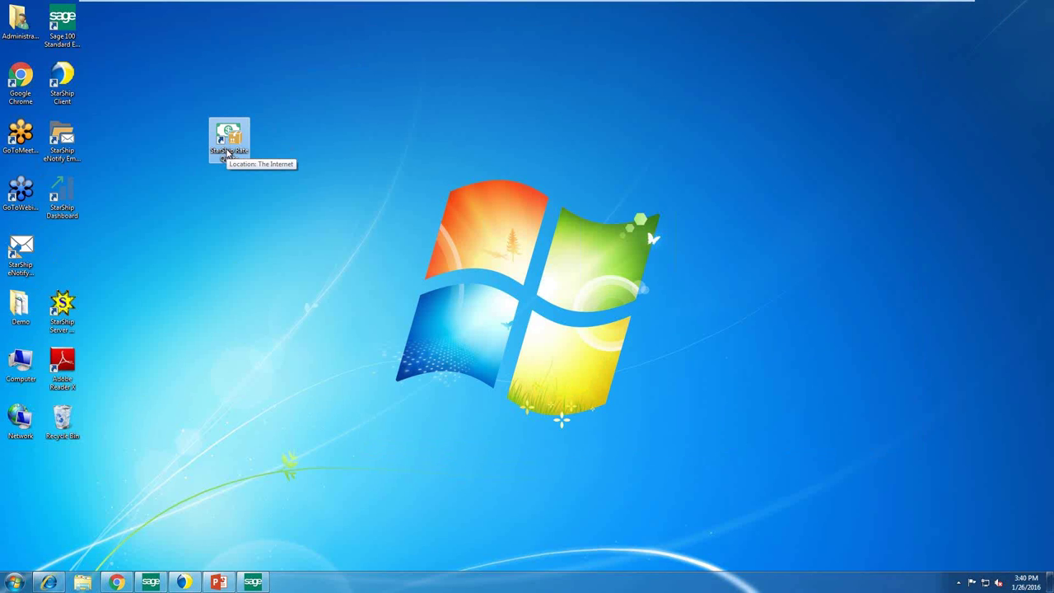
left_click_drag(228, 154, 62, 260)
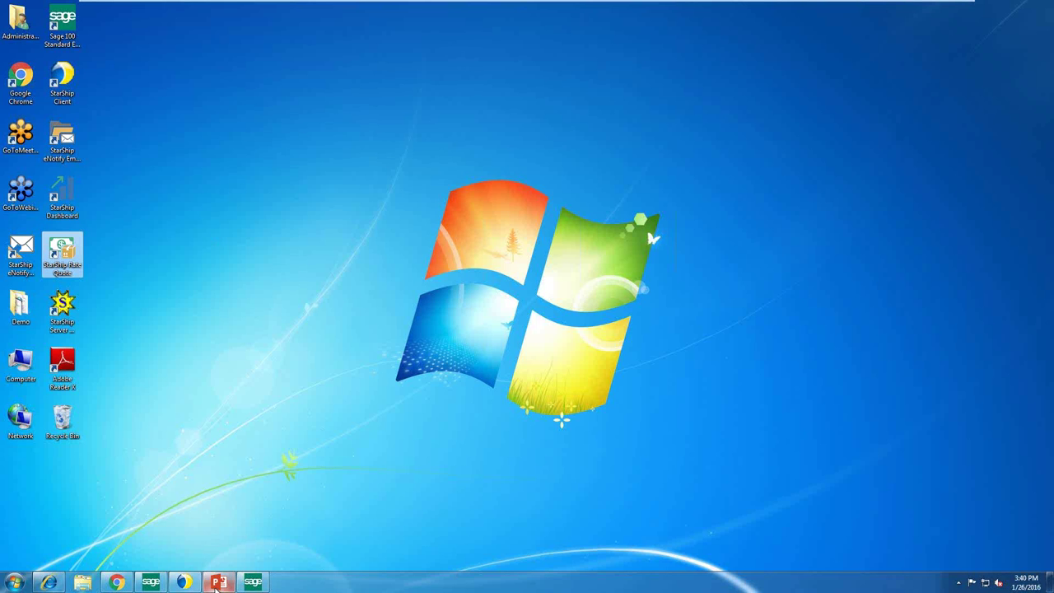
Step: Exit full-screen display of the SALESDEMO-MSJ-0 virtual machine and return to the VMware Workstation window
mouse_move(215, 584)
mouse_move(954, 6)
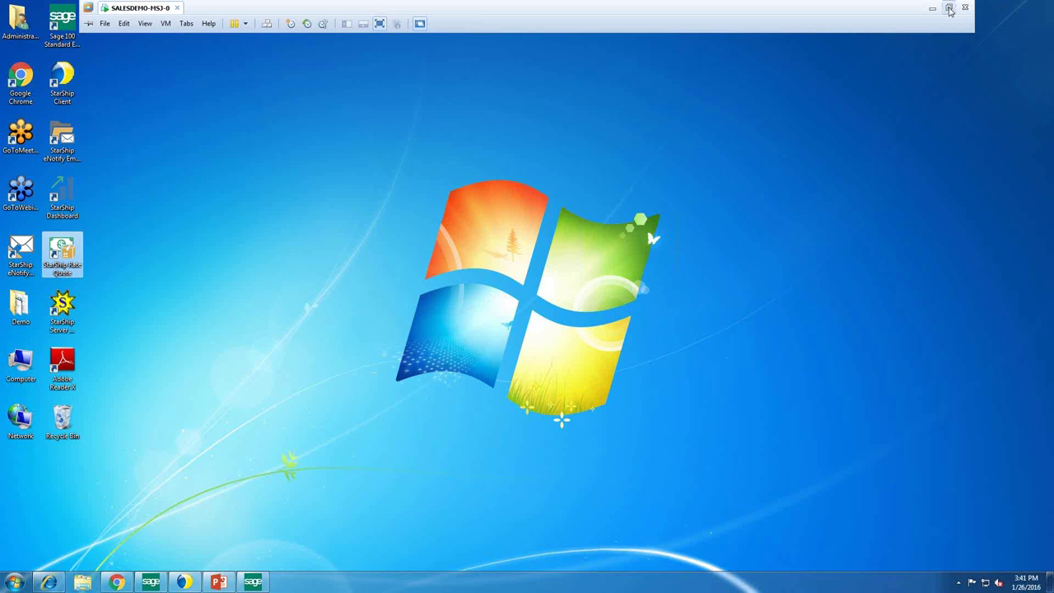
left_click(949, 8)
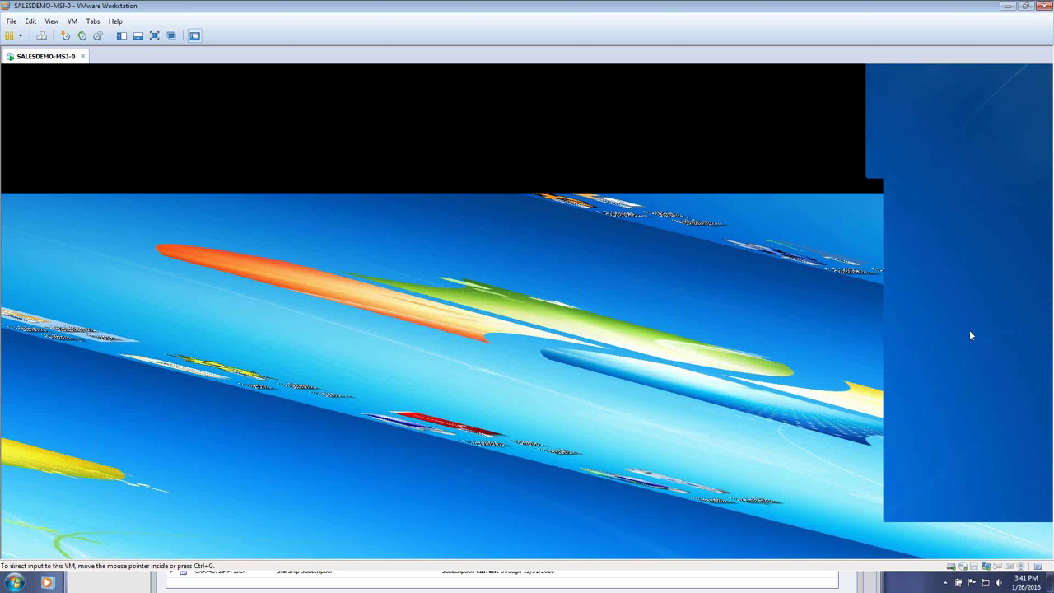